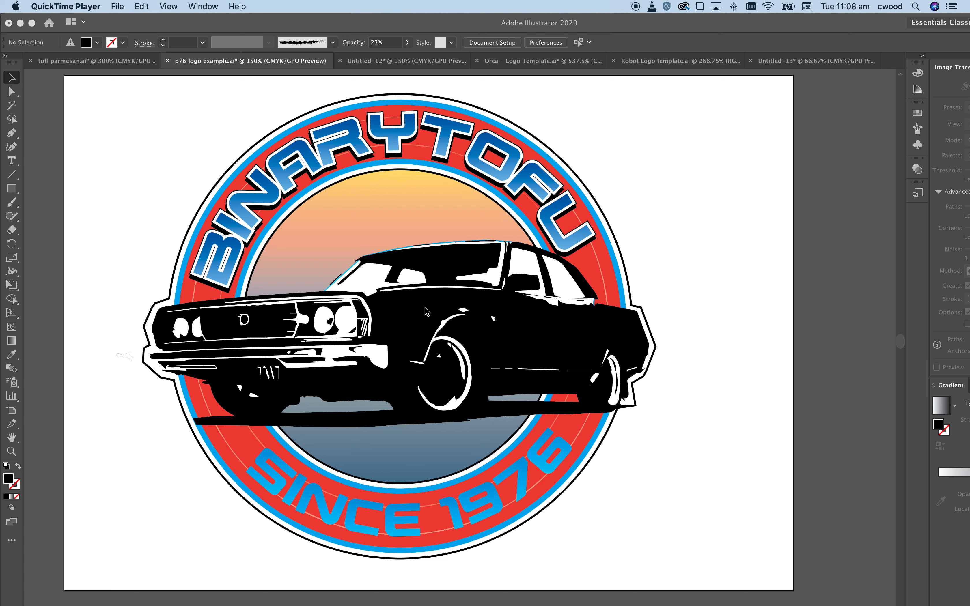
Select the "SINCE 1976" lettering group in the lower ring of the logo and check the available type commands
click(461, 512)
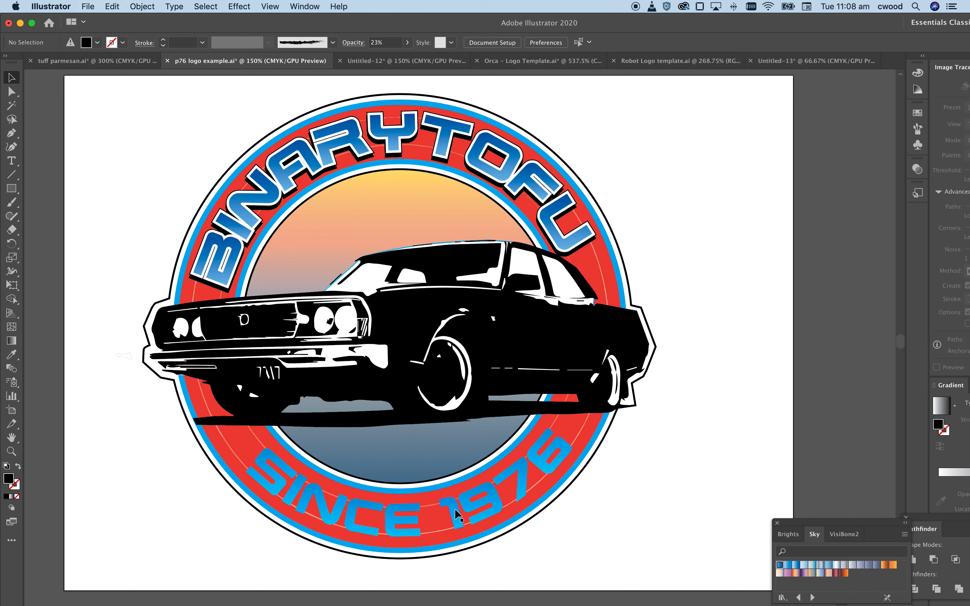
click(455, 513)
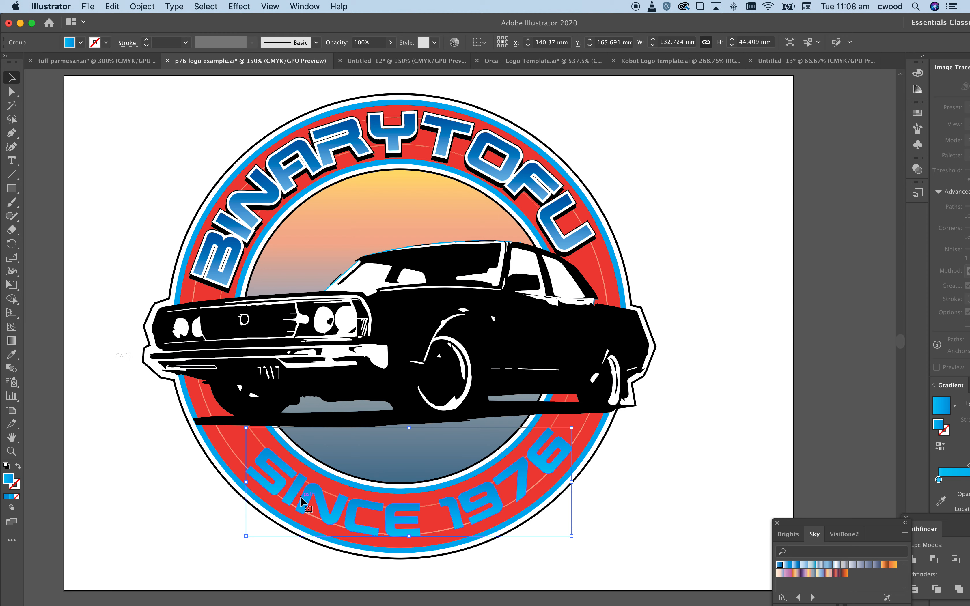
click(143, 6)
mouse_move(181, 6)
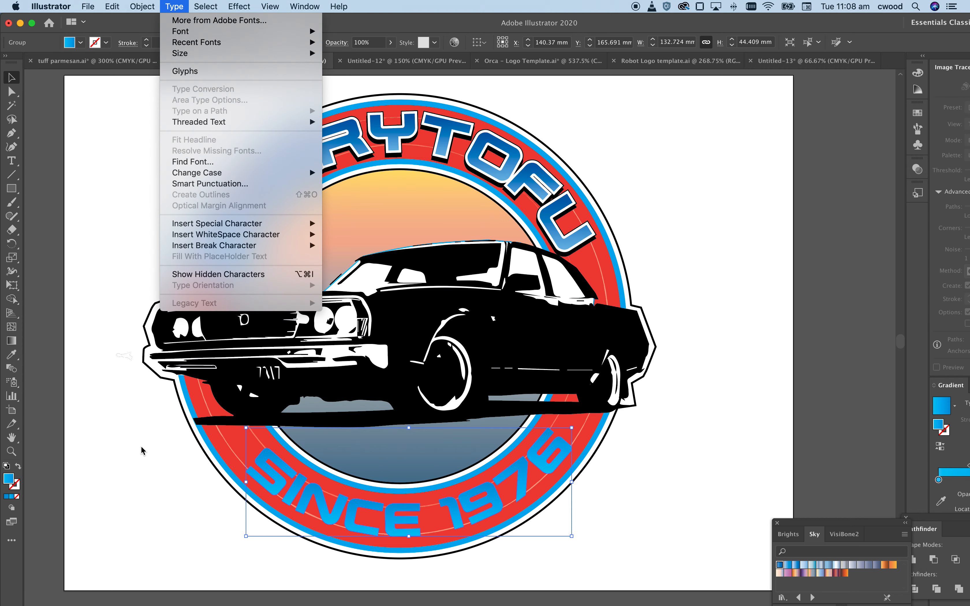
click(147, 453)
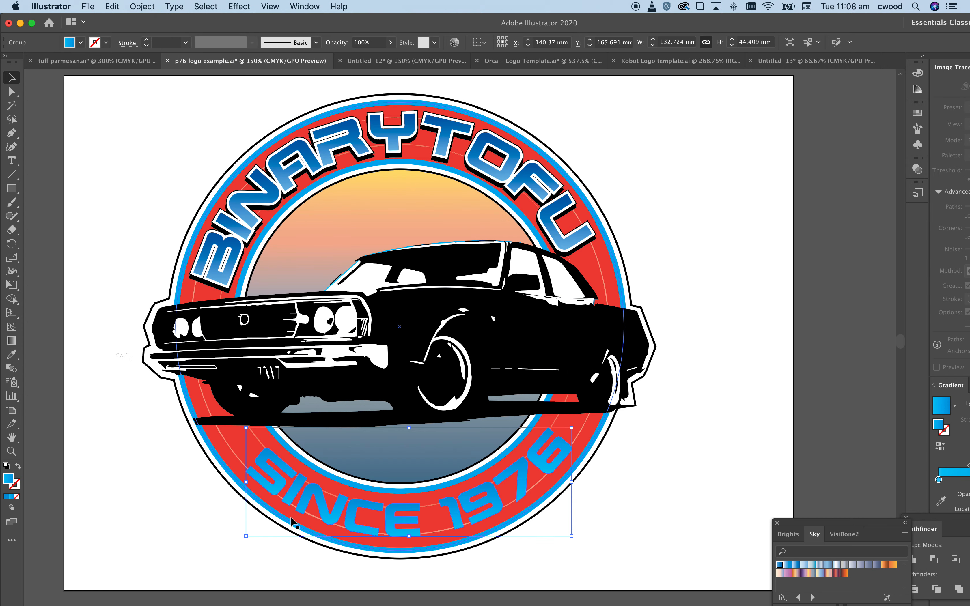
Nudge the "SINCE 1976" lettering sideways in large increments and return it to its original position in the ring
key(super+minus)
key(super+minus)
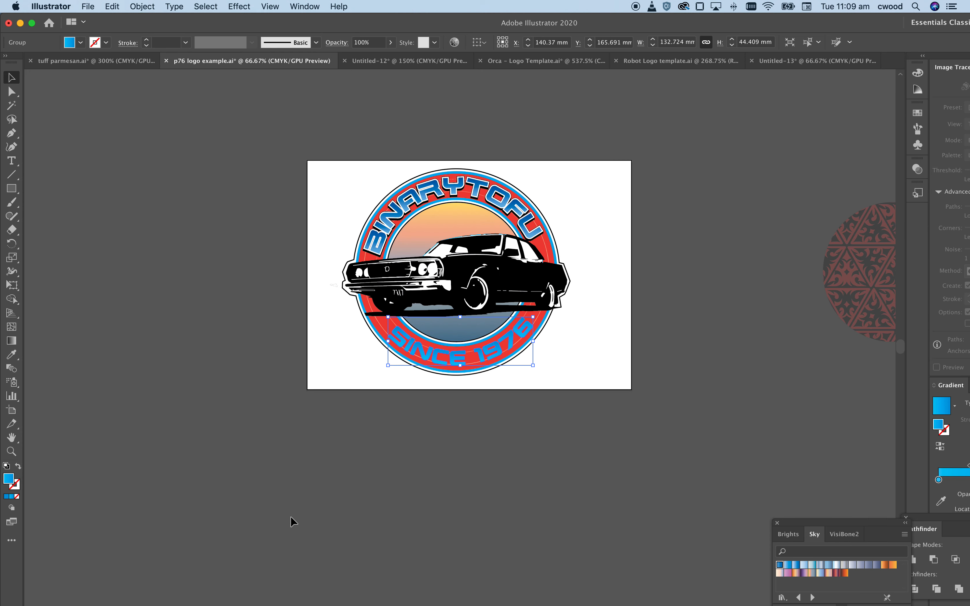
key(shift+Right)
key(shift+Right)
key(shift+Right)
key(shift+Right)
key(shift+Right)
key(shift+Right)
key(shift+Right)
key(shift+Right)
key(shift+Right)
key(shift+Right)
key(shift+Left)
key(shift+Left)
key(shift+Left)
key(shift+Left)
key(shift+Left)
key(shift+Left)
key(shift+Left)
key(shift+Left)
key(shift+Left)
key(shift+Left)
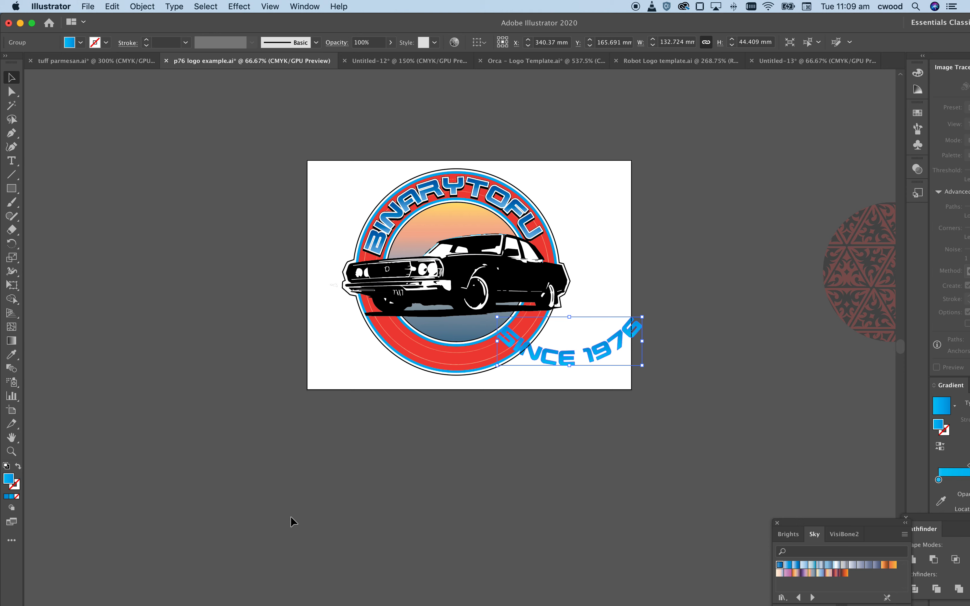
key(shift+Left)
key(shift+Left)
key(shift+Left)
key(shift+Left)
key(shift+Left)
key(shift+Left)
key(shift+Left)
key(shift+Left)
key(shift+Left)
key(shift+Left)
key(shift+Left)
key(shift+Left)
key(shift+Left)
key(shift+Left)
key(shift+Left)
key(shift+Left)
key(shift+Left)
key(shift+Left)
key(shift+Left)
key(shift+Left)
key(shift+Right)
key(shift+Right)
key(shift+Right)
key(shift+Right)
key(shift+Right)
key(shift+Right)
key(shift+Right)
key(shift+Right)
key(shift+Right)
key(shift+Right)
key(shift+Right)
key(shift+Right)
key(shift+Right)
key(shift+Right)
key(shift+Right)
key(shift+Right)
key(shift+Right)
key(shift+Right)
key(shift+Right)
key(shift+Right)
key(shift+Right)
key(shift+Right)
key(shift+Right)
key(shift+Right)
key(shift+Right)
key(shift+Right)
key(shift+Right)
key(shift+Right)
key(shift+Right)
key(shift+Right)
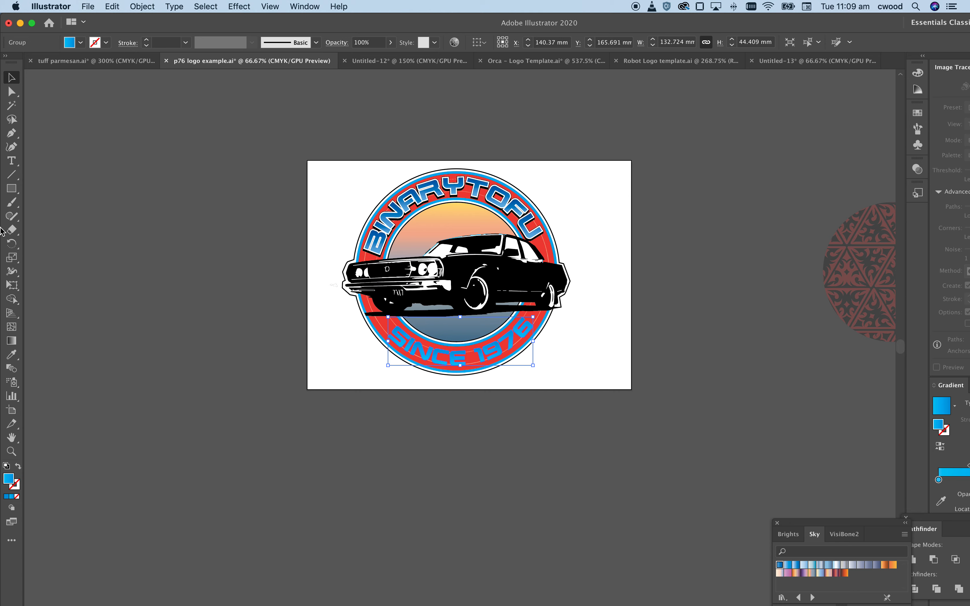
Check the keyboard increment in the general preferences
click(53, 6)
mouse_move(56, 38)
click(158, 40)
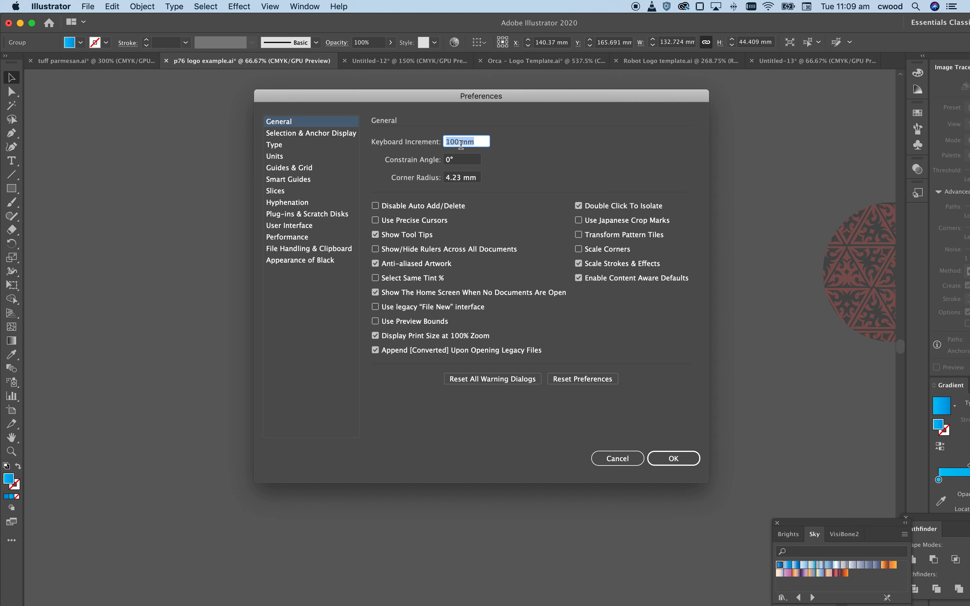
click(695, 459)
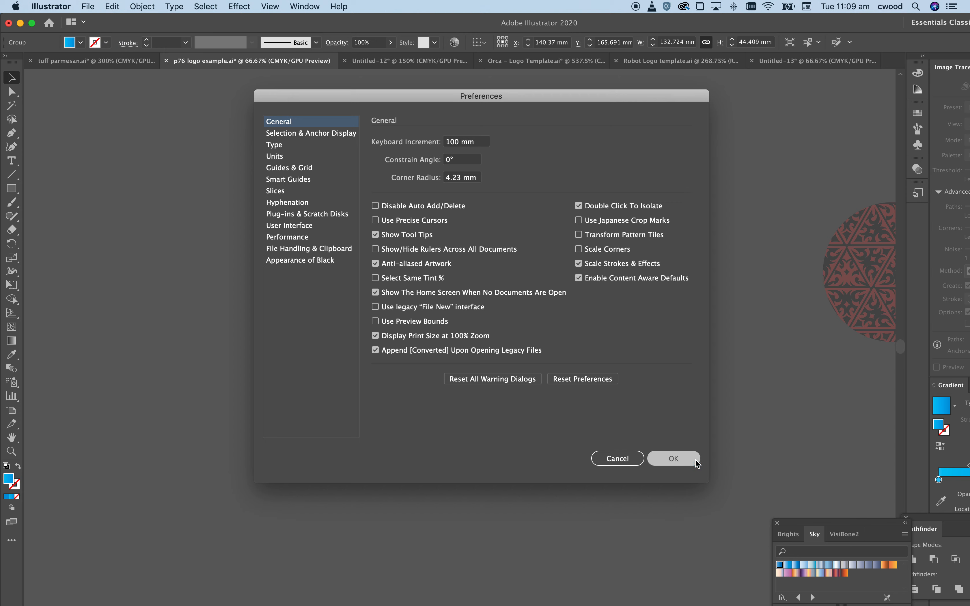
Offset the path of the "SINCE 1976" lettering by 1 mm with miter joins and a miter limit of 2, previewing the effect
key(super+equal)
key(super+equal)
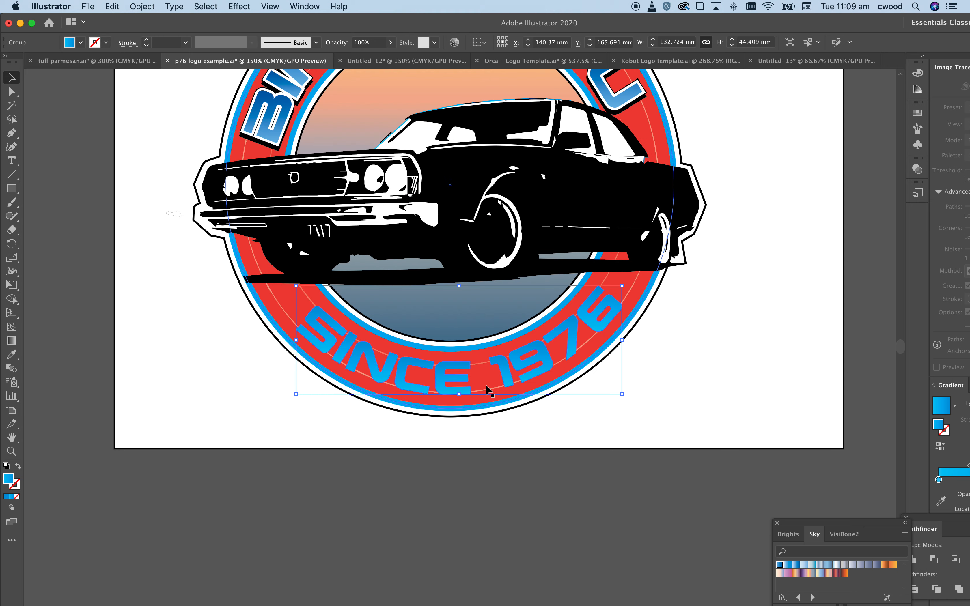
scroll(403, 425, up, 5)
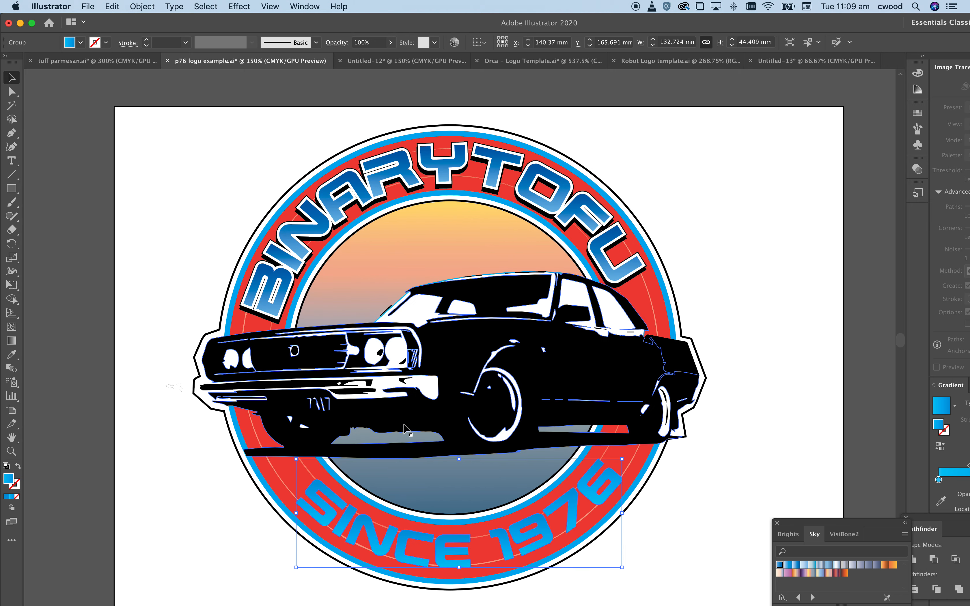
scroll(404, 427, down, 1)
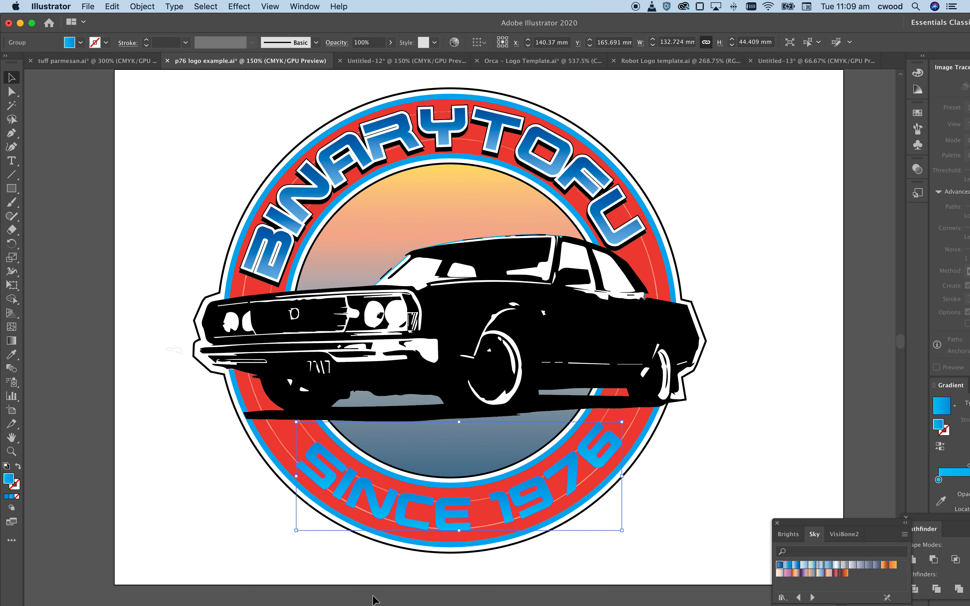
click(211, 515)
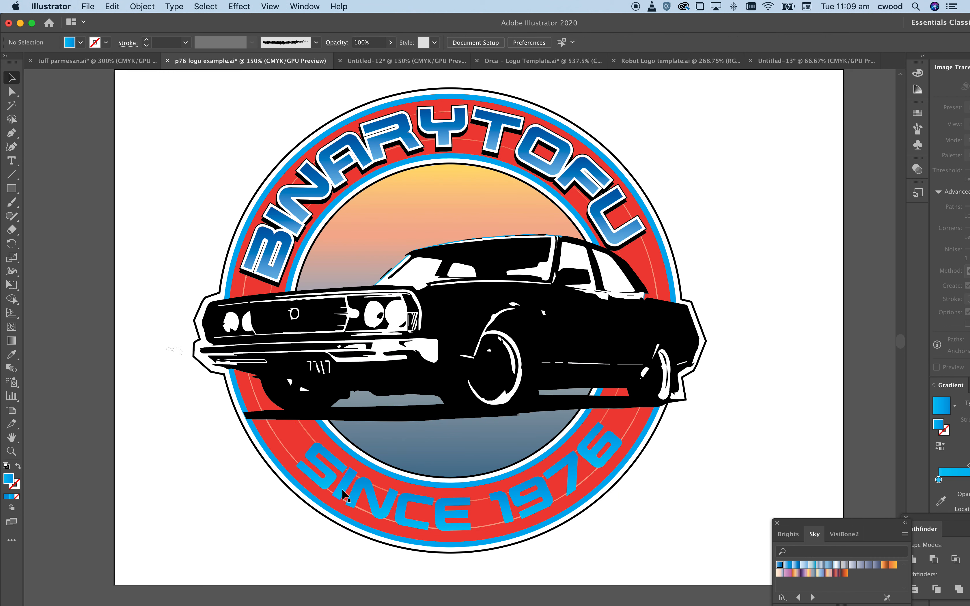
click(342, 488)
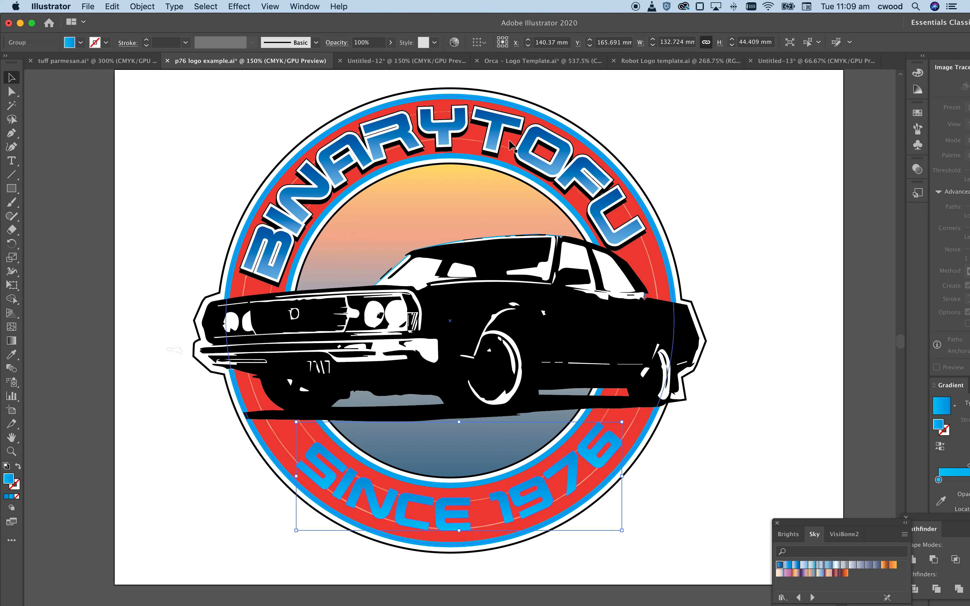
click(212, 480)
click(352, 490)
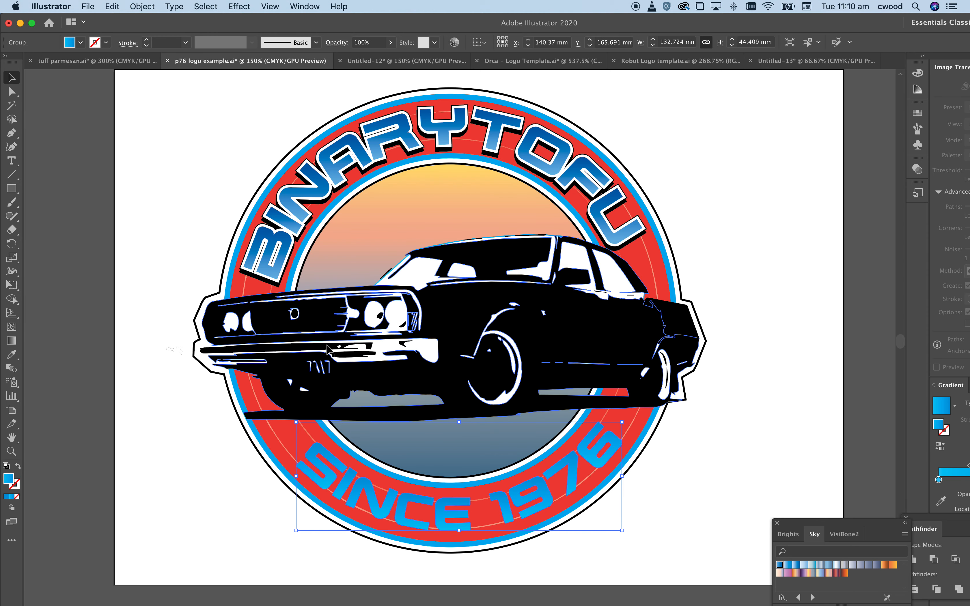
click(136, 5)
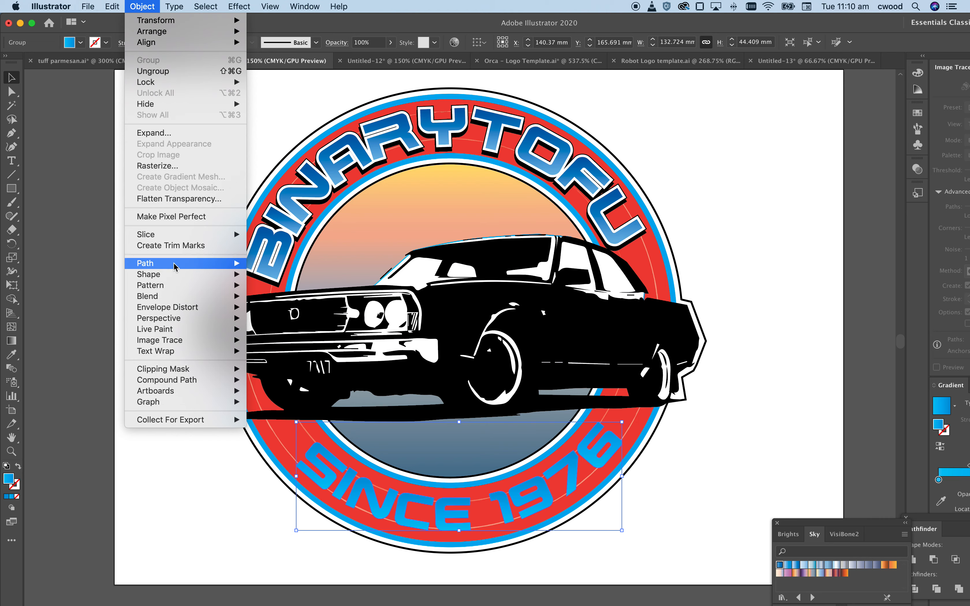
mouse_move(175, 267)
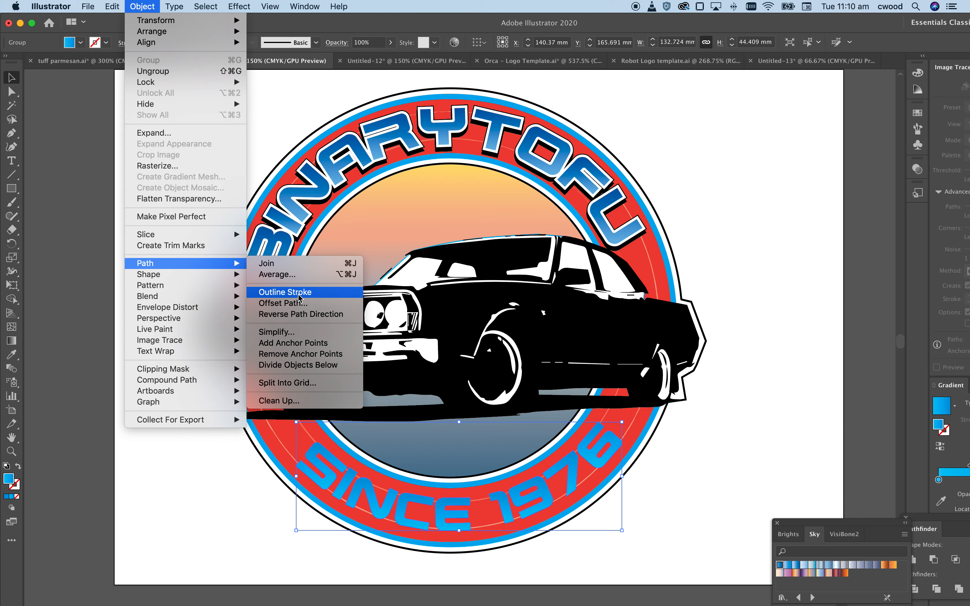
click(304, 309)
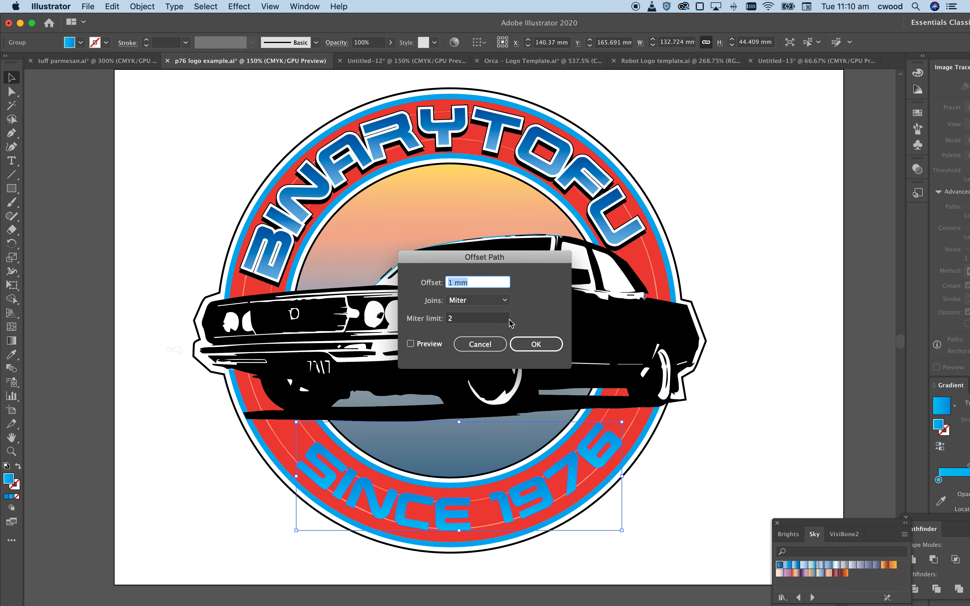
click(411, 344)
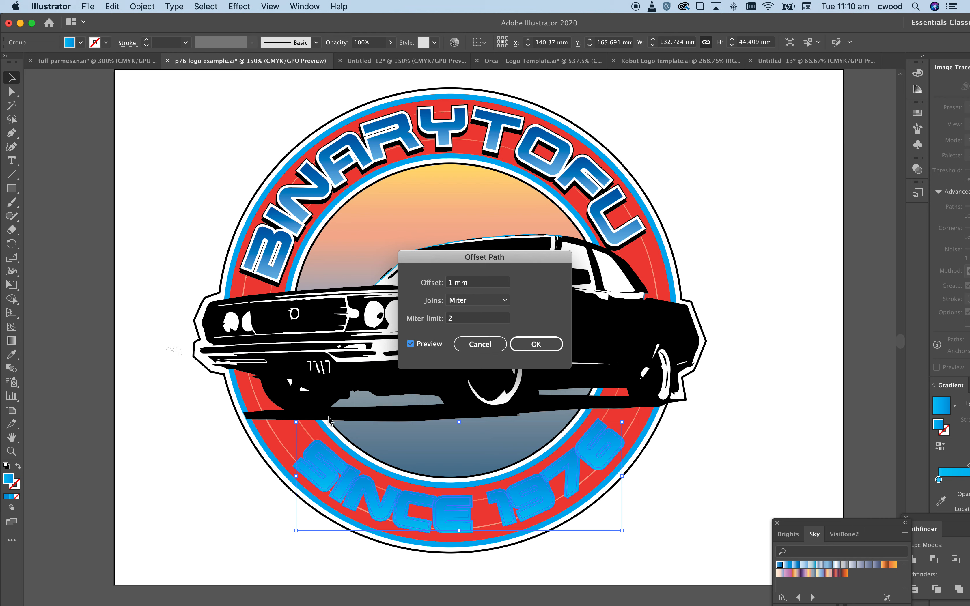
click(546, 348)
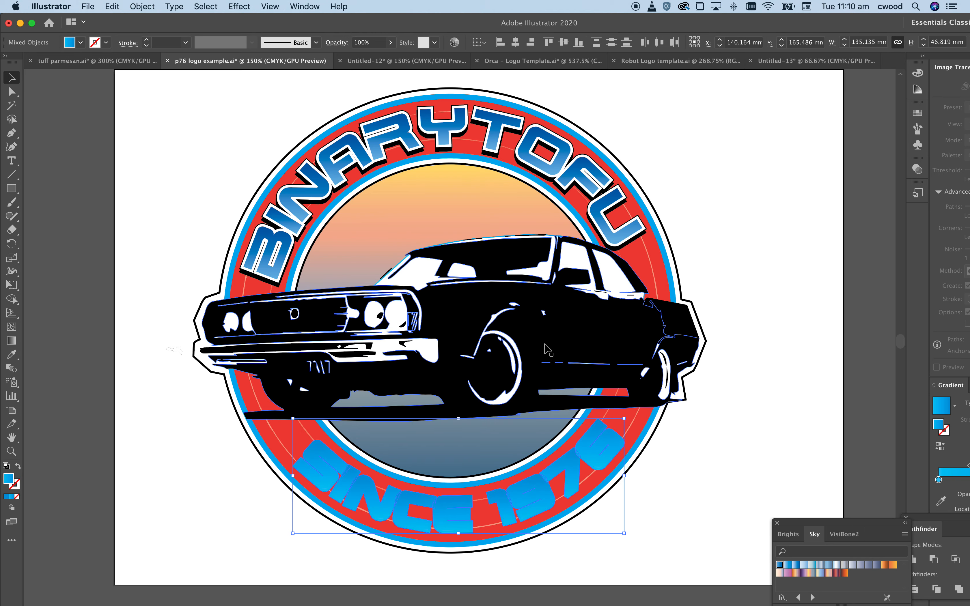
Move the offset "SINCE 1976" lettering 100 mm to the right and back to its place in the ring
click(303, 480)
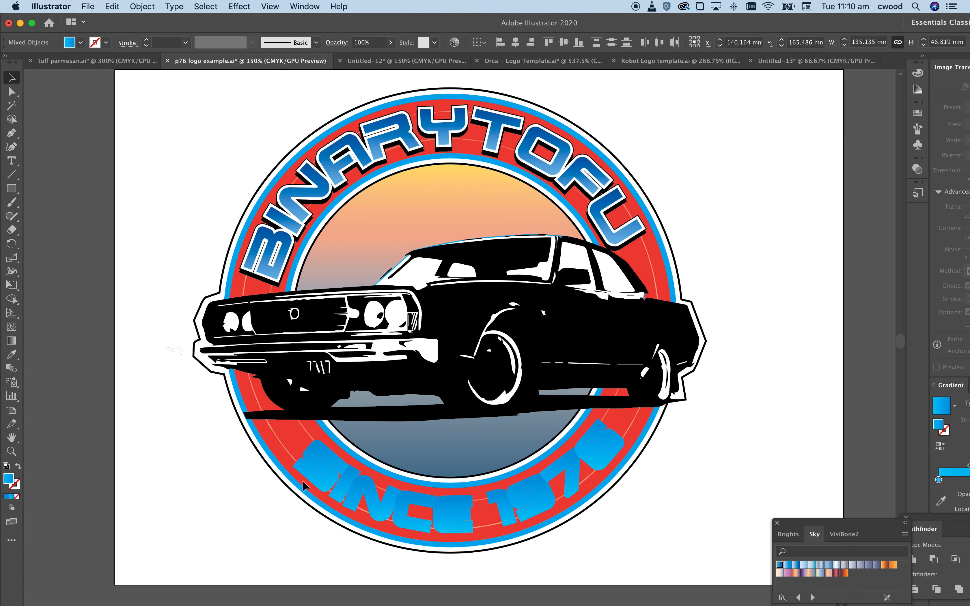
key(shift+Right)
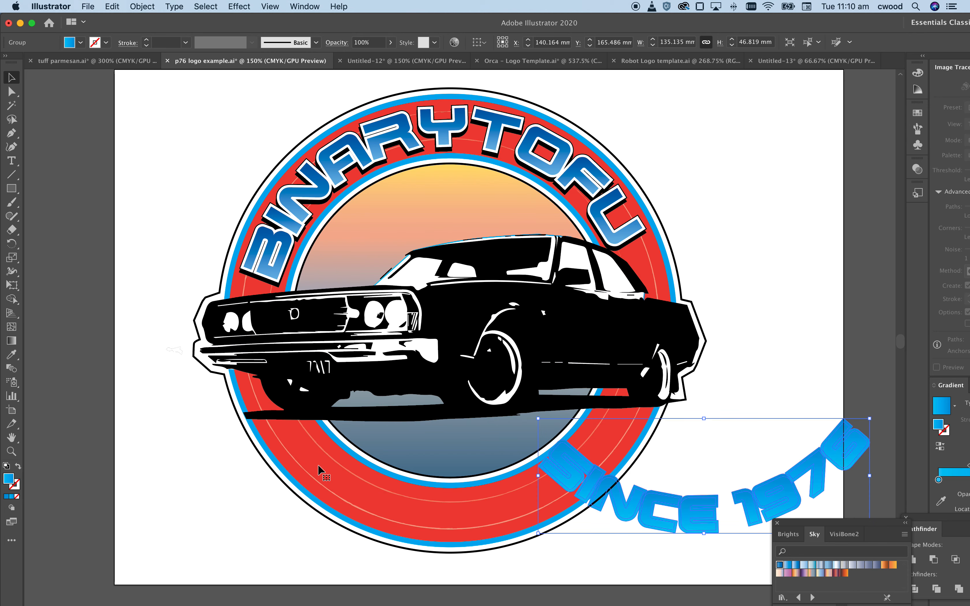
key(shift+Left)
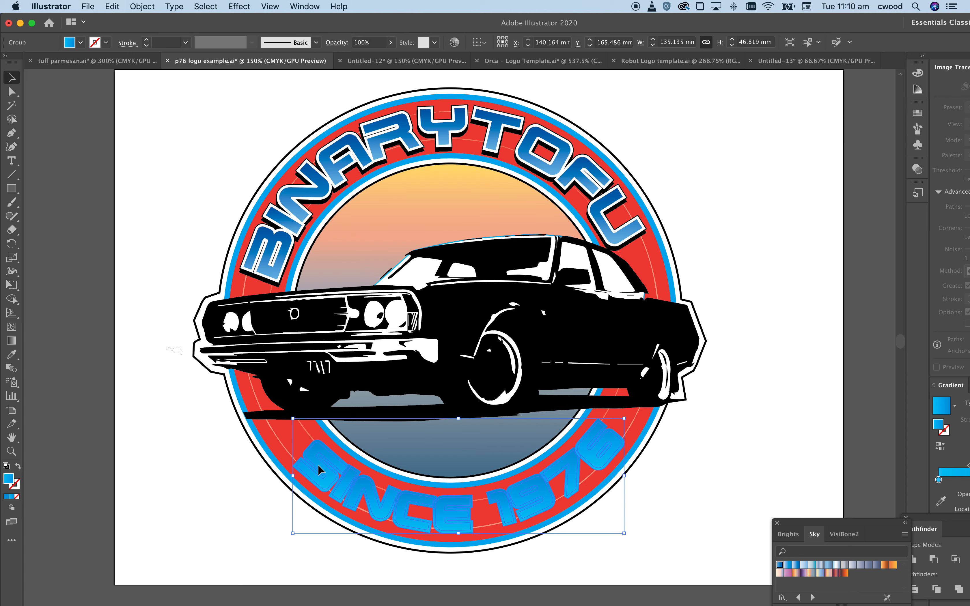
Hide the artboards and ungroup the offset "SINCE 1976" lettering so its letter shapes are separate
key(super+shift+h)
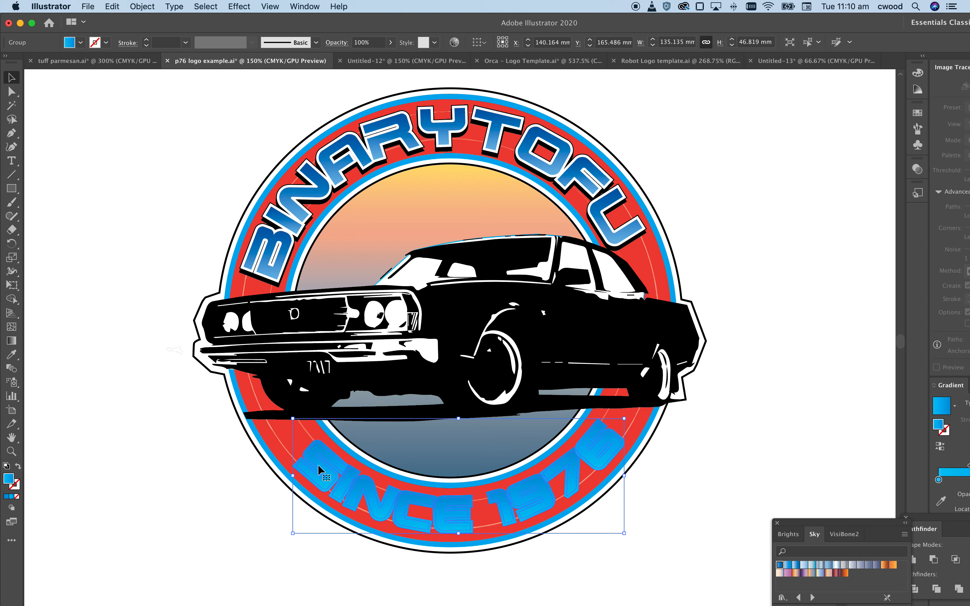
key(a)
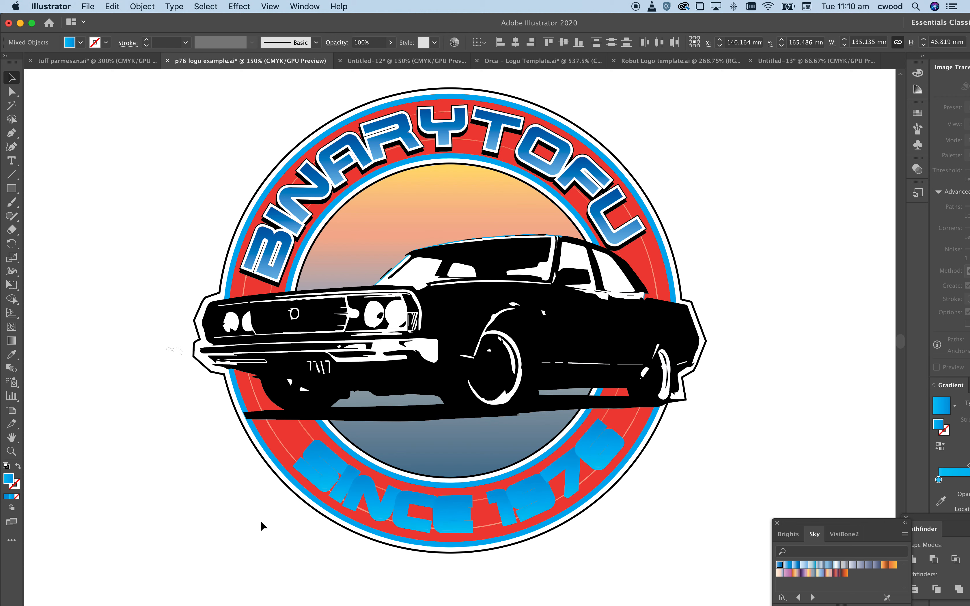
click(261, 521)
Select the original inner shapes of the letters in "SINCE" and move them 200 mm to the right, clear of the badge
click(323, 481)
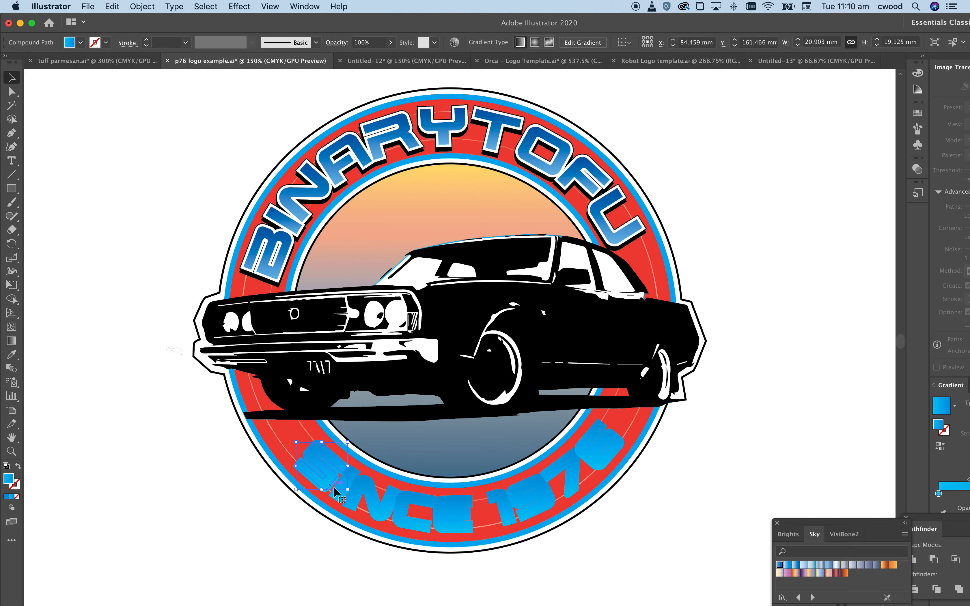
key(super+equal)
key(super+equal)
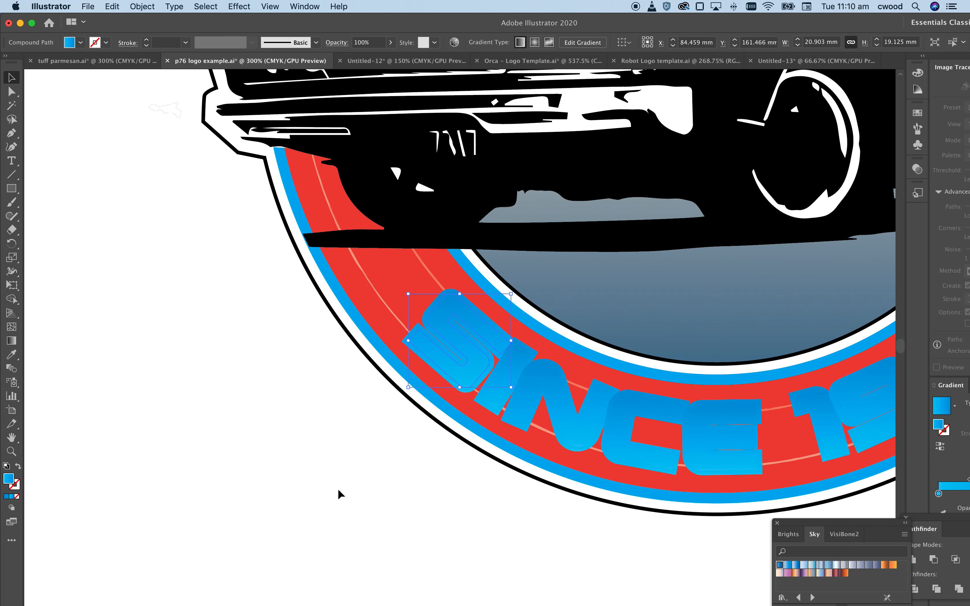
click(522, 368)
shift+click(436, 355)
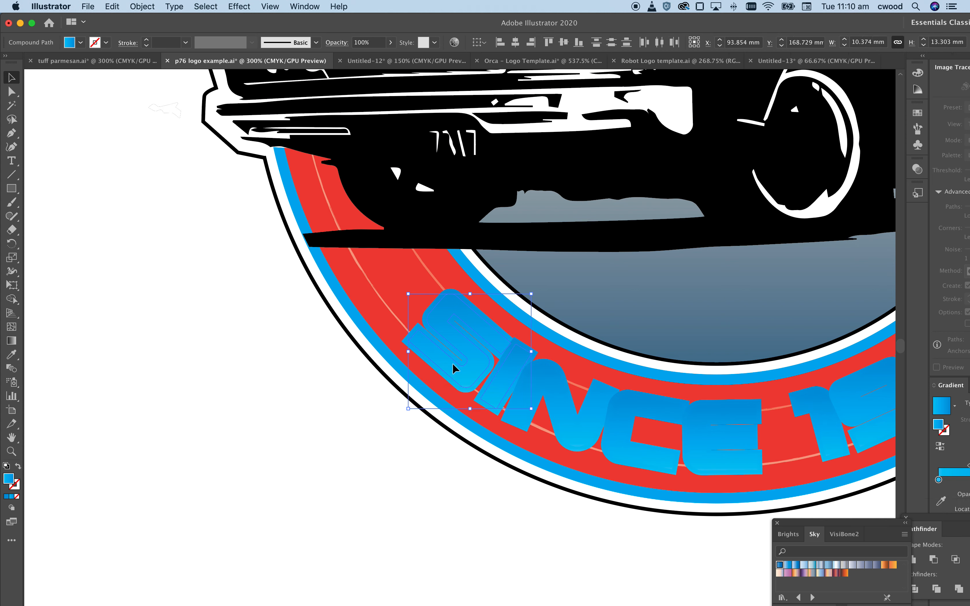
shift+click(556, 386)
shift+click(629, 421)
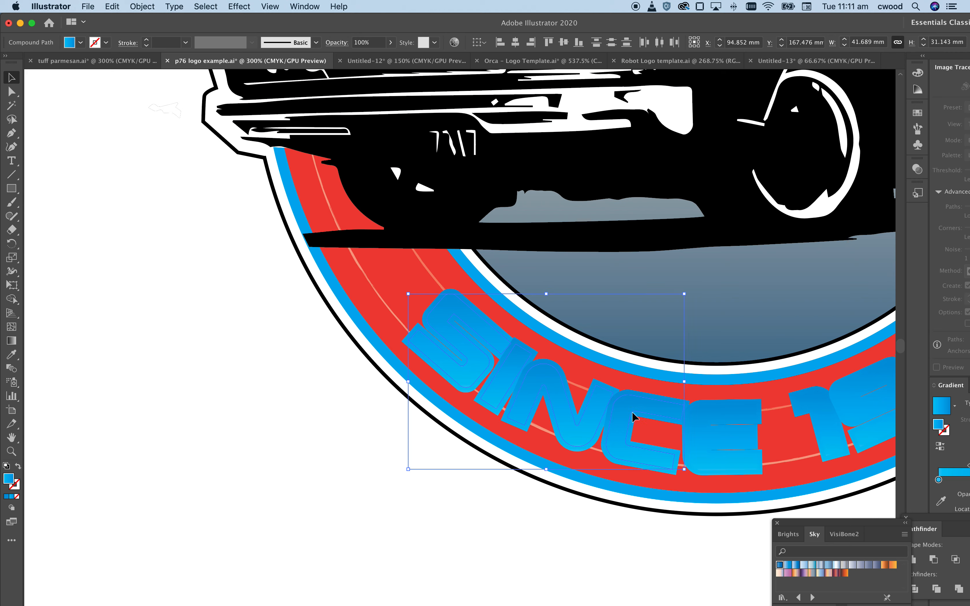
shift+click(705, 419)
key(super+h)
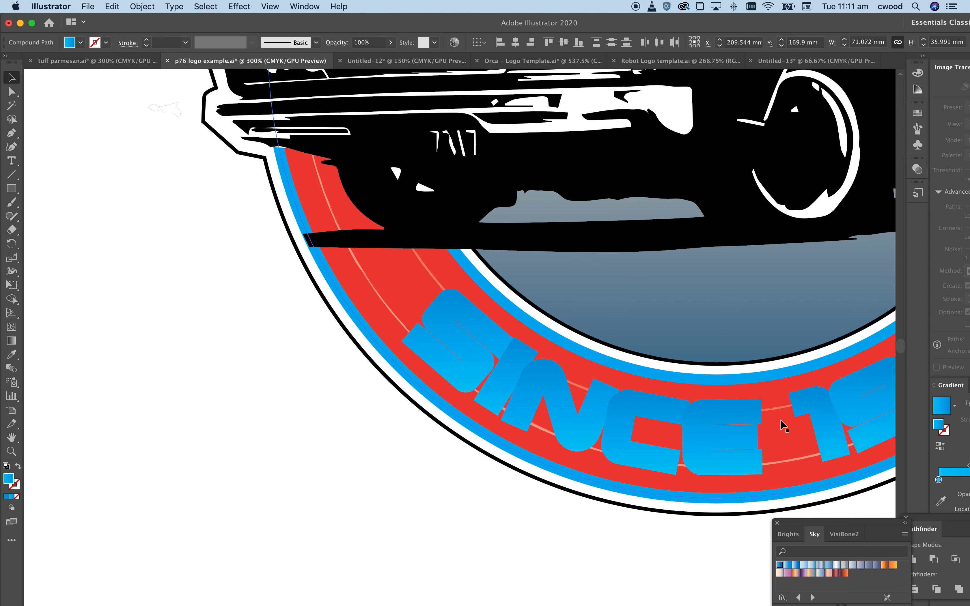
key(super+minus)
key(super+minus)
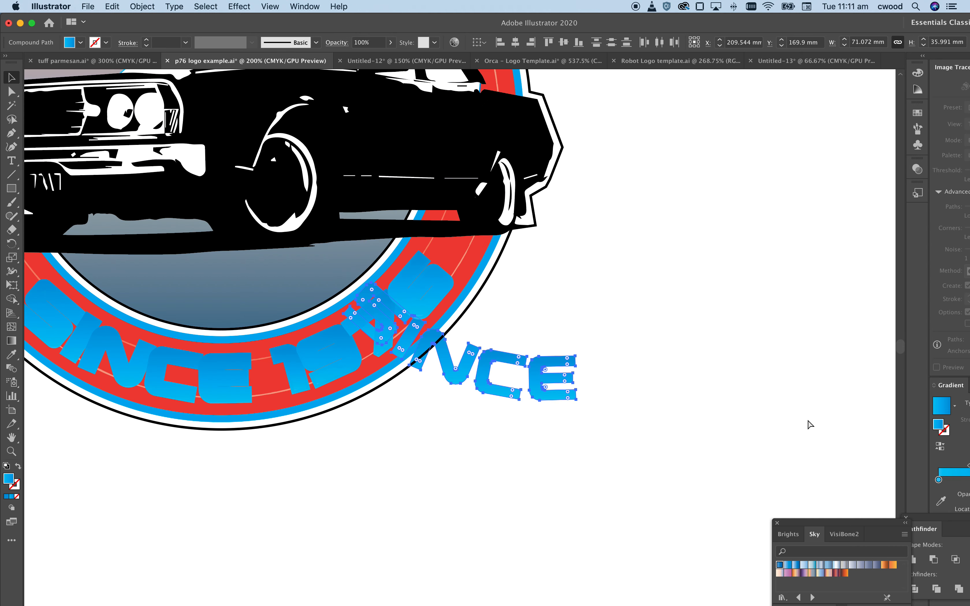
key(shift+Right)
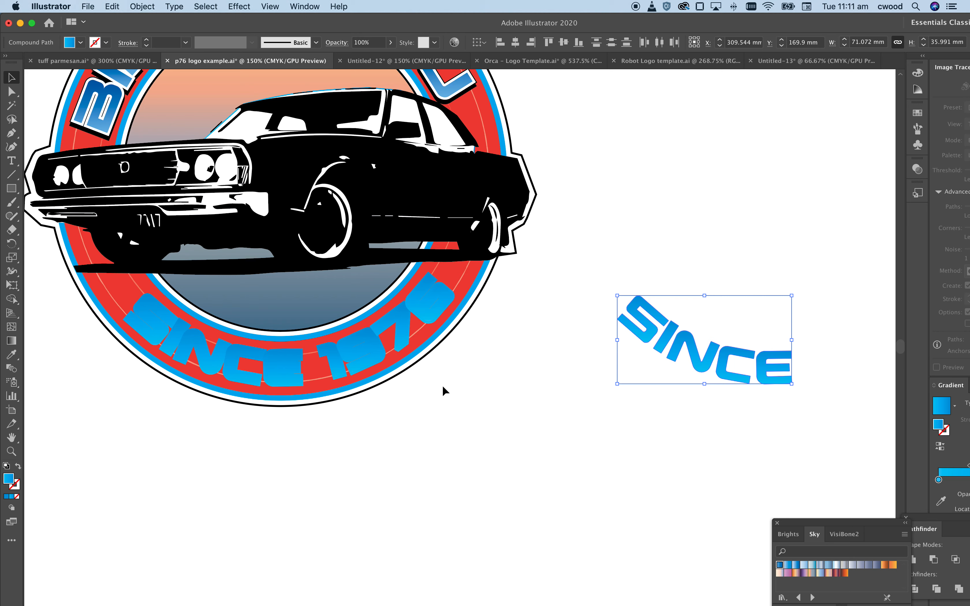
Select the original inner shapes of the digits "1976" and move them 200 mm right to line up with the relocated "SINCE"
click(336, 367)
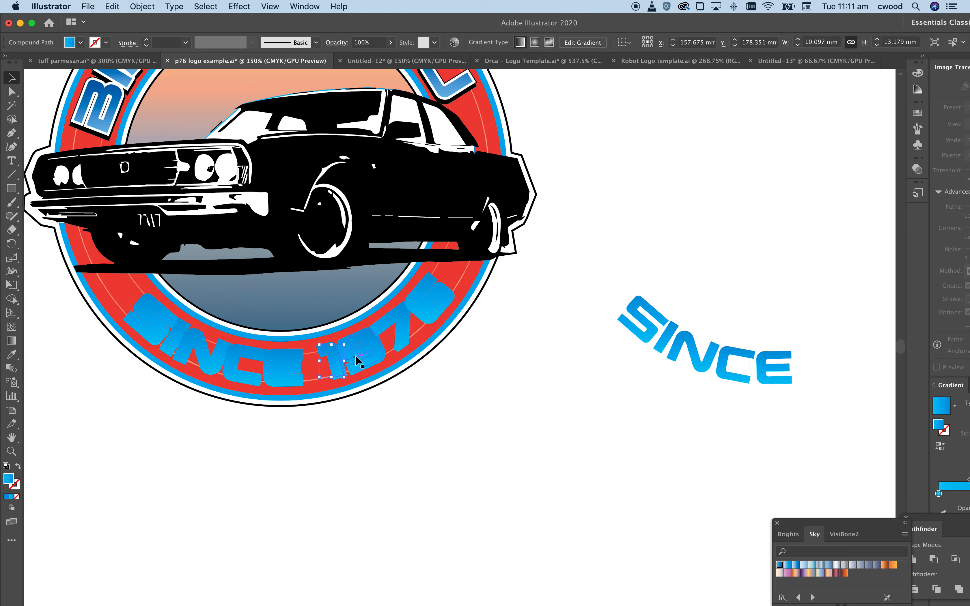
shift+click(377, 353)
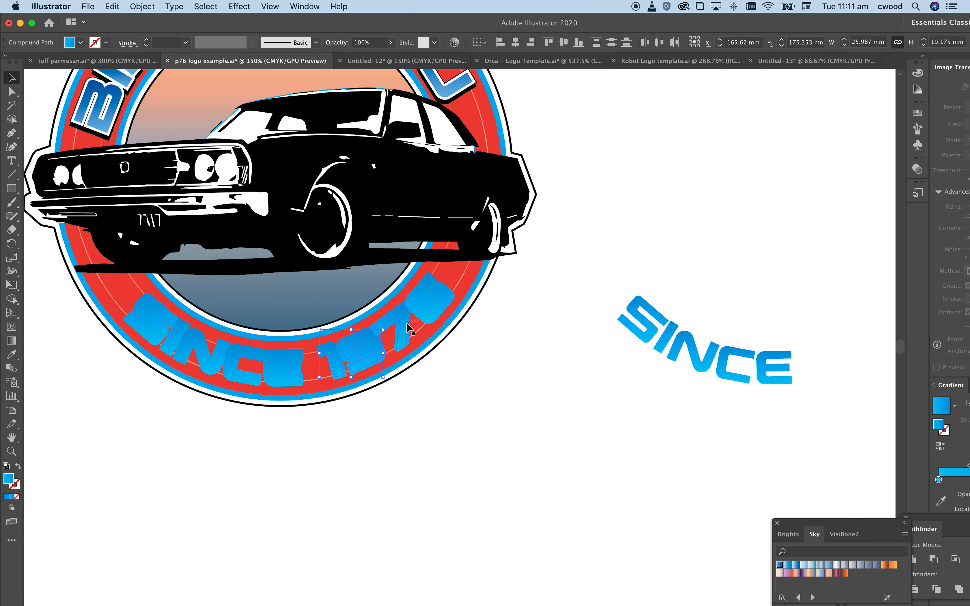
shift+click(405, 331)
shift+click(425, 315)
key(super+c)
key(super+v)
key(shift+Right)
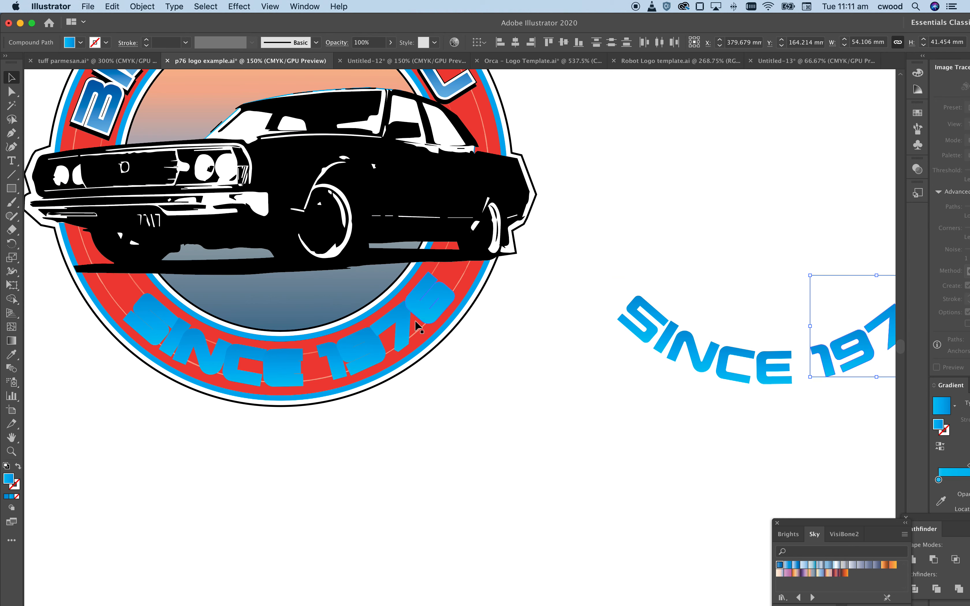
Select all the original inner "SINCE 1976" letters lying clear of the badge and group them
scroll(415, 336, down, 4)
scroll(406, 377, up, 4)
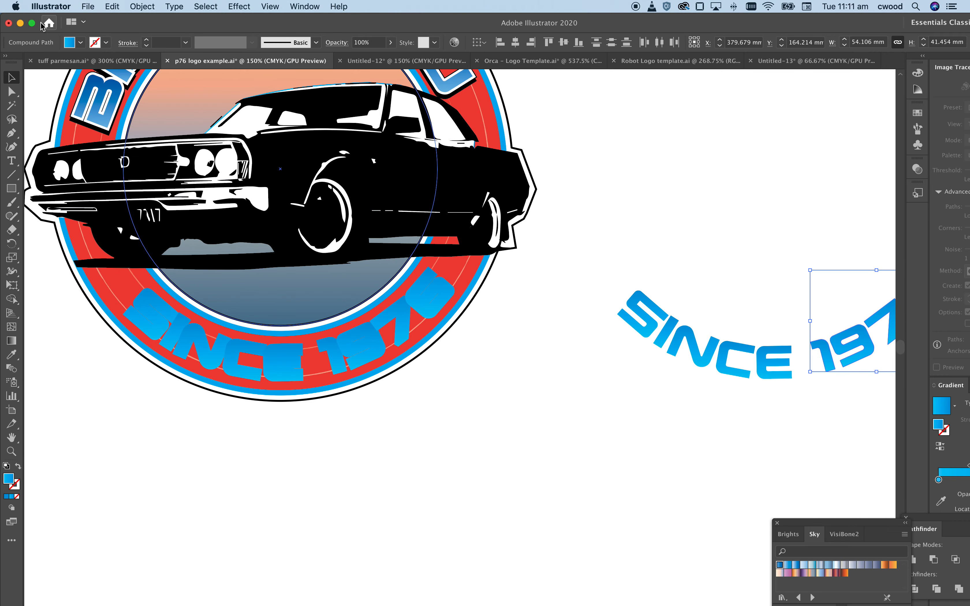
click(32, 23)
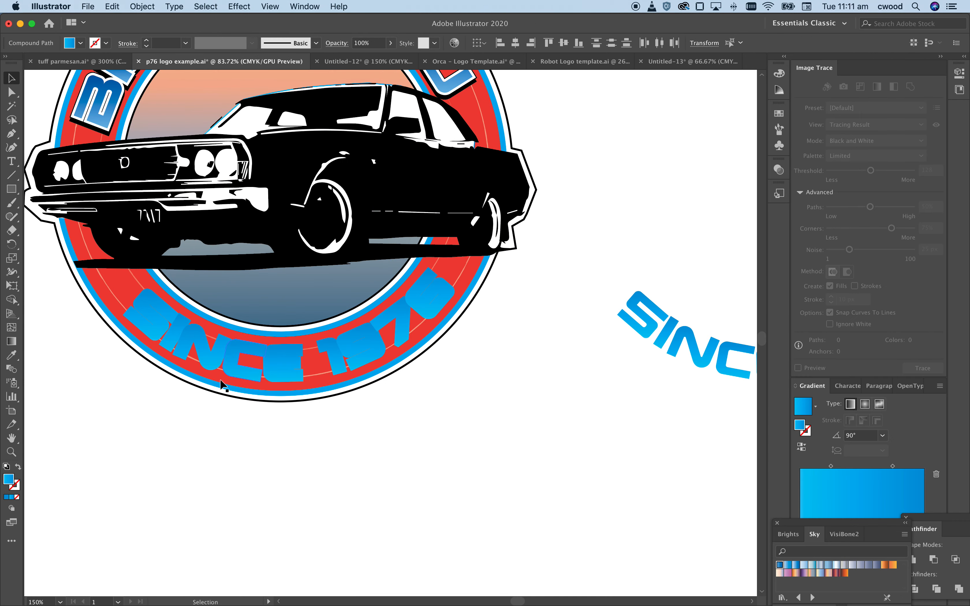
drag(518, 602, 531, 601)
click(235, 274)
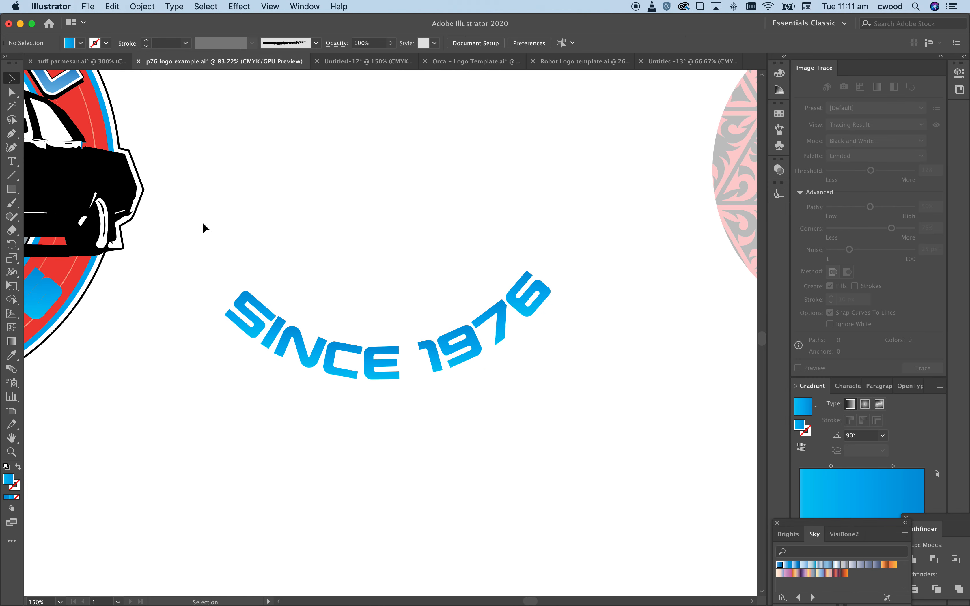
drag(207, 227, 606, 420)
key(a)
key(v)
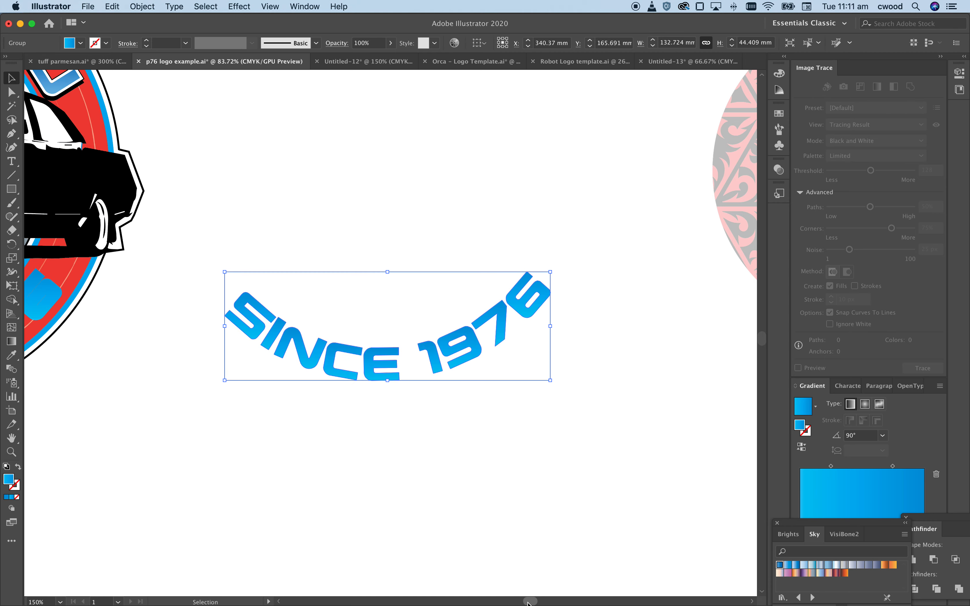
Select every offset letter shape of "SINCE 1976" in the red ring and group them
scroll(497, 601, left, 10)
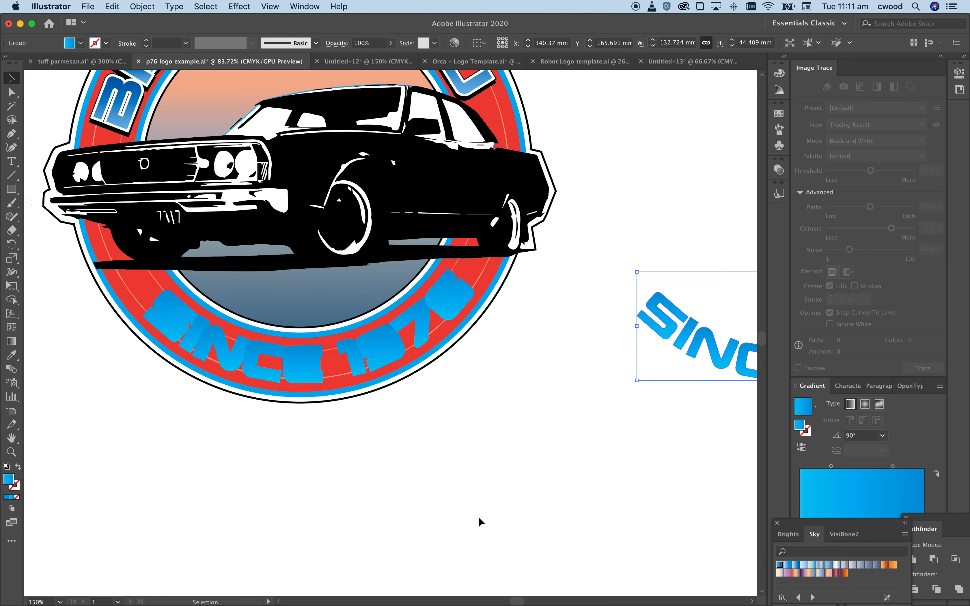
click(390, 352)
click(199, 322)
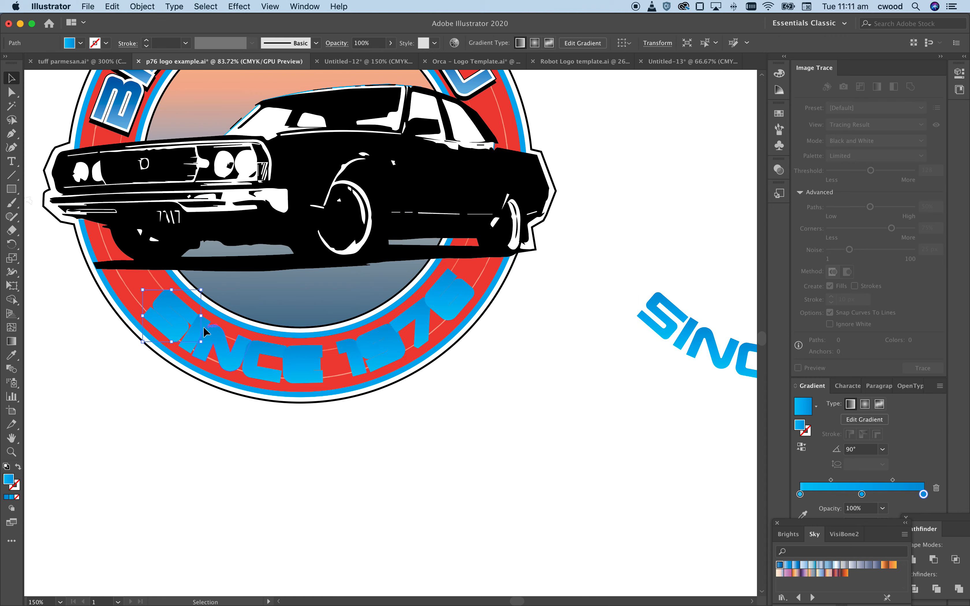
click(230, 353)
click(305, 362)
click(397, 348)
click(427, 338)
click(449, 315)
shift+click(419, 340)
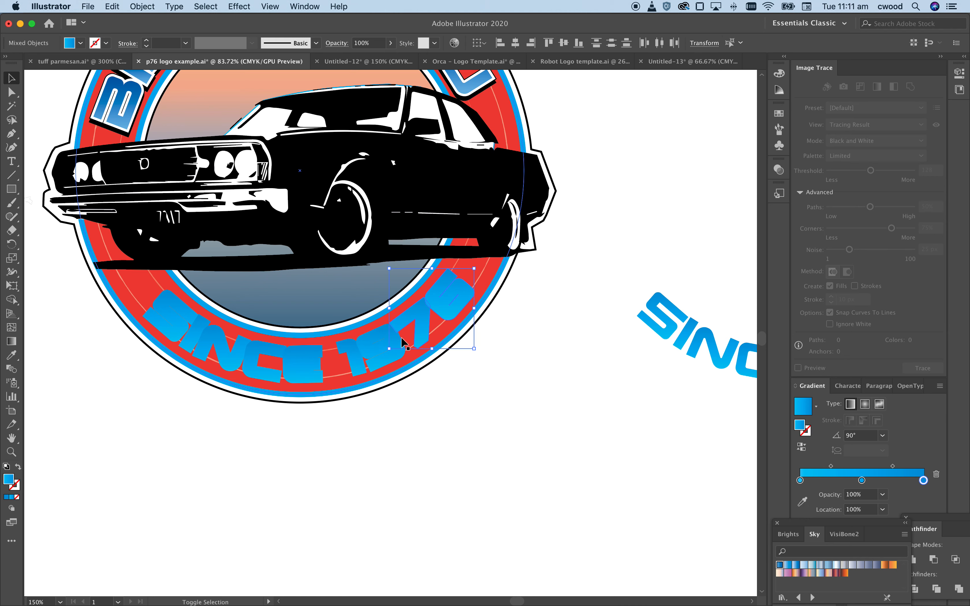
shift+click(331, 348)
shift+click(306, 354)
shift+click(271, 355)
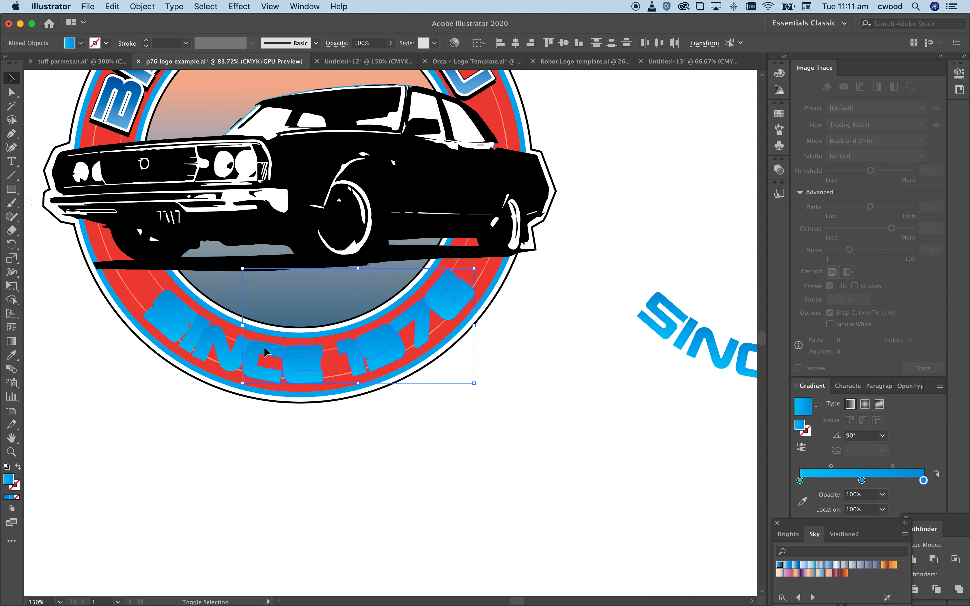
shift+click(202, 331)
shift+click(171, 309)
key(super+g)
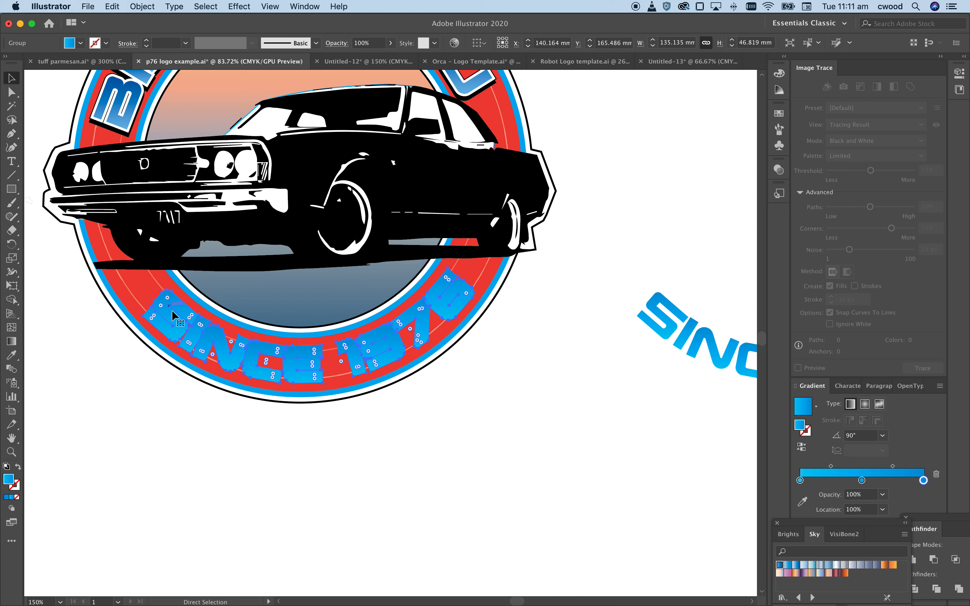
Test the offset lettering group by moving it 100 mm to the right and back to its place in the ring
key(shift+Down)
key(shift+Up)
key(shift+Down)
key(shift+Up)
key(shift+Right)
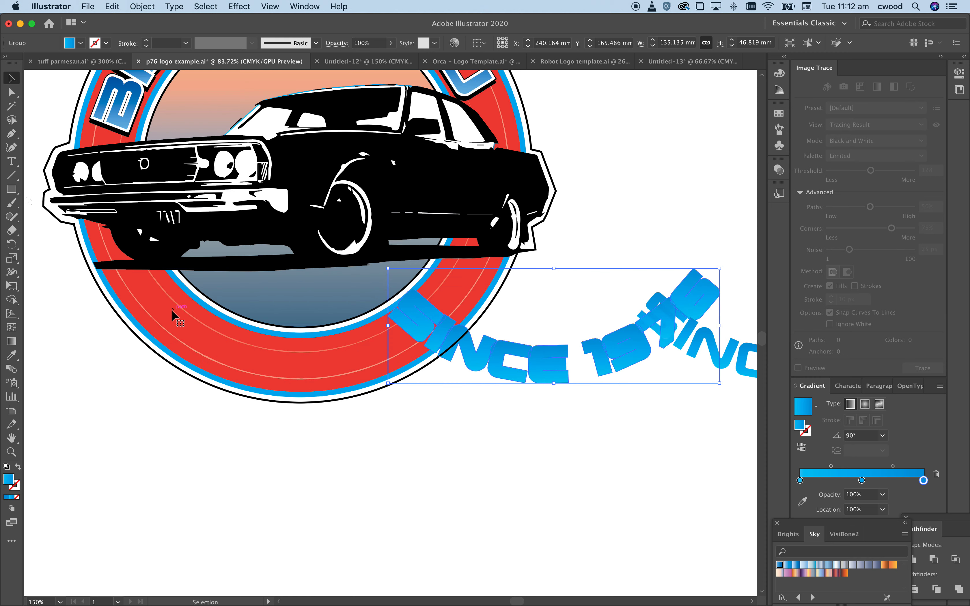
key(shift+Left)
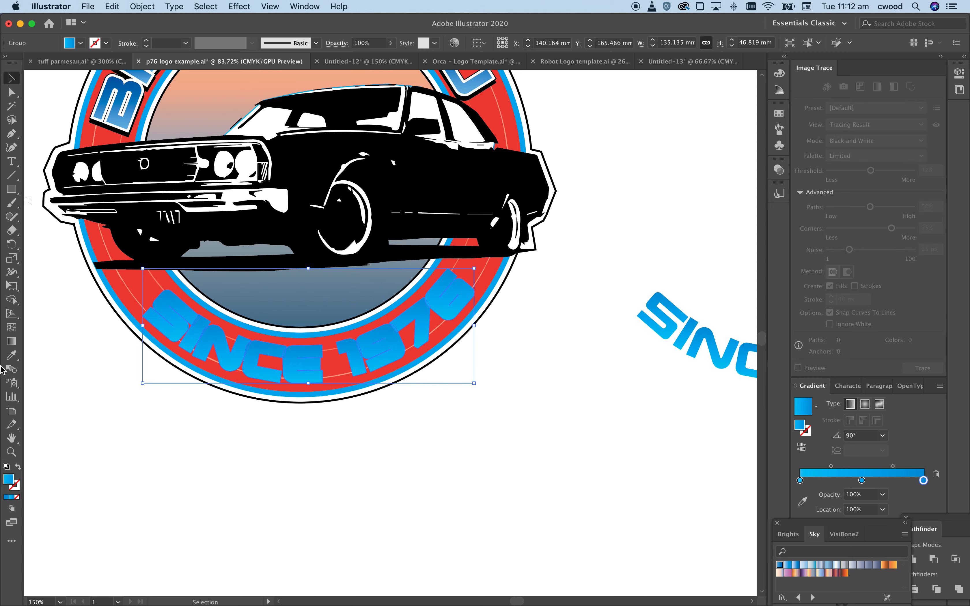
Try to recolour the offset lettering's gradient fill with FFFFFF
double_click(9, 485)
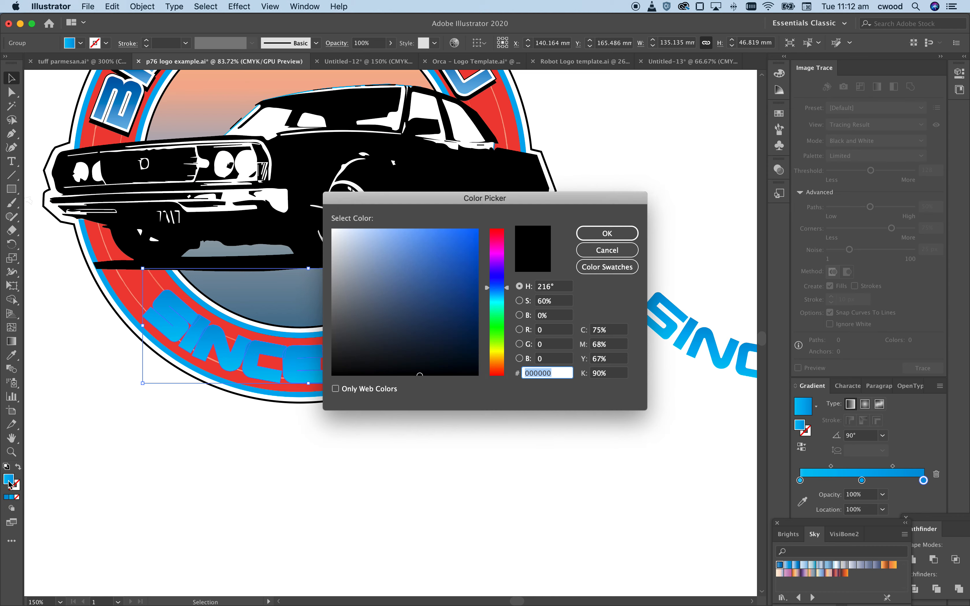
drag(344, 270, 324, 216)
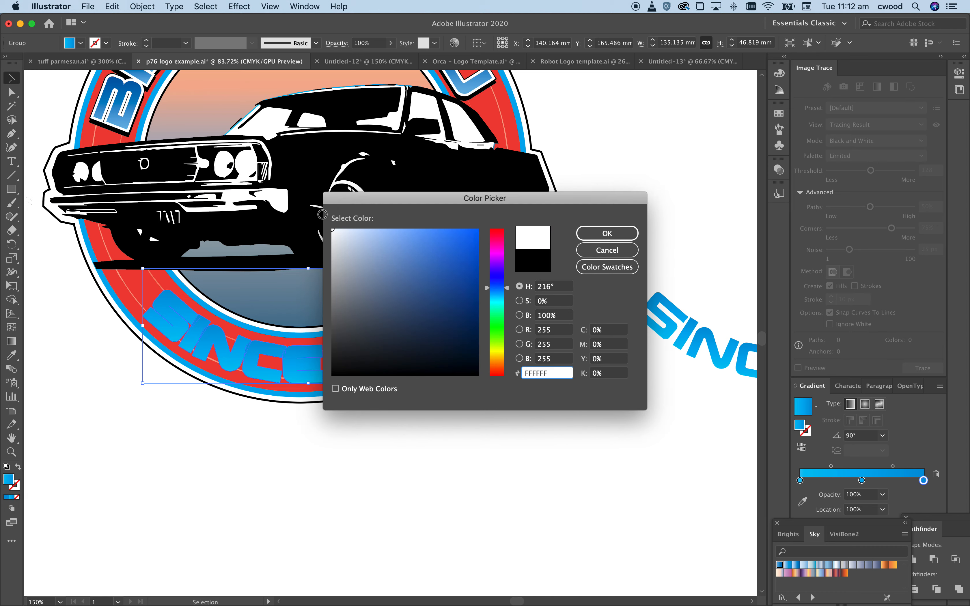
click(592, 234)
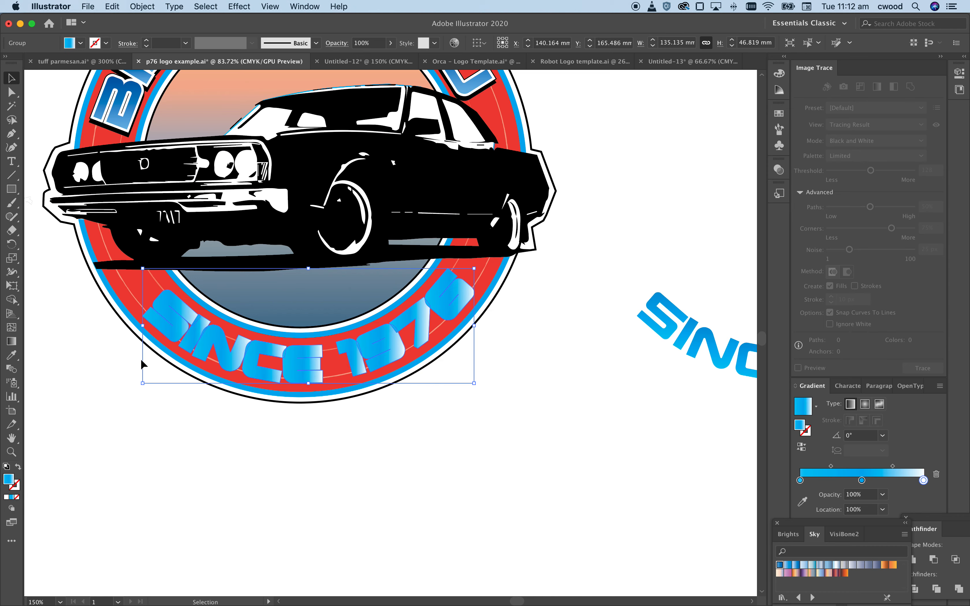
double_click(11, 483)
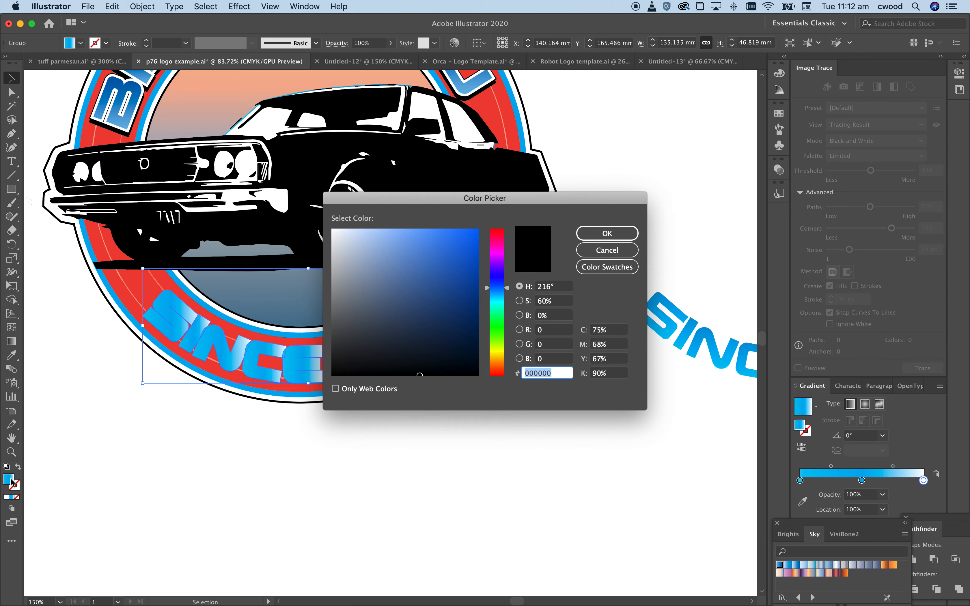
click(601, 257)
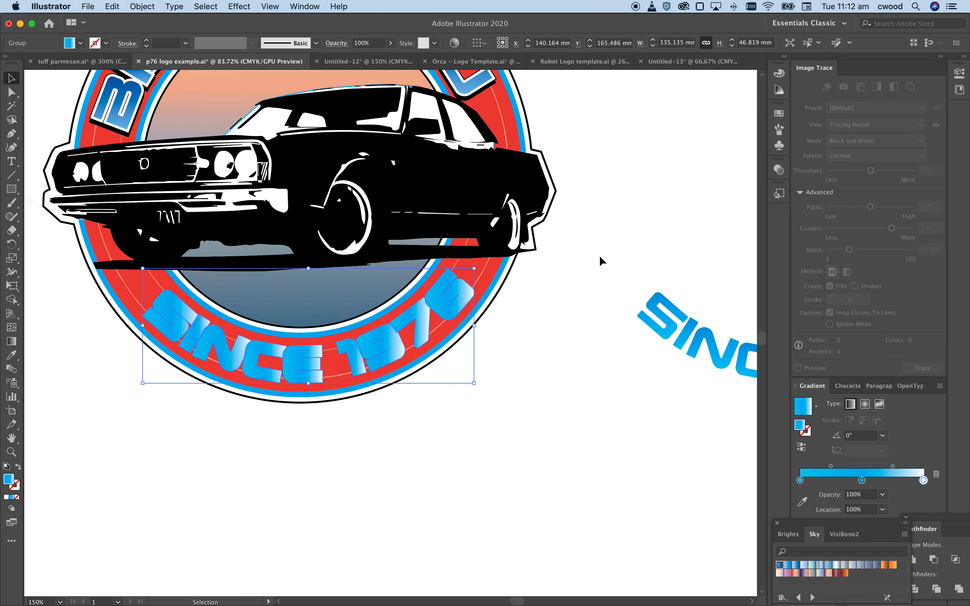
Fill the offset "SINCE 1976" lettering with the solid white swatch and deselect it
click(779, 113)
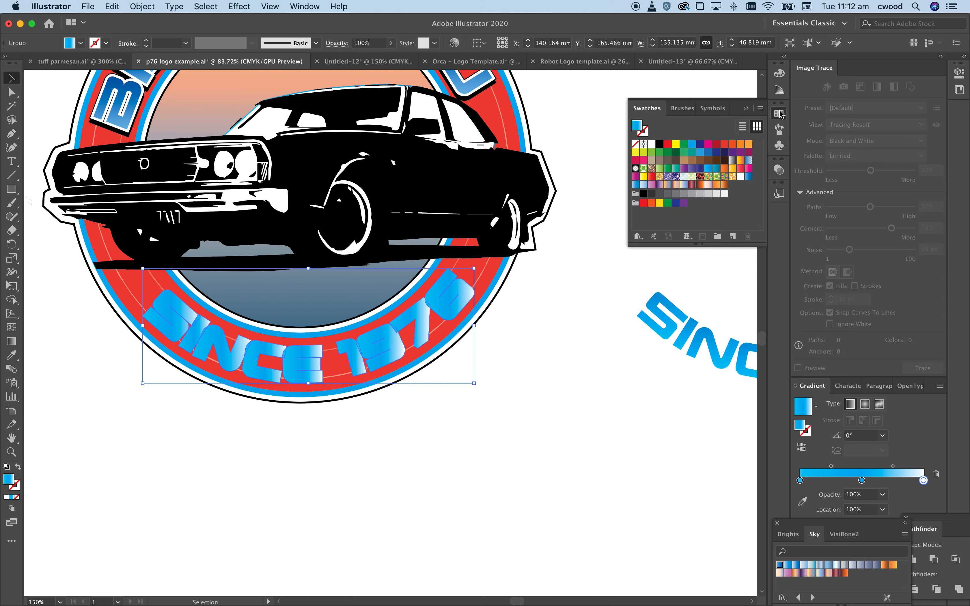
click(652, 144)
click(466, 429)
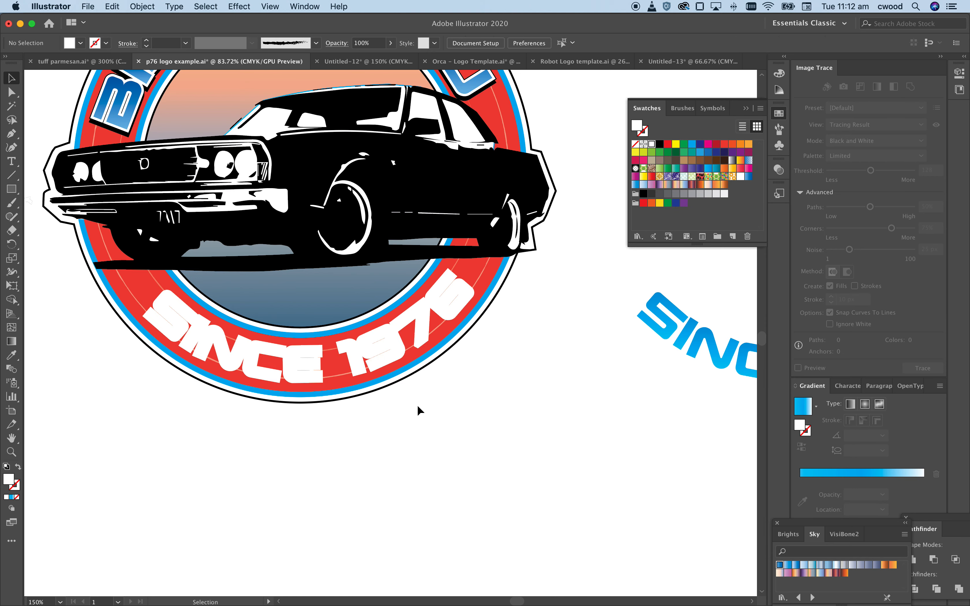
Move the blue "SINCE 1976" lettering group 200 mm left onto the white offset lettering
click(662, 320)
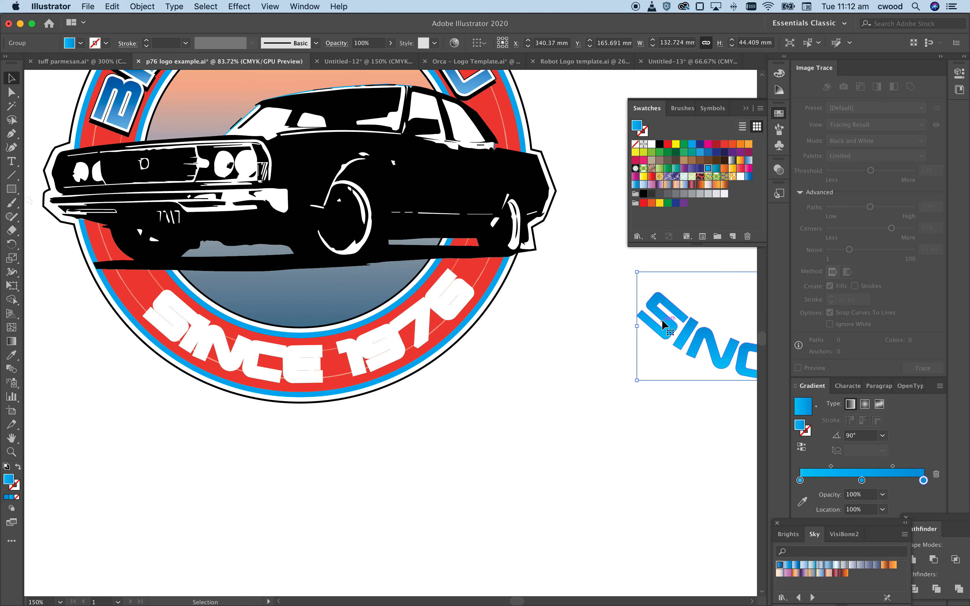
key(shift+Left)
key(shift+Left)
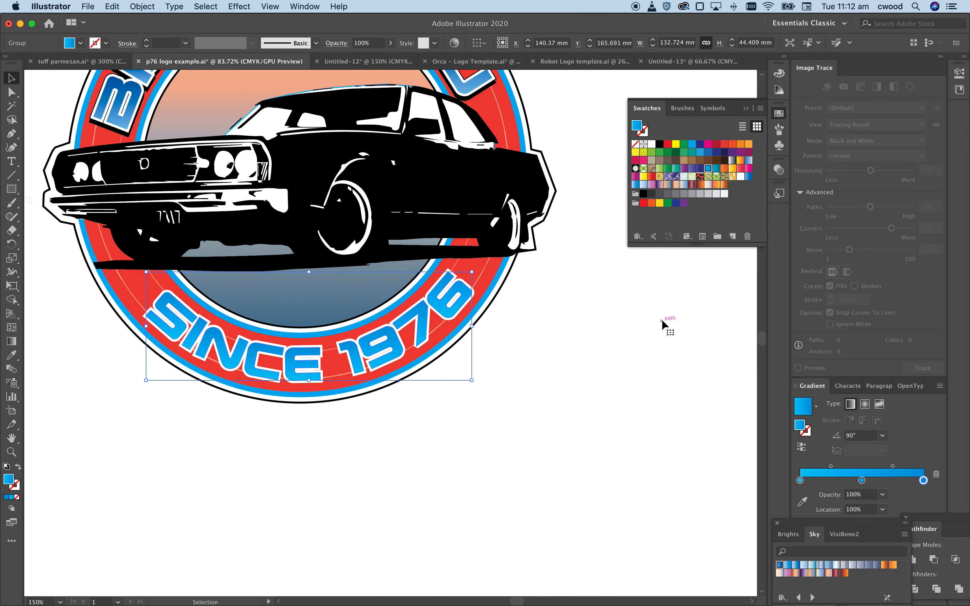
Compare the white outline around "SINCE 1976" with the outlines and shadow of the "BINARYTOFU" lettering
scroll(675, 313, up, 7)
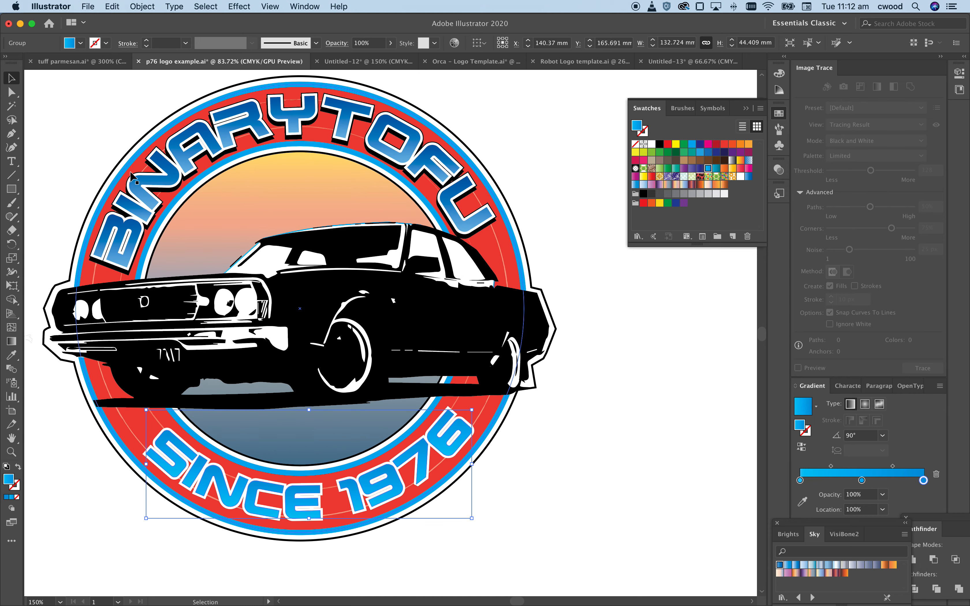
key(super+equal)
key(super+equal)
key(super+equal)
scroll(131, 172, up, 15)
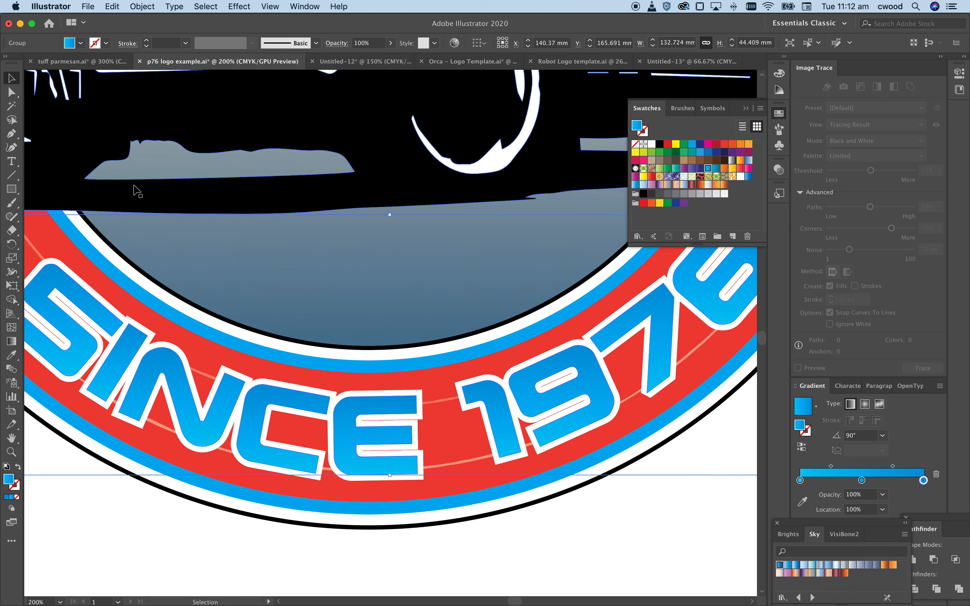
scroll(139, 182, up, 5)
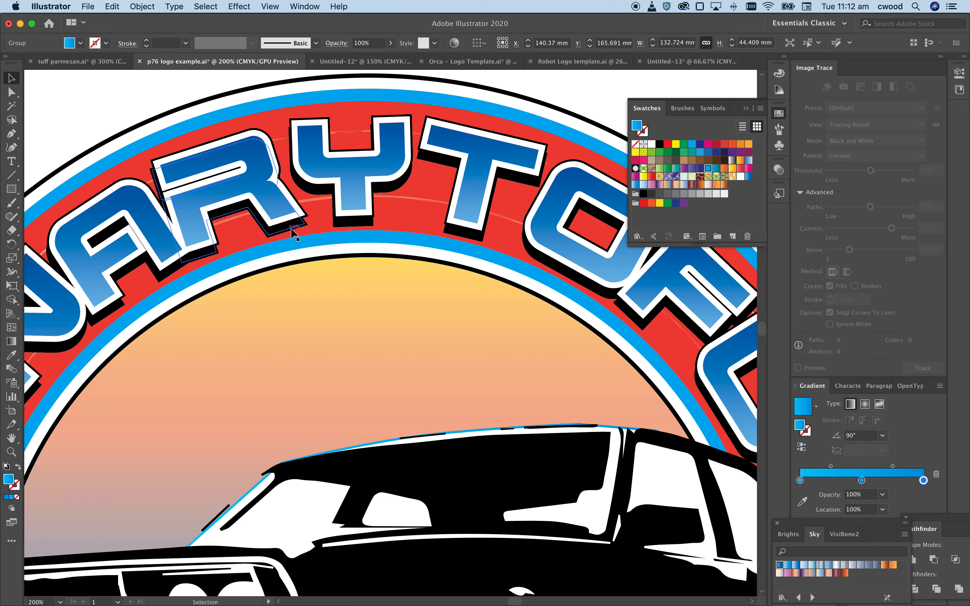
key(super+minus)
key(super+minus)
key(super+minus)
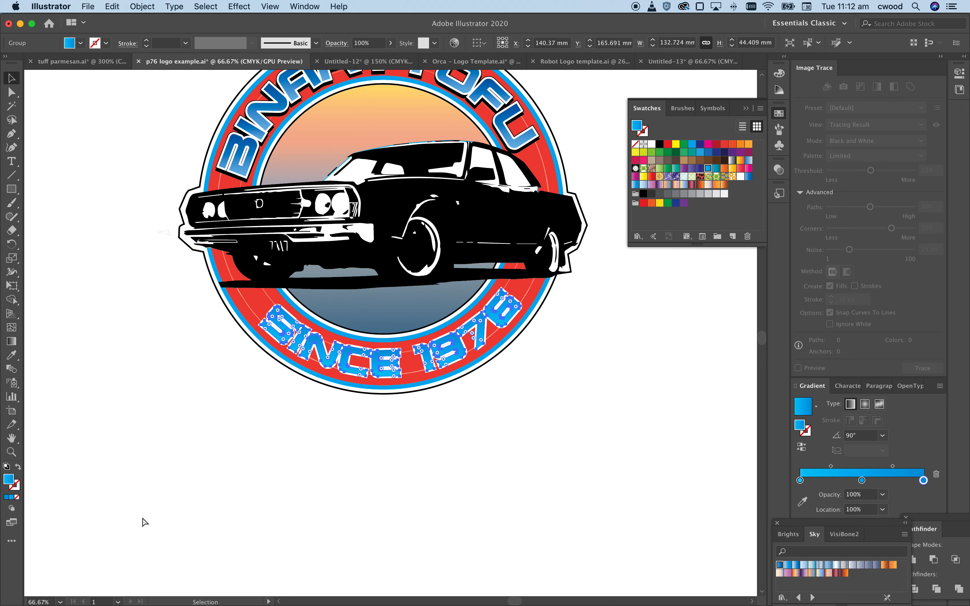
Move the blue "SINCE 1976" lettering group 200 mm to the right, clear of the badge
key(super+plus)
key(super+plus)
click(171, 478)
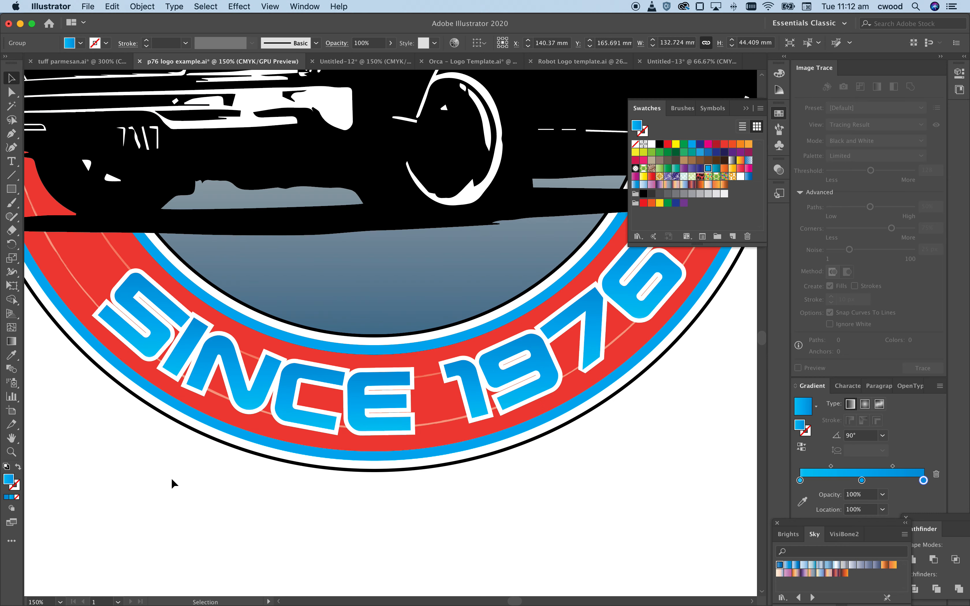
drag(141, 353, 586, 361)
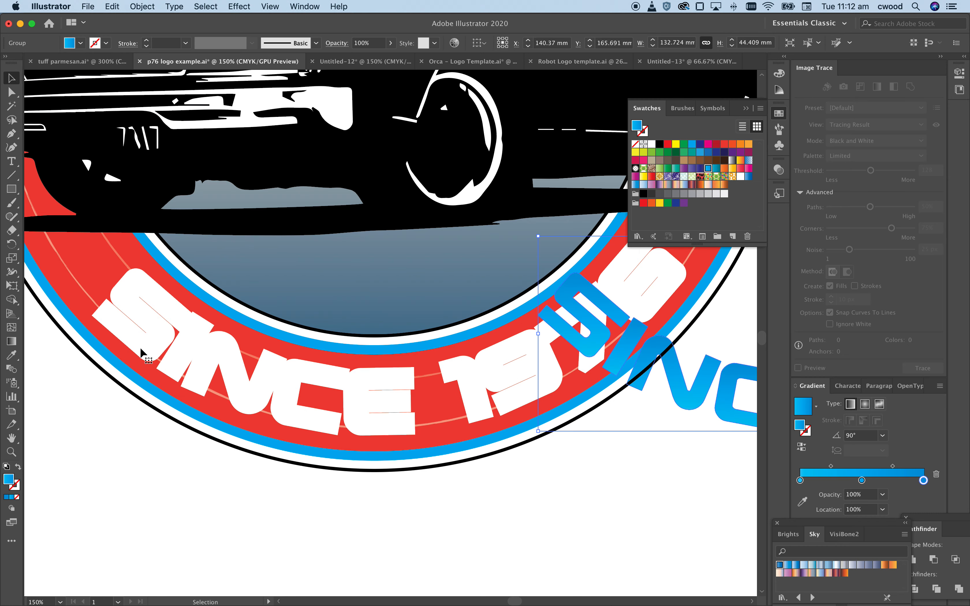
key(shift+Right)
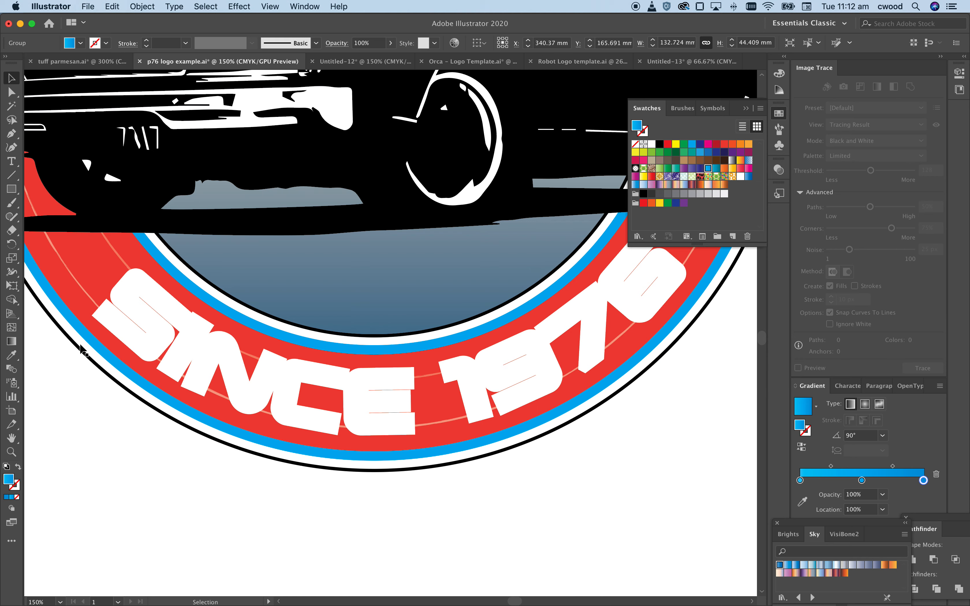
Duplicate the white offset "SINCE 1976" lettering in place within the ring
click(113, 319)
key(a)
key(v)
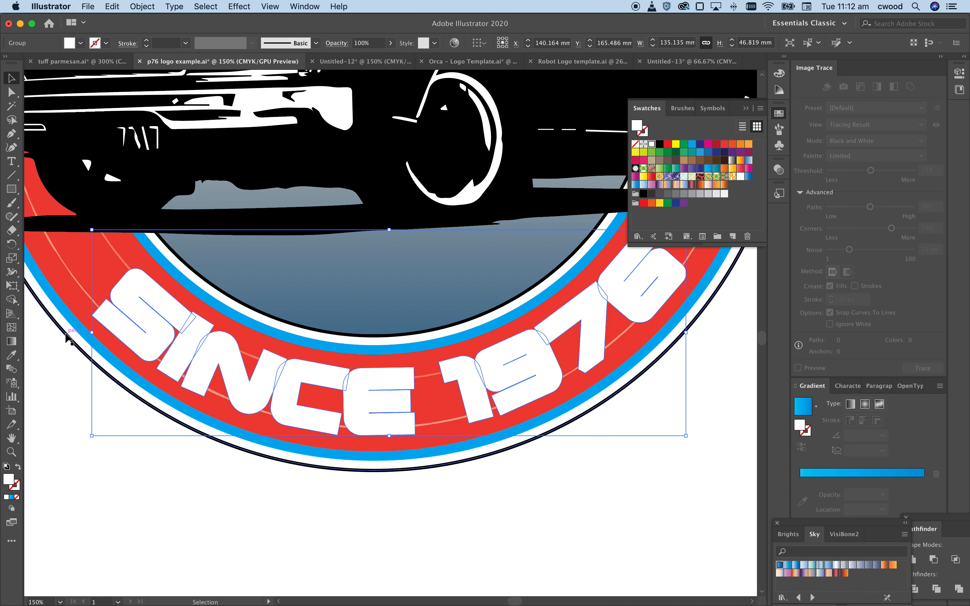
key(super)
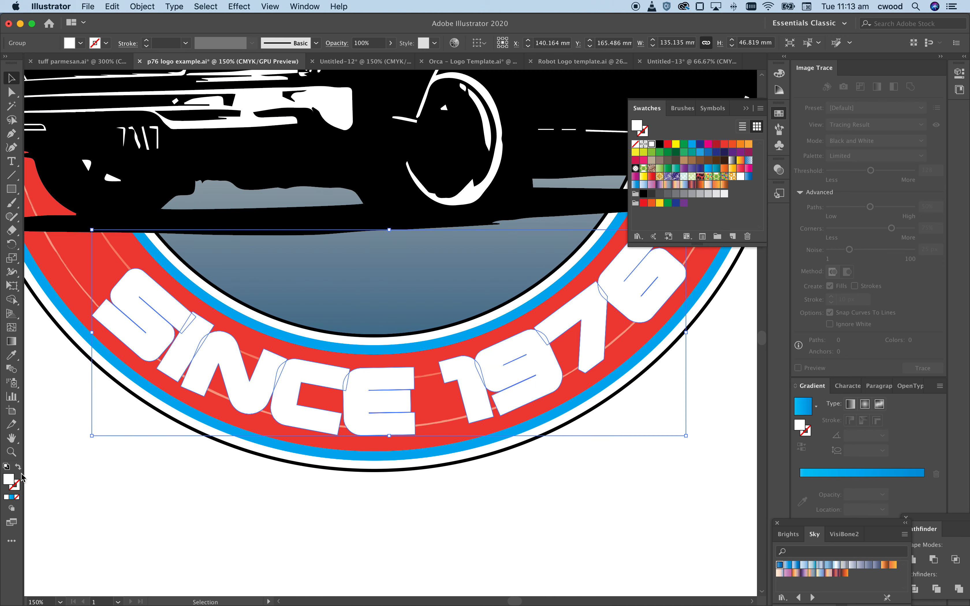
Give the selected white lettering copy a black stroke with a weight of 2 pt
click(19, 487)
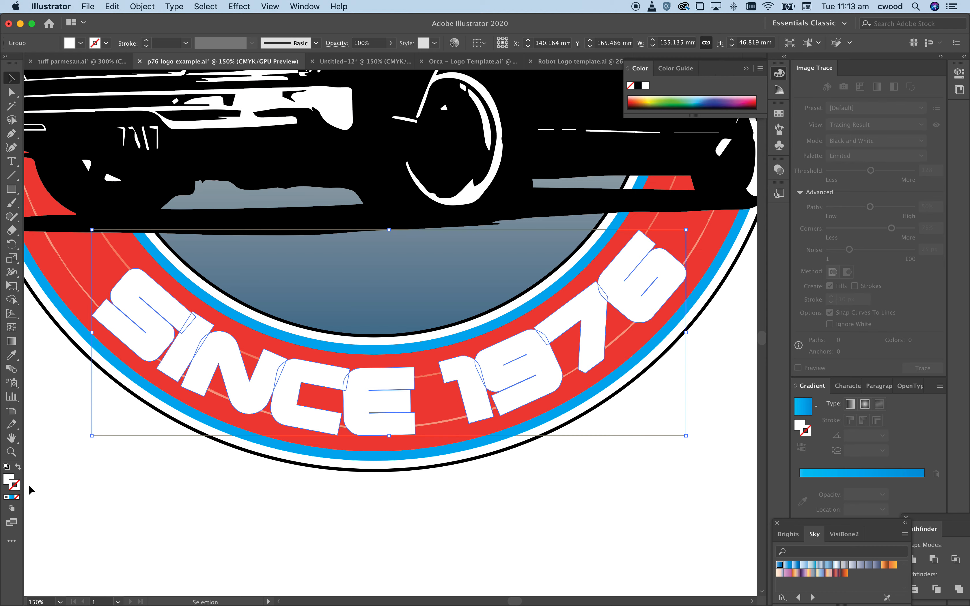
click(637, 86)
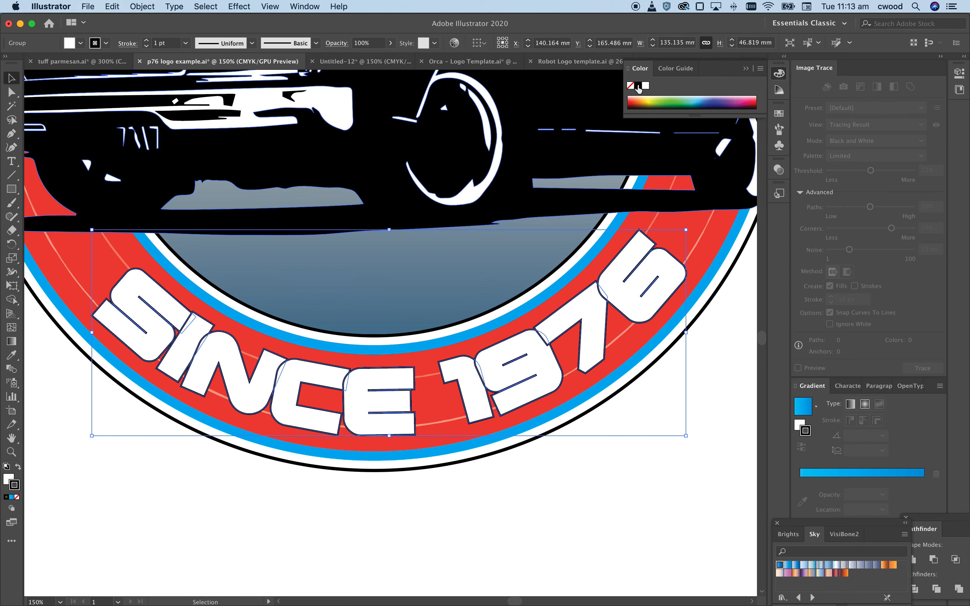
click(147, 40)
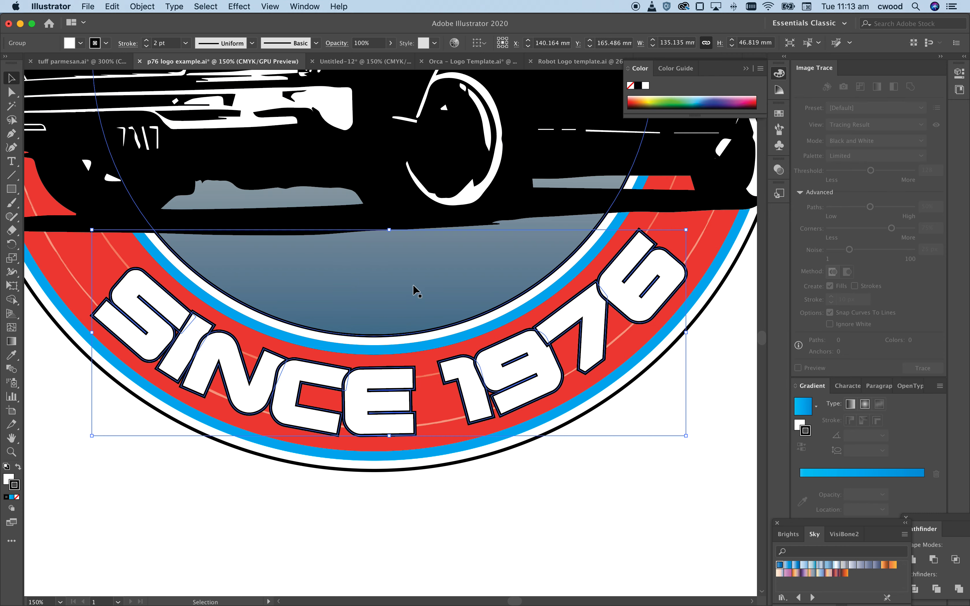
Move the black-stroked lettering copy 100 mm to the left and select the plain white lettering in the ring
key(super+minus)
key(super+minus)
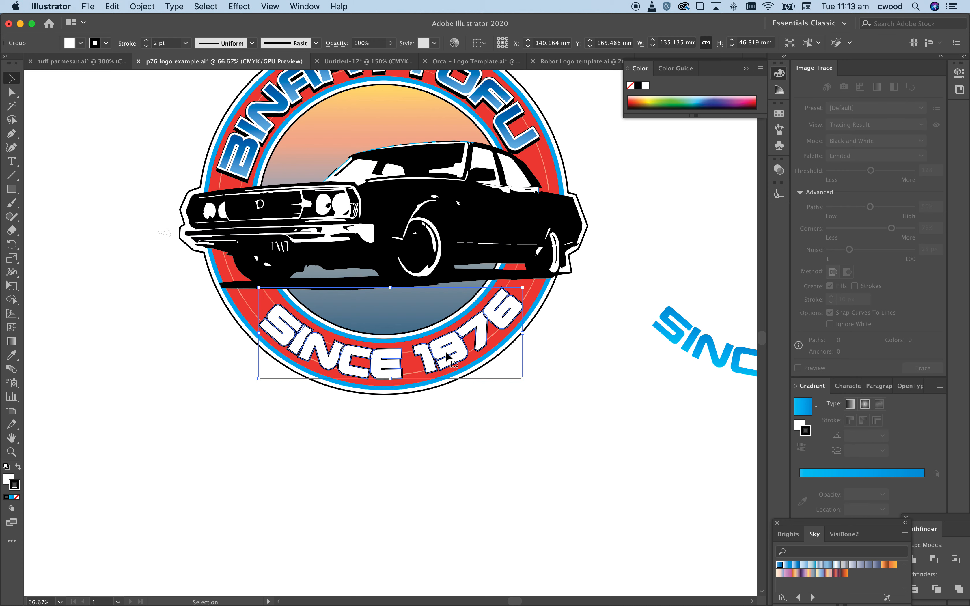
key(shift+Left)
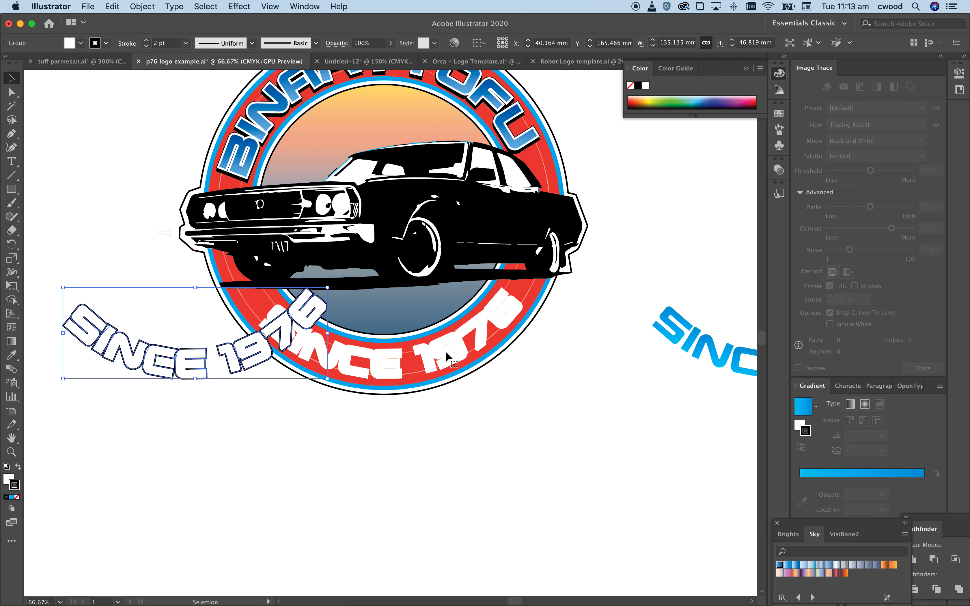
click(390, 361)
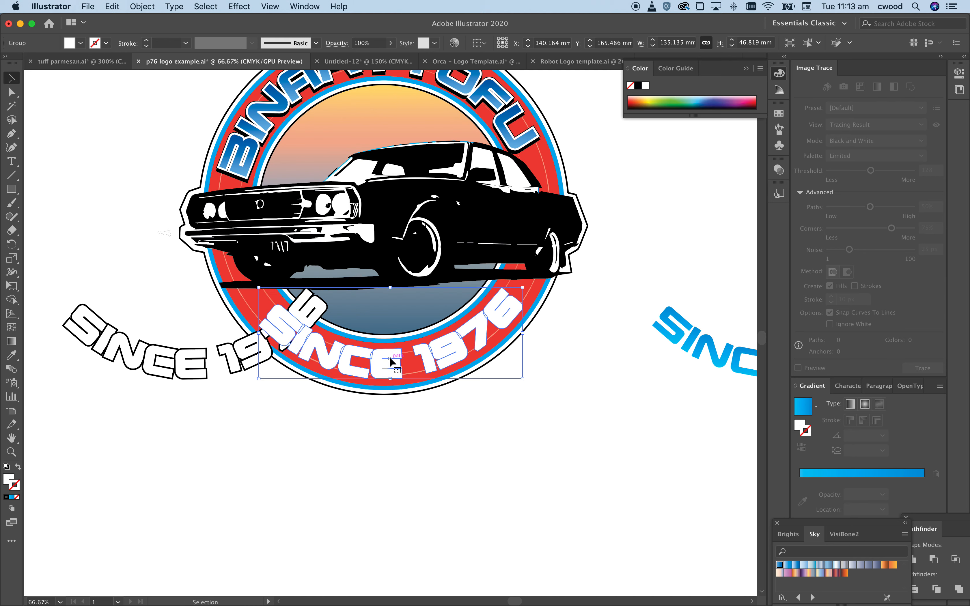
Return the black-stroked "SINCE 1976" copy to the ring and move the blue letters 200 mm to the left onto it
click(158, 369)
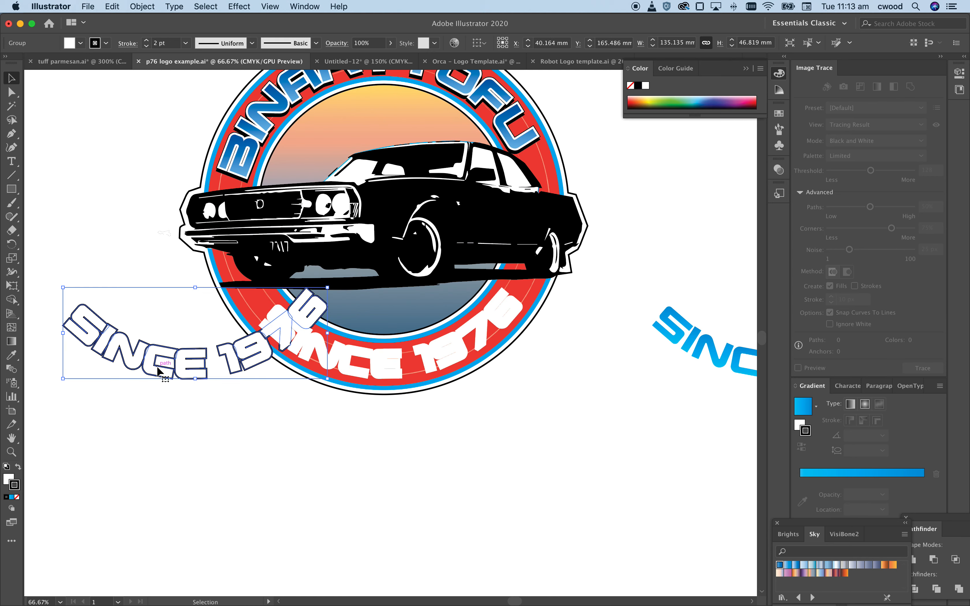
key(super+z)
click(216, 440)
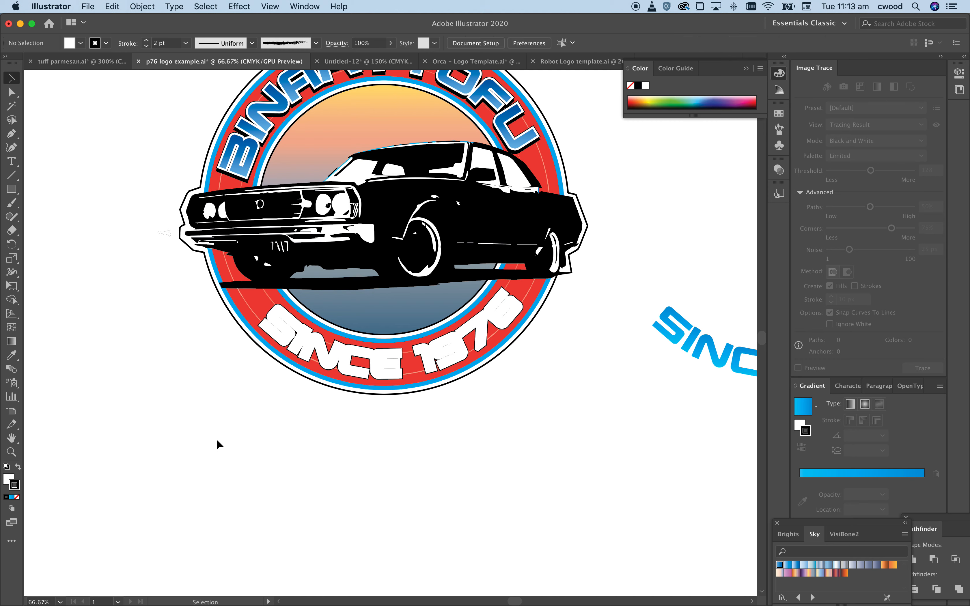
click(678, 326)
key(Left)
key(Left)
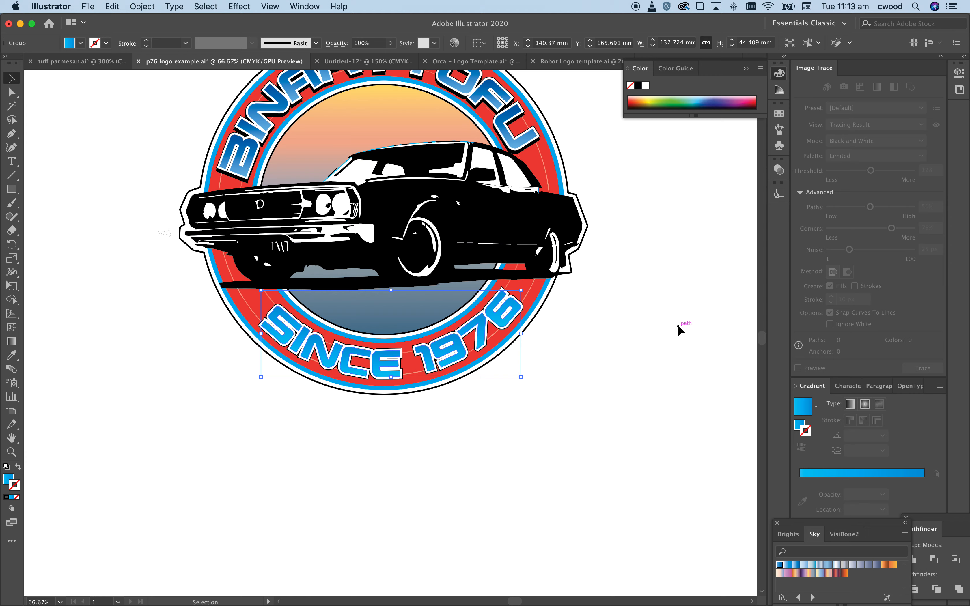
Examine the layered outlines of the "SINCE 1976" letters up close and compare them with the "BINARYTOFU" lettering
key(super+equal)
key(super+equal)
key(super+equal)
key(super+equal)
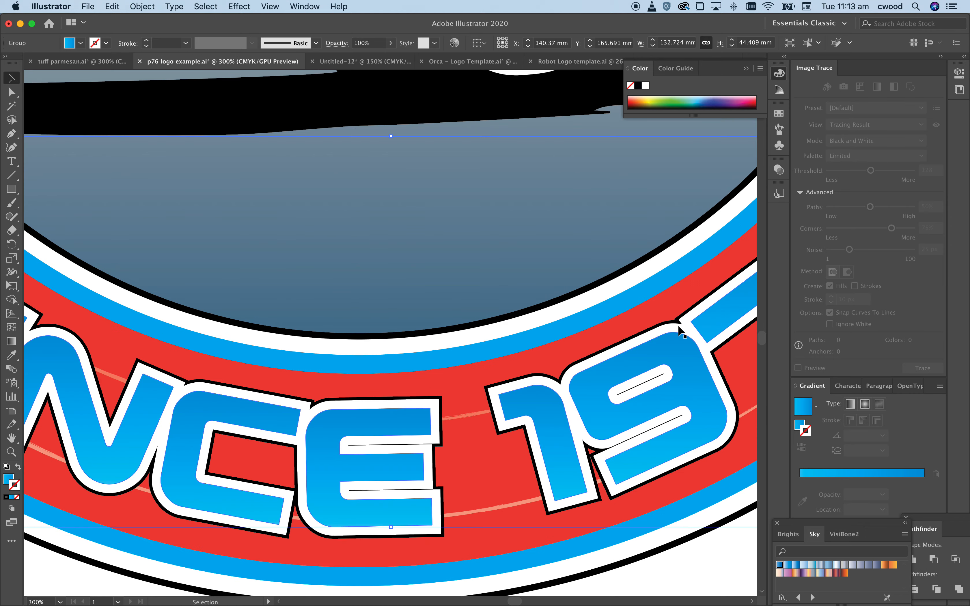
scroll(450, 401, down, 4)
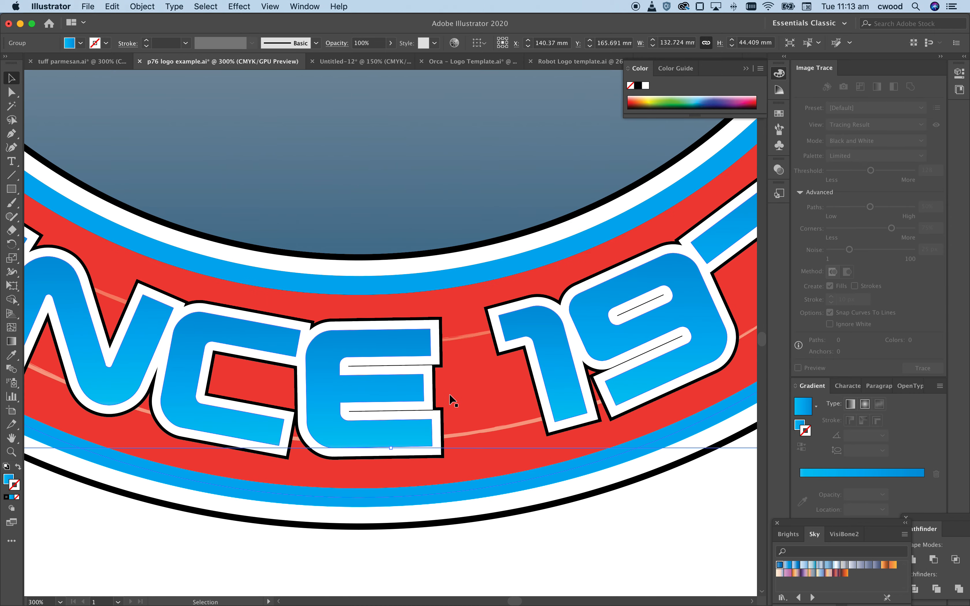
scroll(450, 401, down, 2)
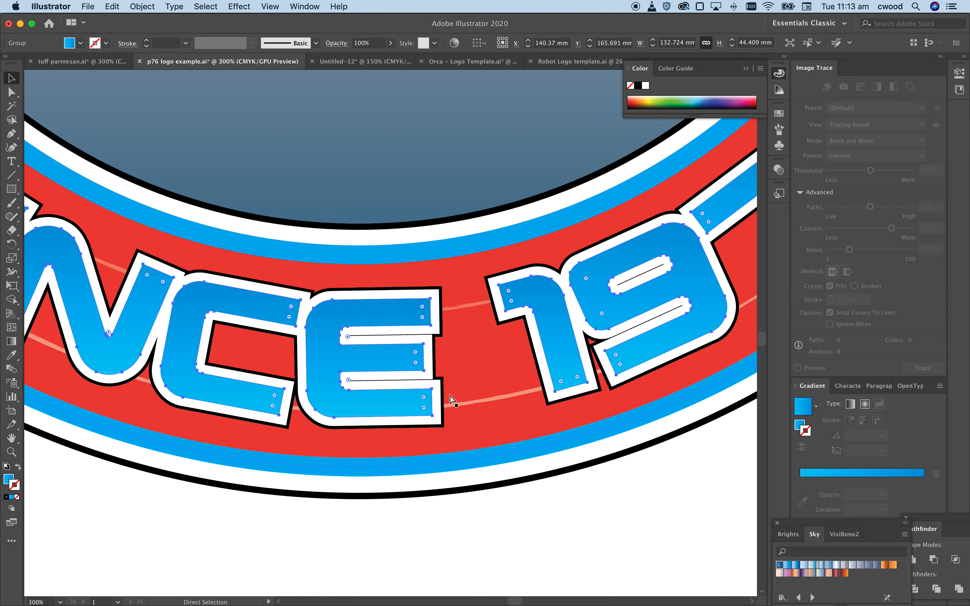
key(super+minus)
key(super+minus)
key(super+minus)
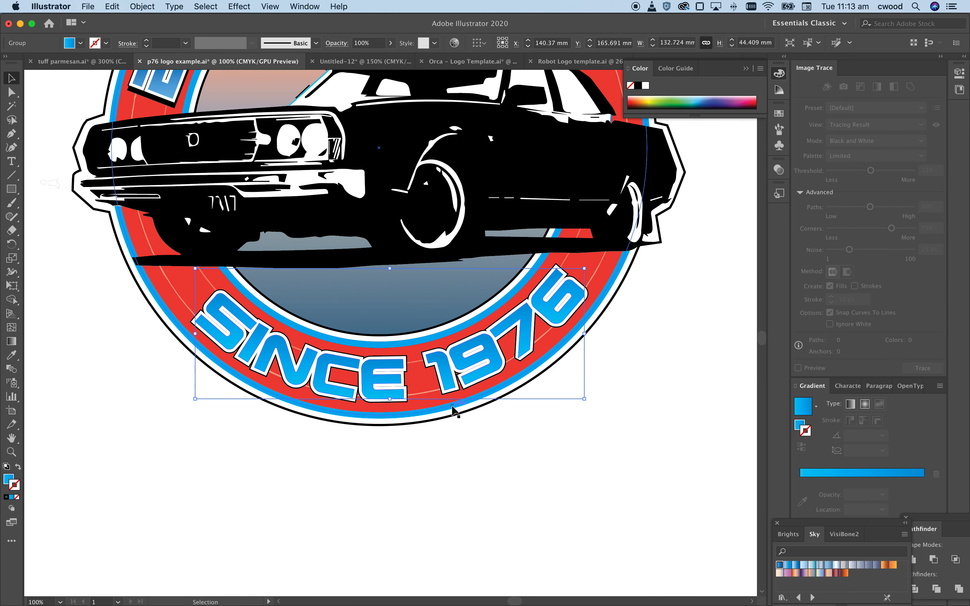
click(381, 550)
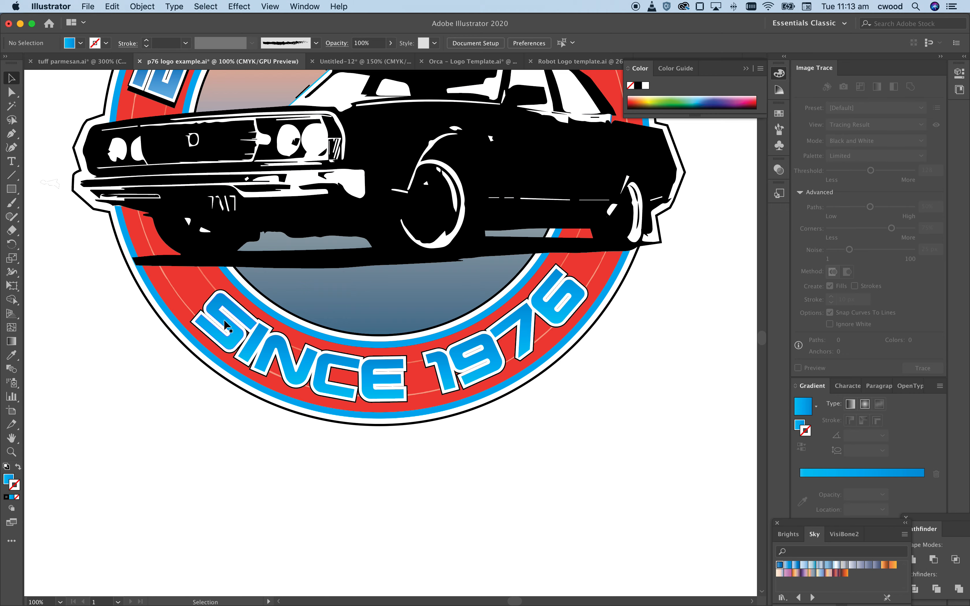
scroll(247, 341, up, 5)
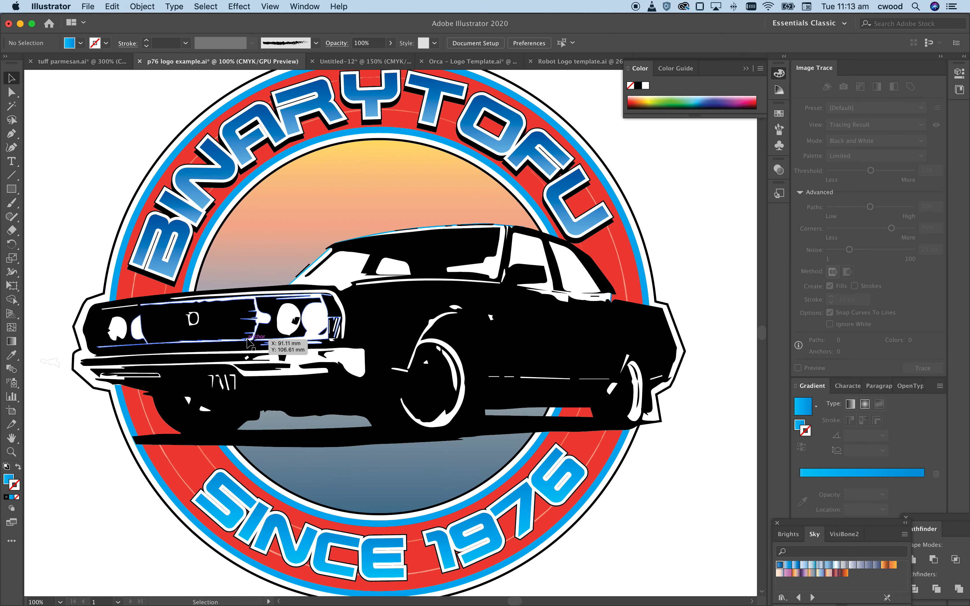
scroll(247, 341, down, 2)
scroll(246, 342, down, 2)
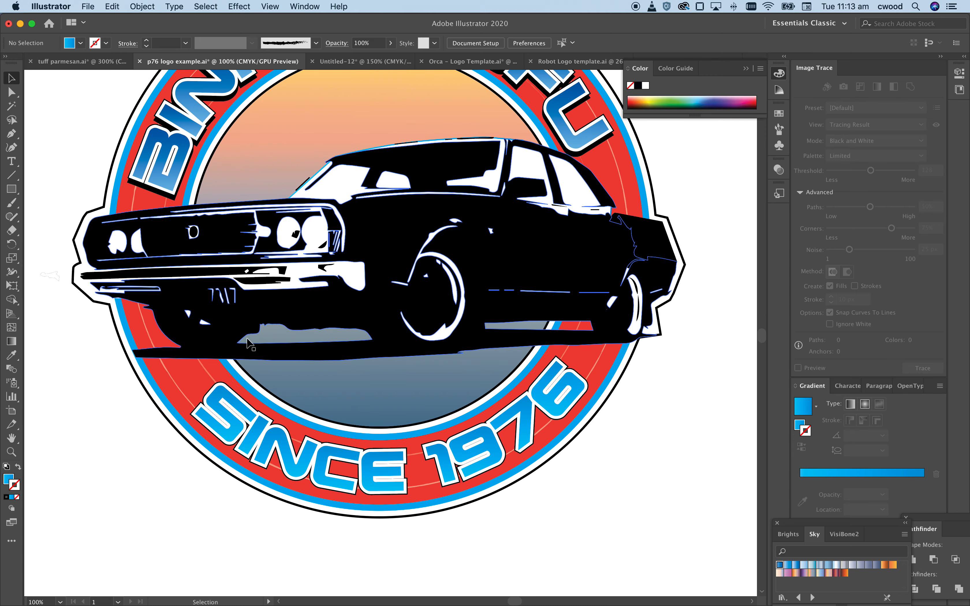
Move the blue "SINCE 1976" letters and the plain white lettering behind them 100 mm to the right
key(super+equal)
key(super+equal)
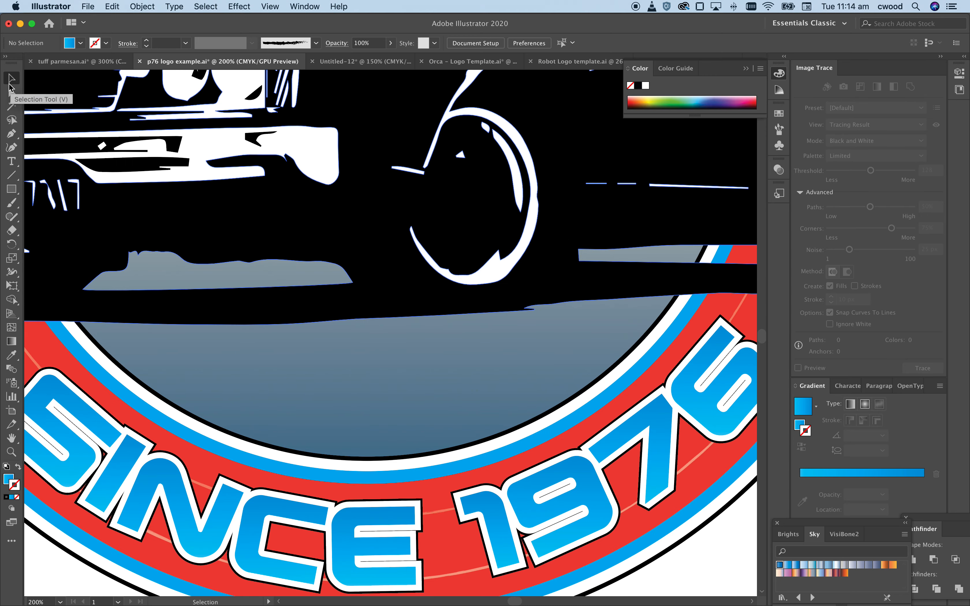
click(111, 475)
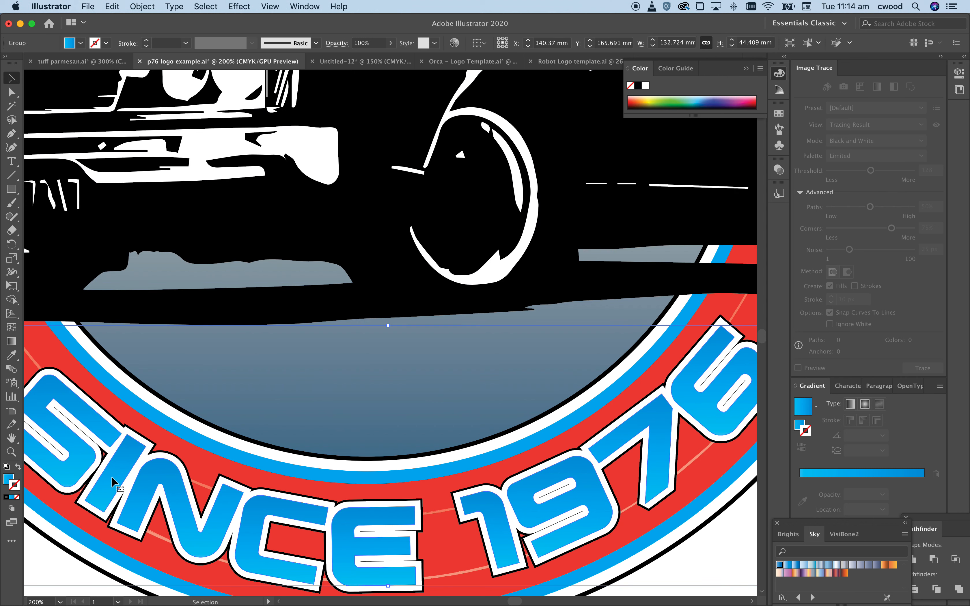
key(shift+Right)
click(148, 476)
key(shift+Right)
Duplicate the black-stroked white "SINCE 1976" lettering in place at the front and fill the copy with black
click(154, 491)
click(155, 492)
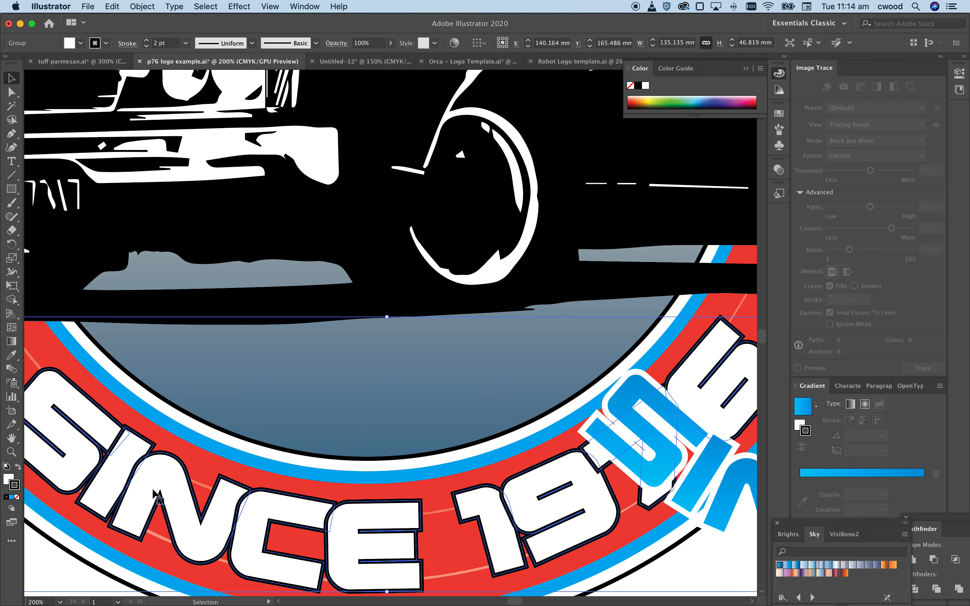
key(a)
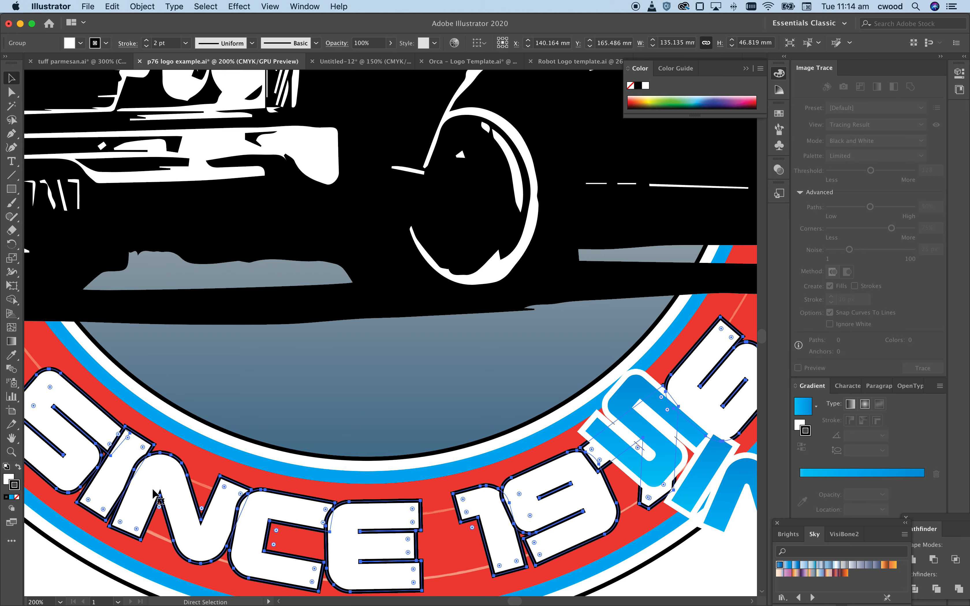
key(super+shift+bracketright)
key(v)
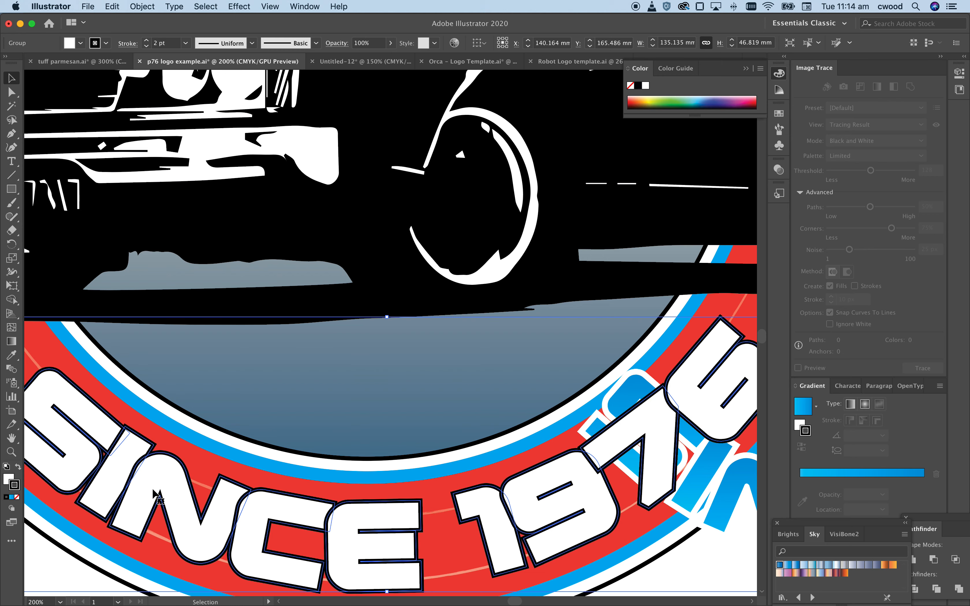
click(8, 478)
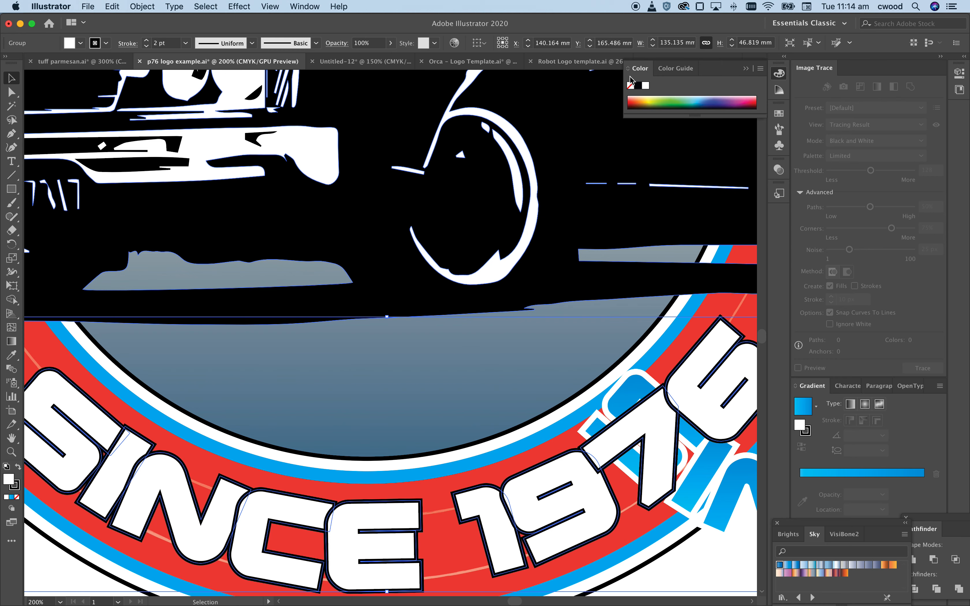
click(639, 86)
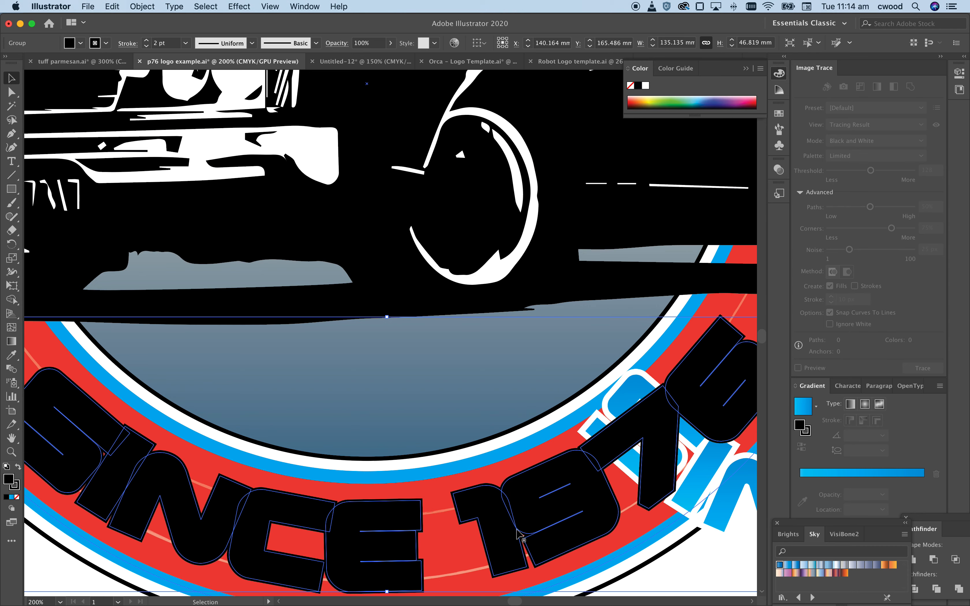
Offset the black lettering copy about 0.78 mm right and 0.66 mm down, and send it behind the black-stroked white lettering
drag(486, 518, 490, 520)
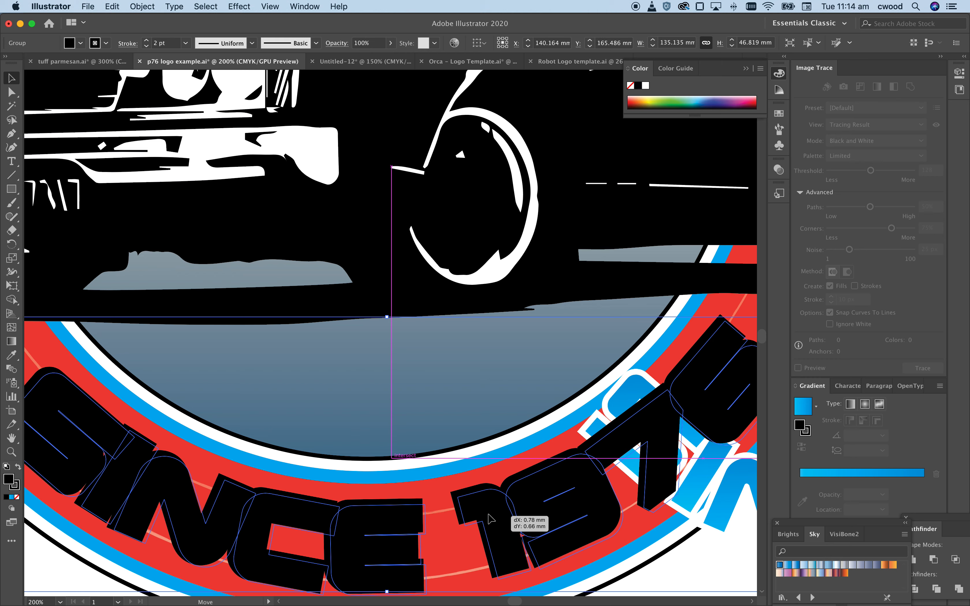
drag(488, 515, 489, 515)
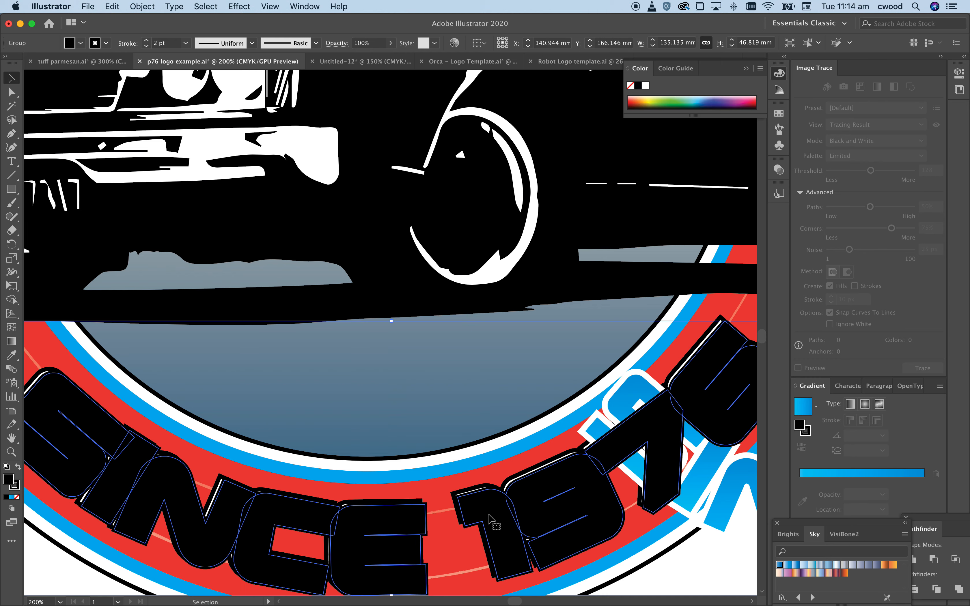
key(a)
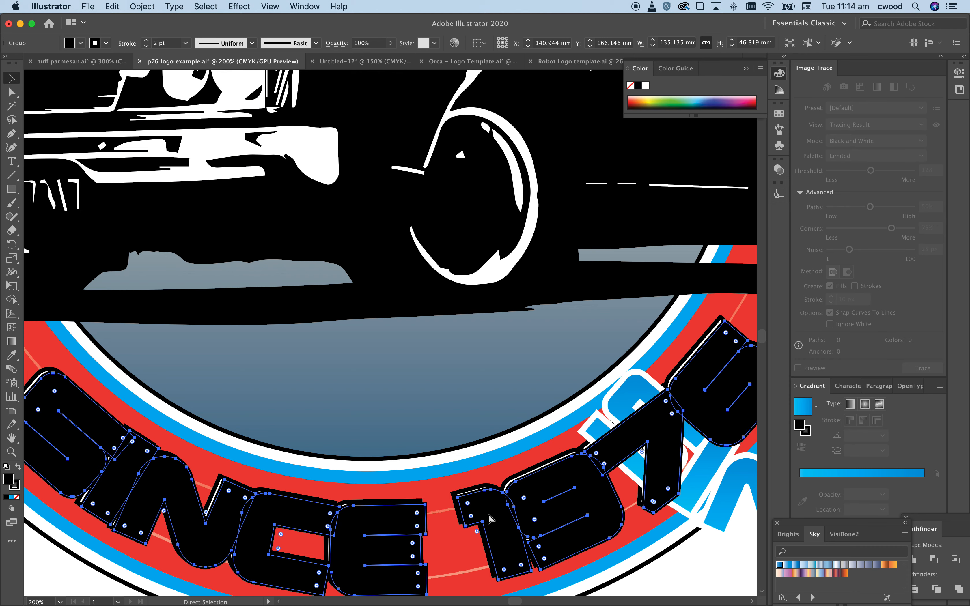
key(super+bracketleft)
key(super+bracketleft)
key(super+bracketleft)
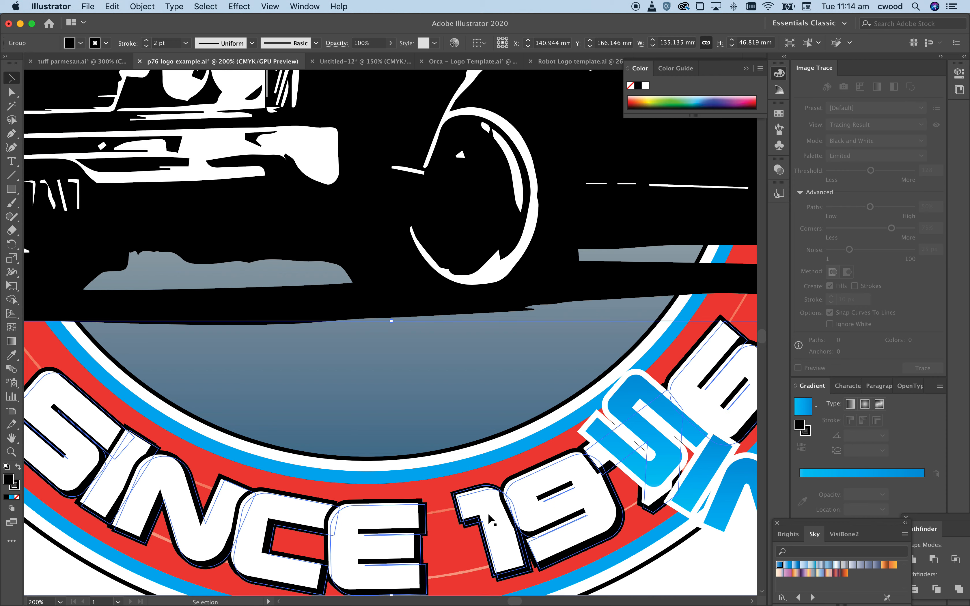
key(v)
Move the blue letters and the plain white lettering 100 mm to the left, back onto the ring
click(692, 568)
click(666, 482)
key(shift+Left)
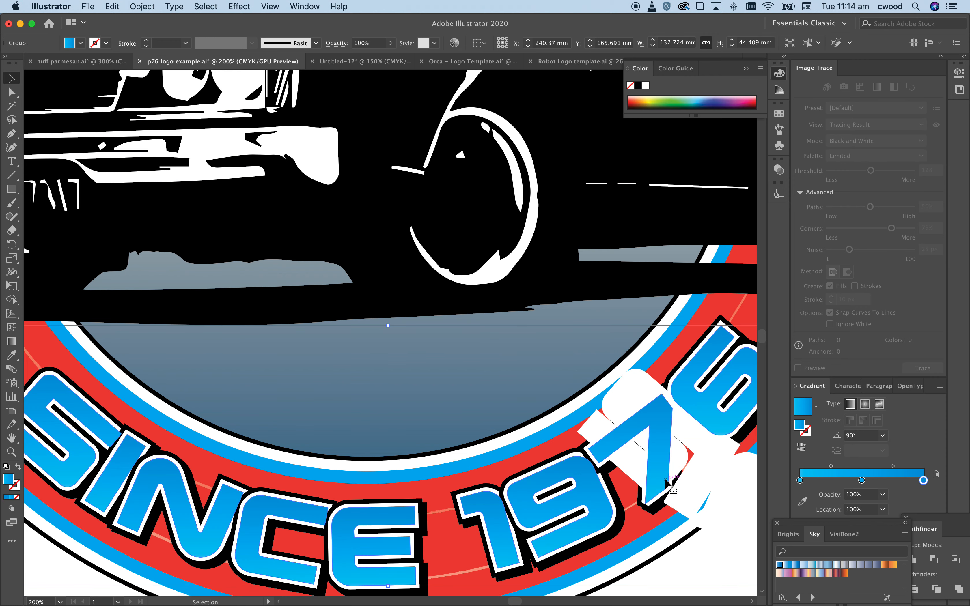
click(722, 481)
key(shift+Left)
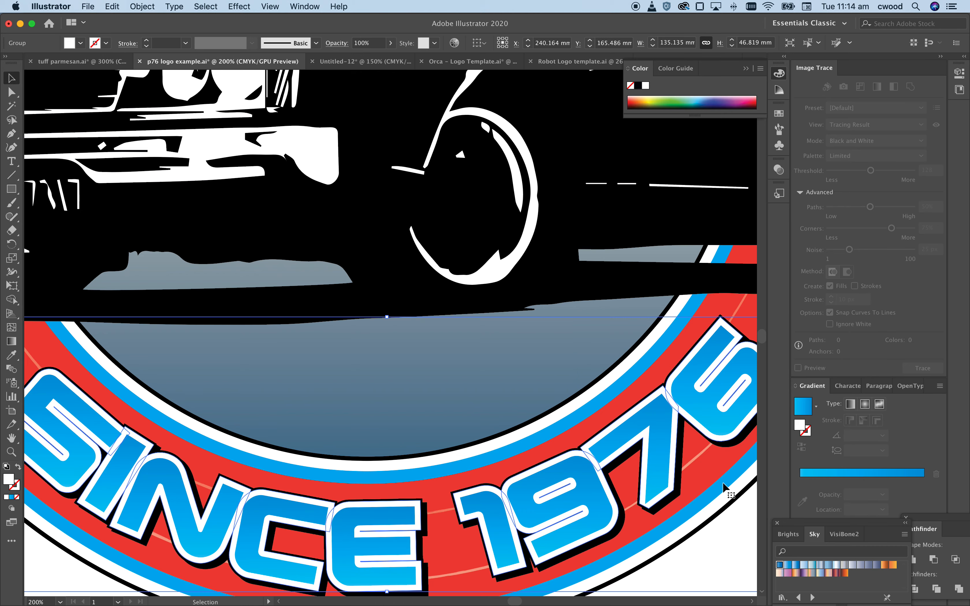
Undo and redo the plain white lettering's move repeatedly to compare the letters with and without that layer
key(super+z)
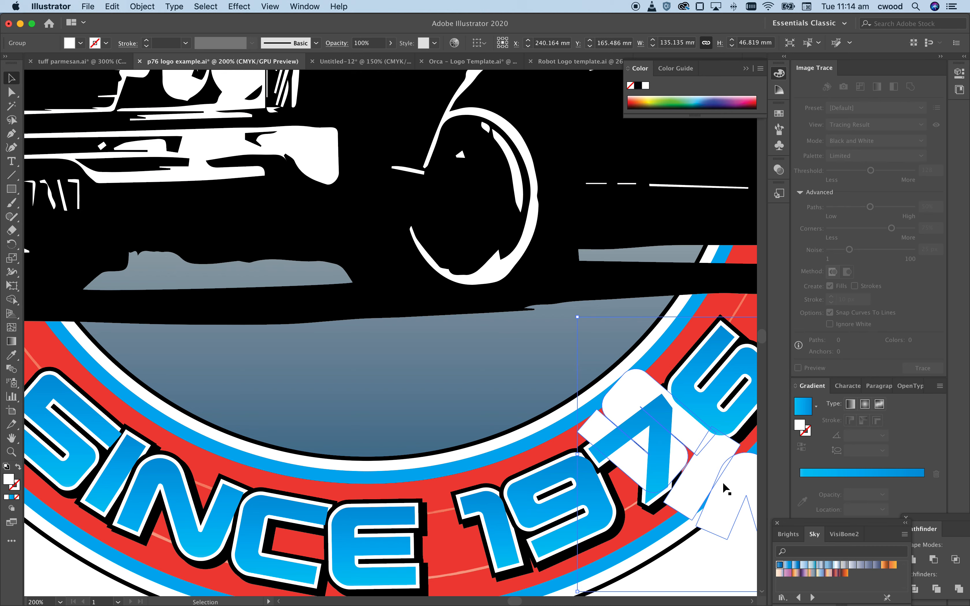
key(super+shift+z)
key(super+z)
key(super+shift+z)
key(super+z)
key(super+shift+z)
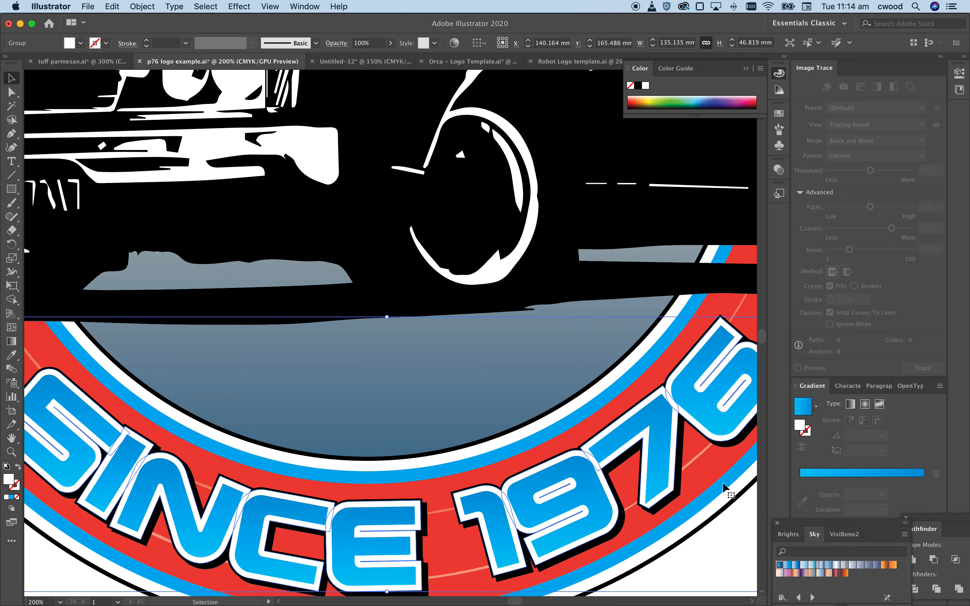
key(super+z)
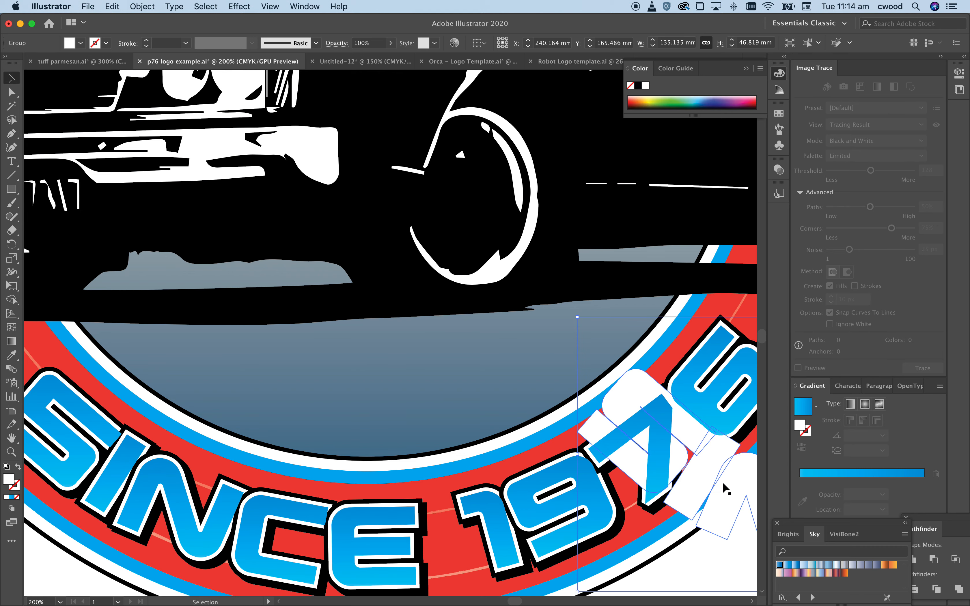
key(super+shift+z)
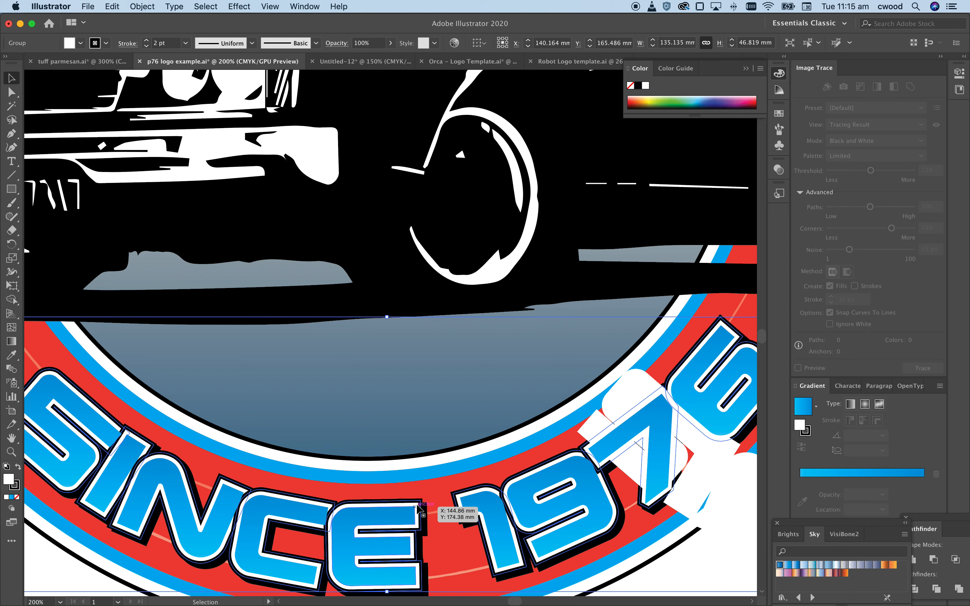
Select the black-stroked white "SINCE 1976" lettering and set its stroke weight to 3 pt
click(419, 509)
click(415, 512)
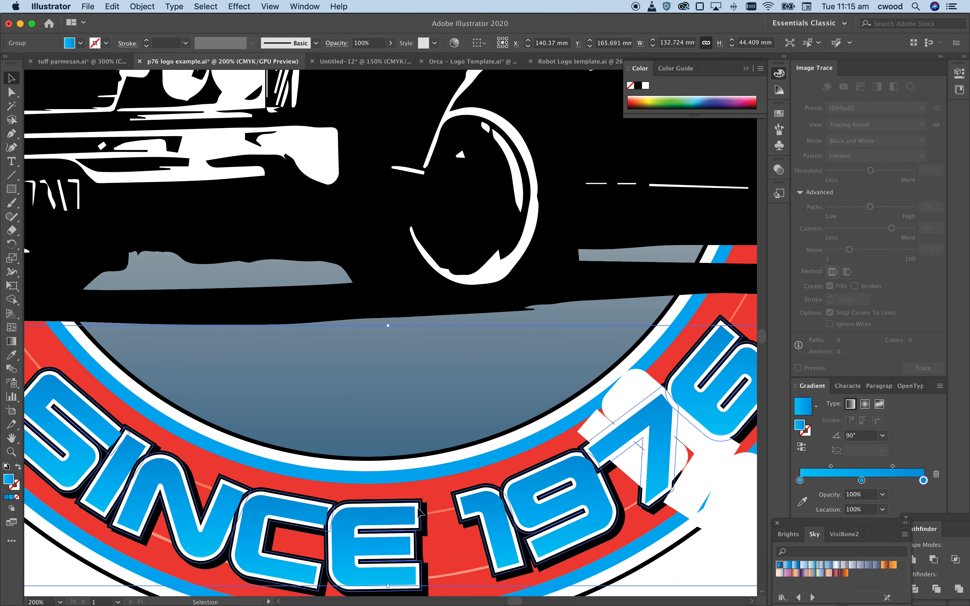
click(17, 487)
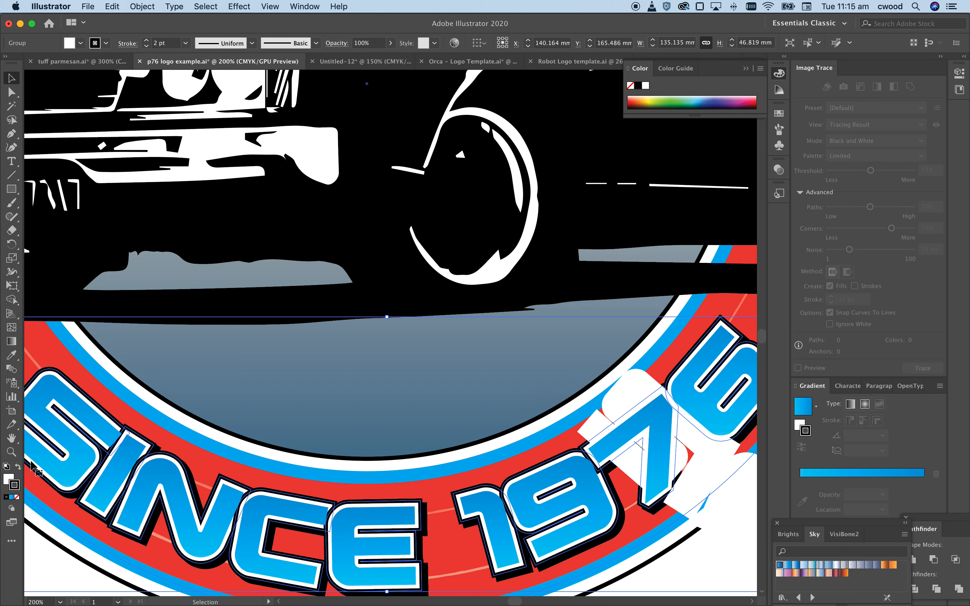
click(147, 39)
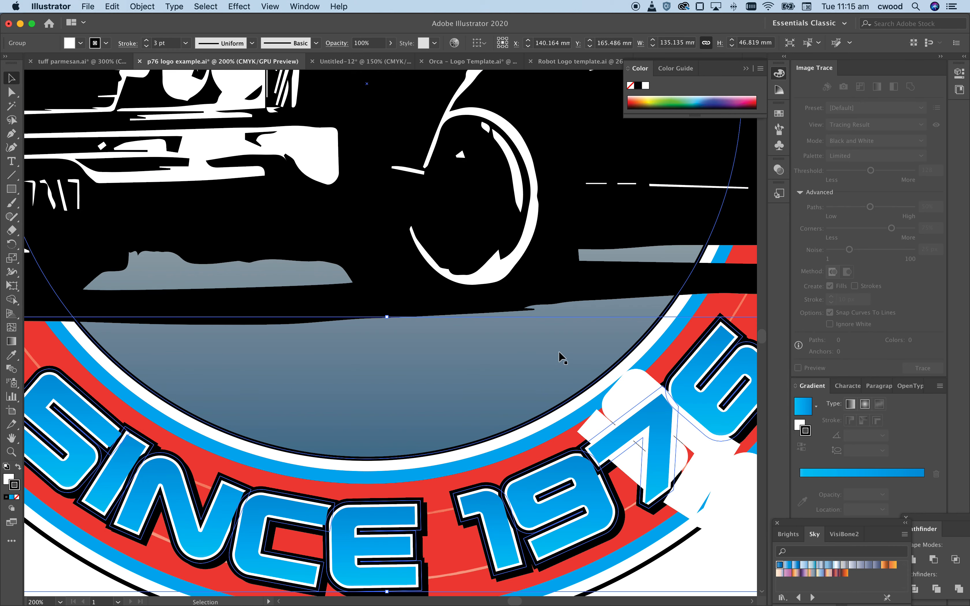
Move the plain white lettering 100 mm to the left so it sits behind the blue letters, and deselect it
click(623, 390)
key(shift+Left)
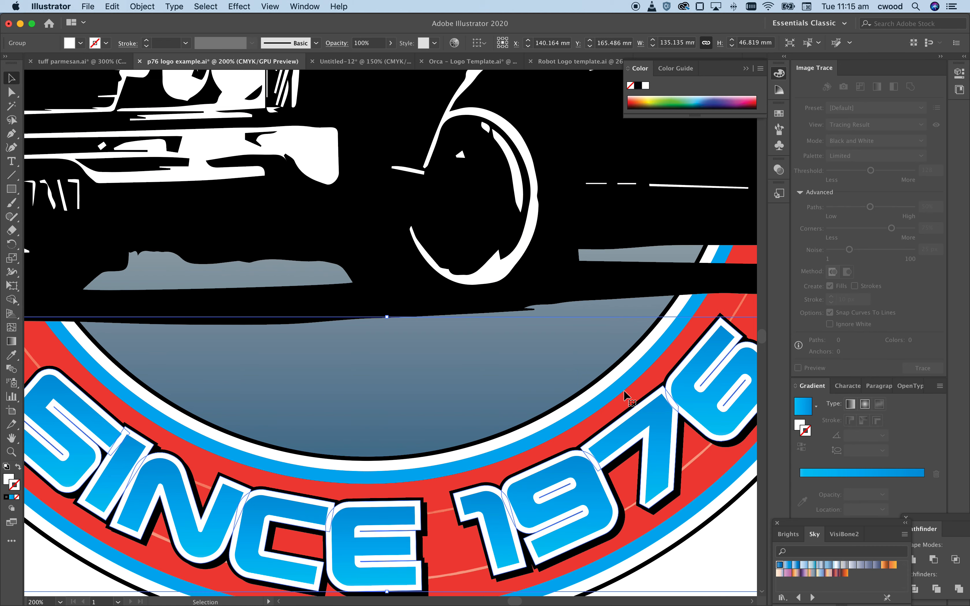
click(719, 548)
scroll(638, 501, down, 5)
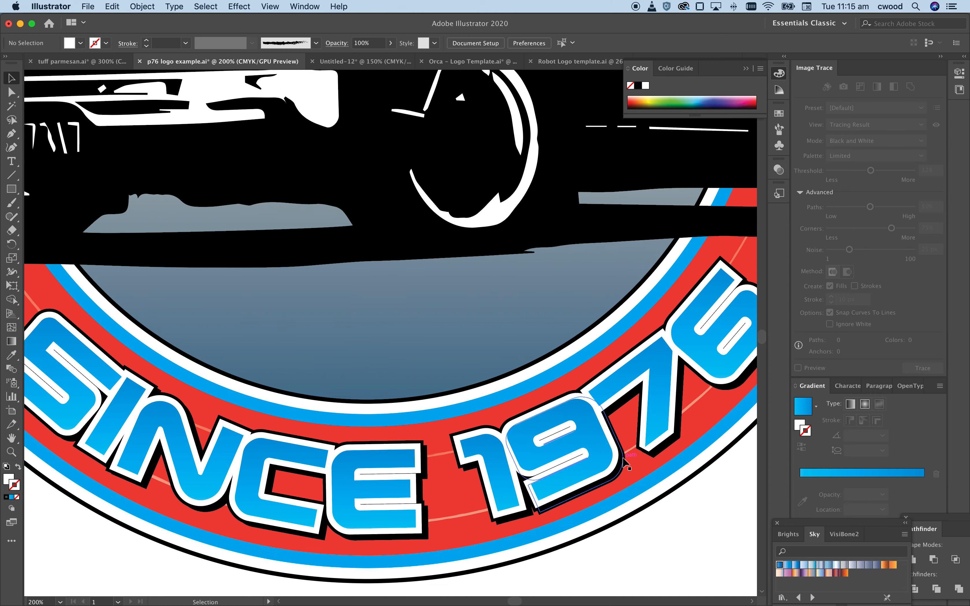
Shift the black drop-shadow "SINCE 1976" lettering slightly further down and right behind the letters, and deselect it
scroll(625, 463, down, 1)
key(super+minus)
key(super+minus)
key(super+minus)
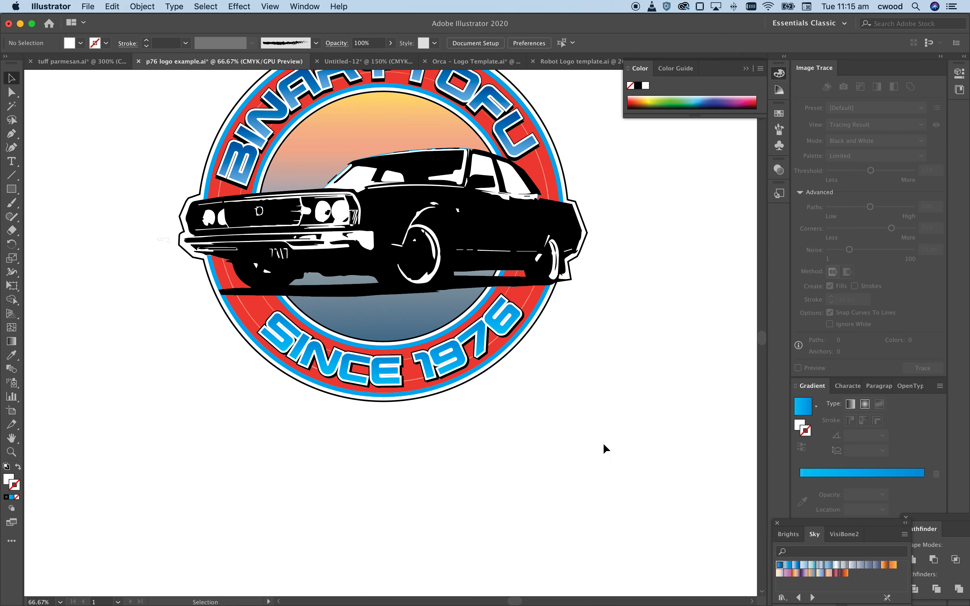
key(super+equal)
key(super+equal)
key(super+equal)
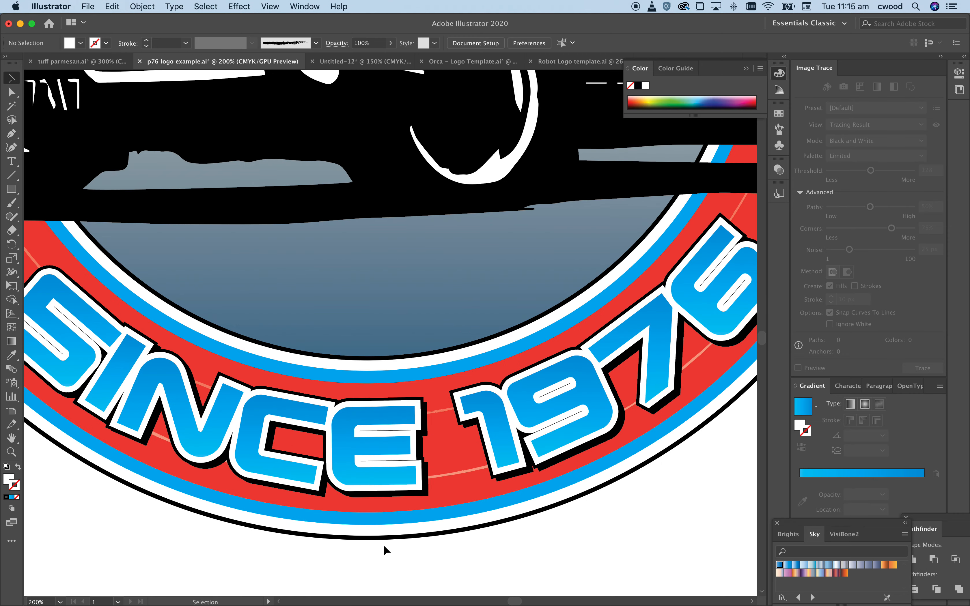
click(428, 496)
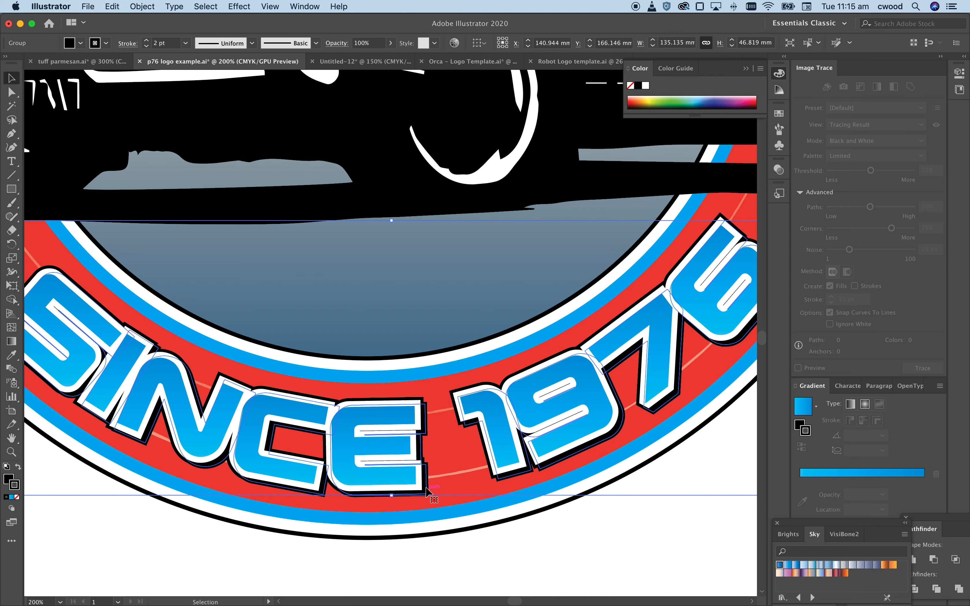
drag(428, 488, 429, 488)
click(499, 548)
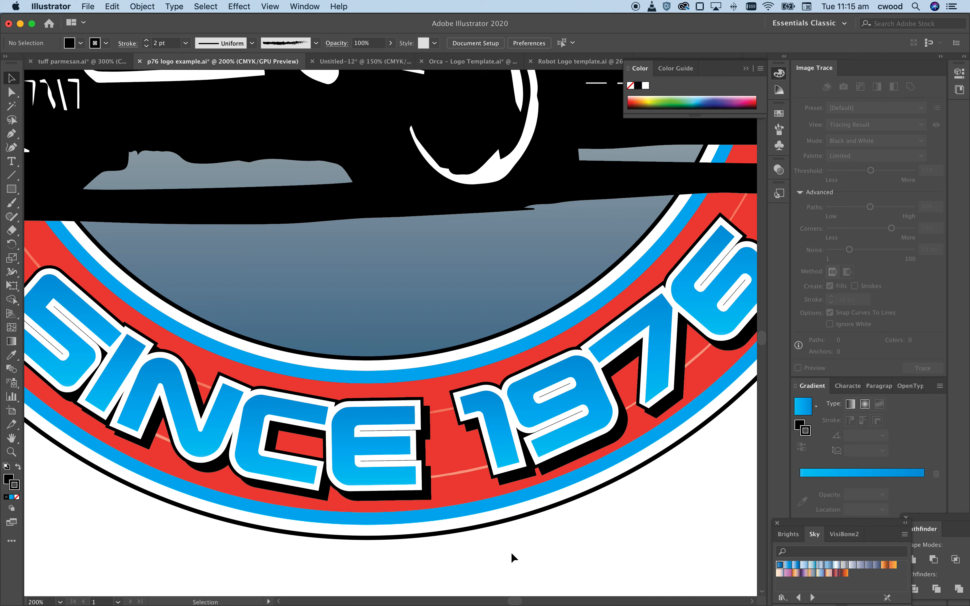
Move the black car artwork to the right off the badge and bring it back to its original position
key(super+minus)
key(super+minus)
key(super+minus)
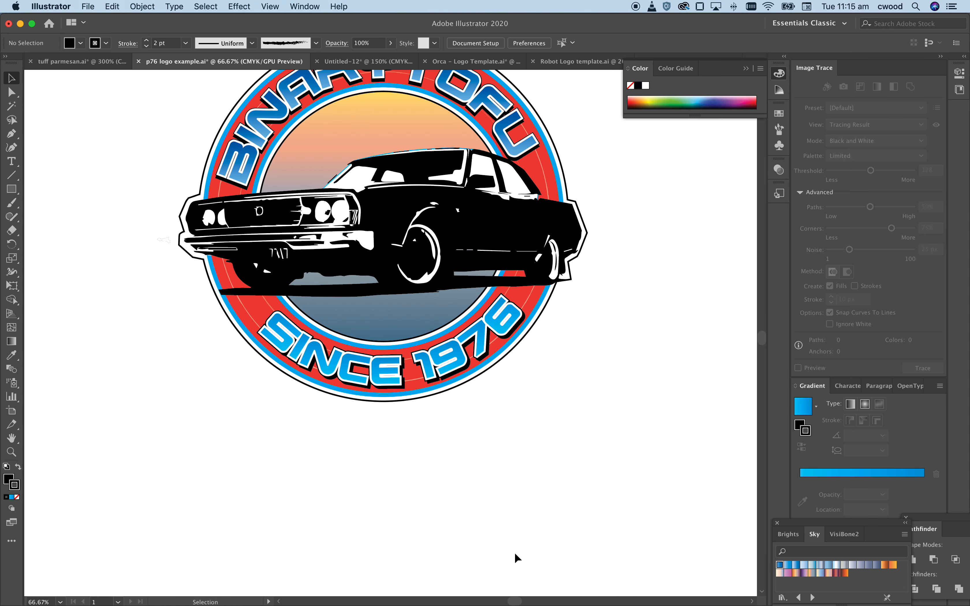
scroll(518, 517, up, 5)
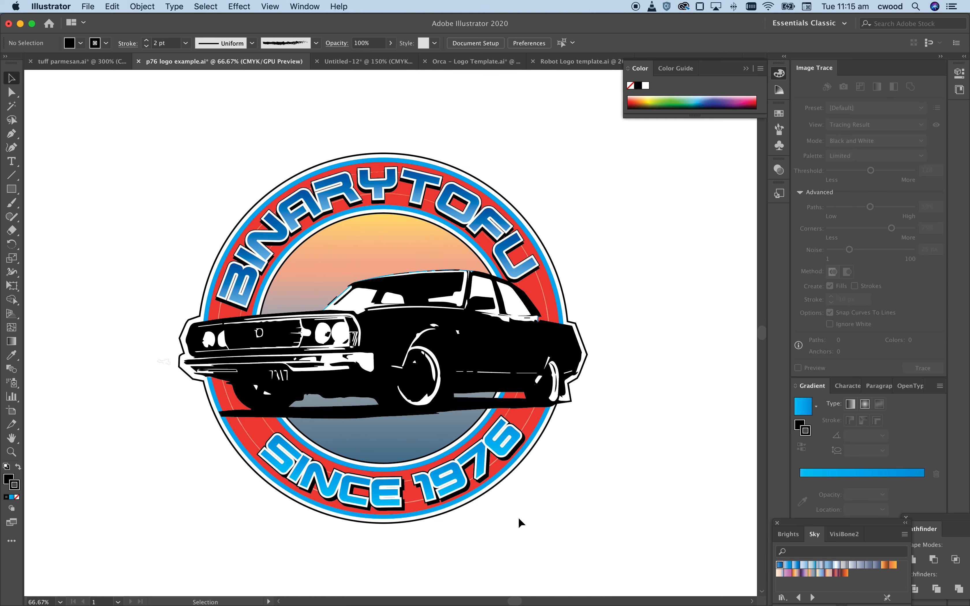
click(496, 338)
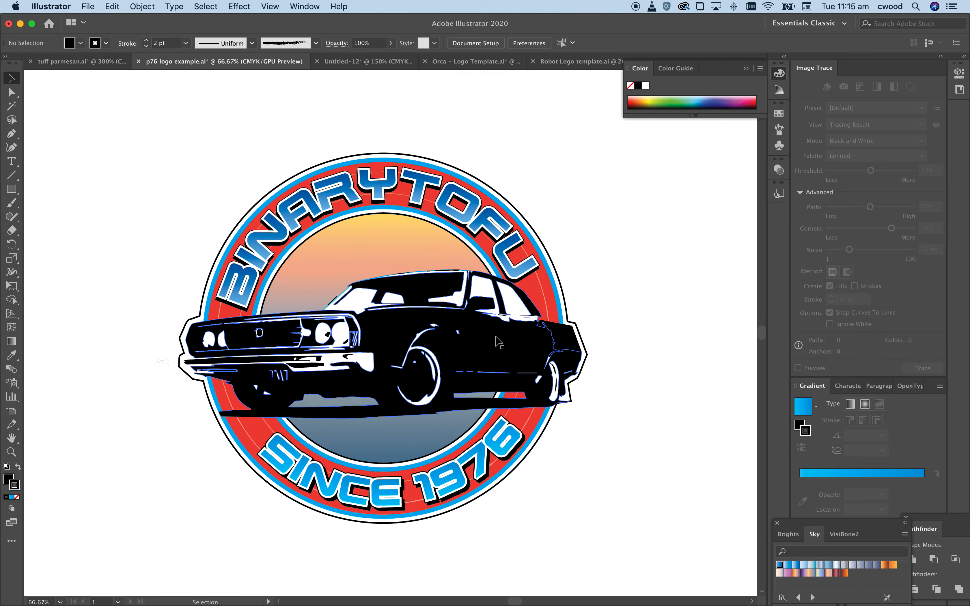
key(shift+Right)
key(shift+Right)
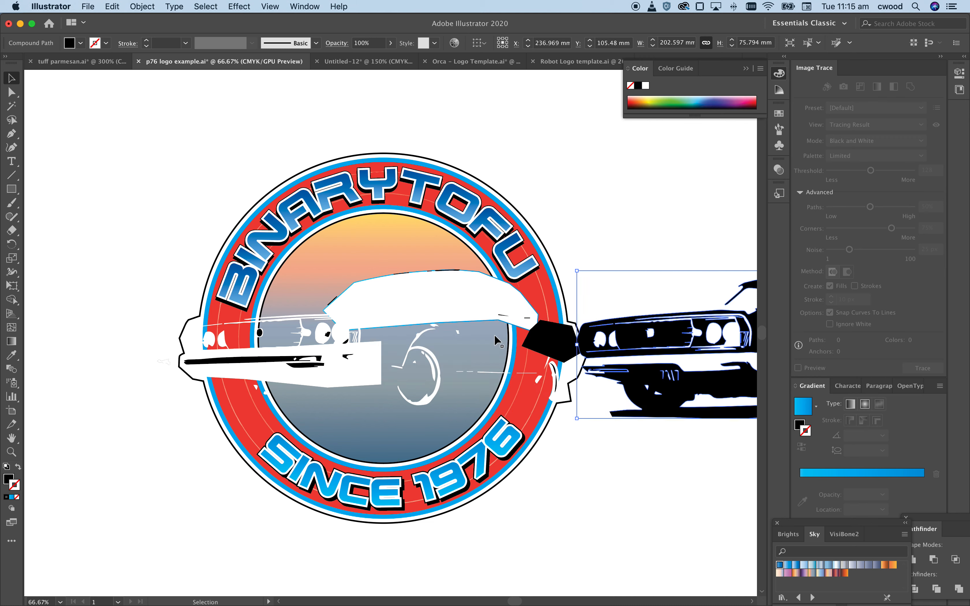
key(shift+Left)
key(shift+Left)
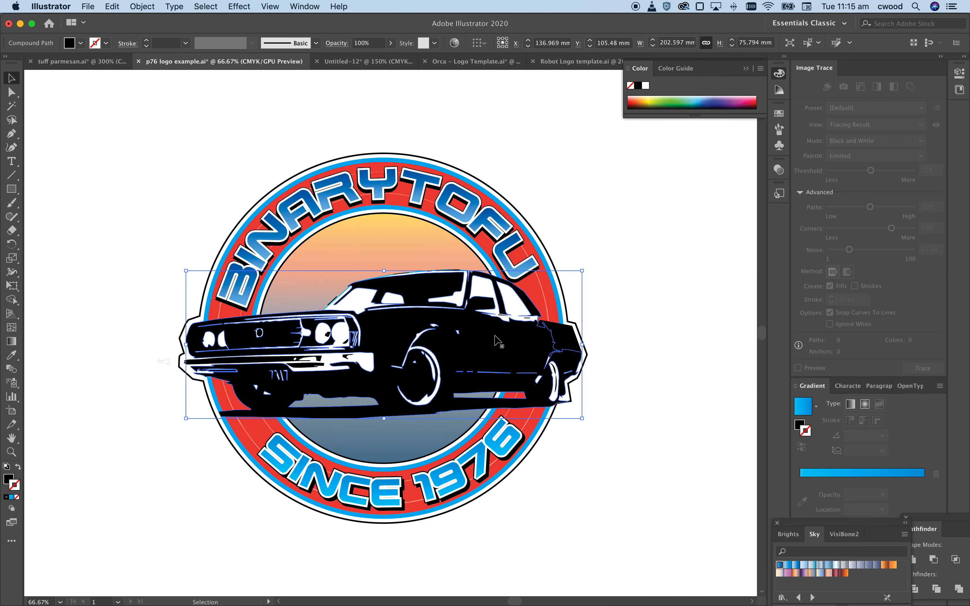
Move the black car artwork 300 mm to the right, clear of the badge
key(super+minus)
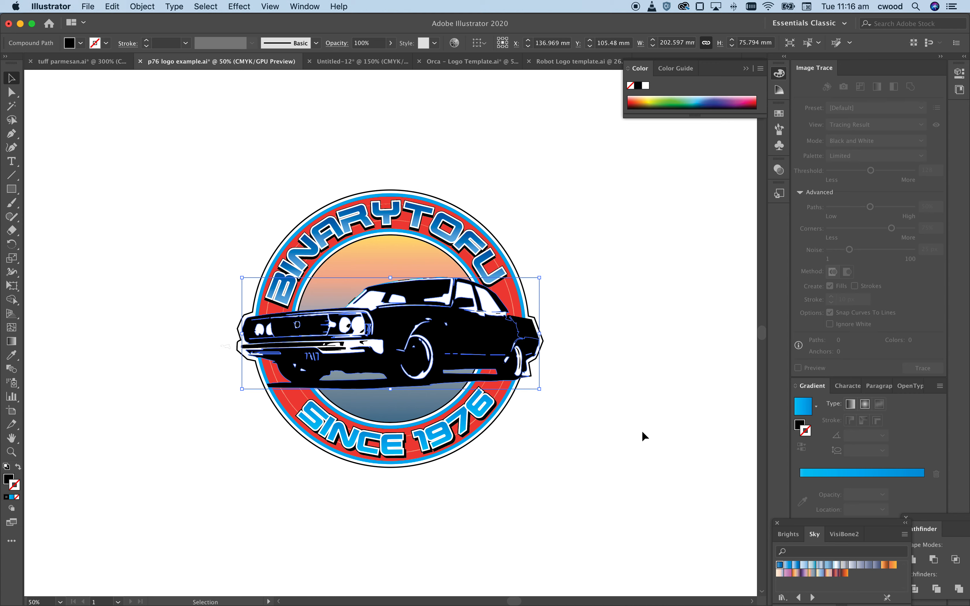
click(627, 426)
click(453, 337)
key(shift+Right)
key(shift+Right)
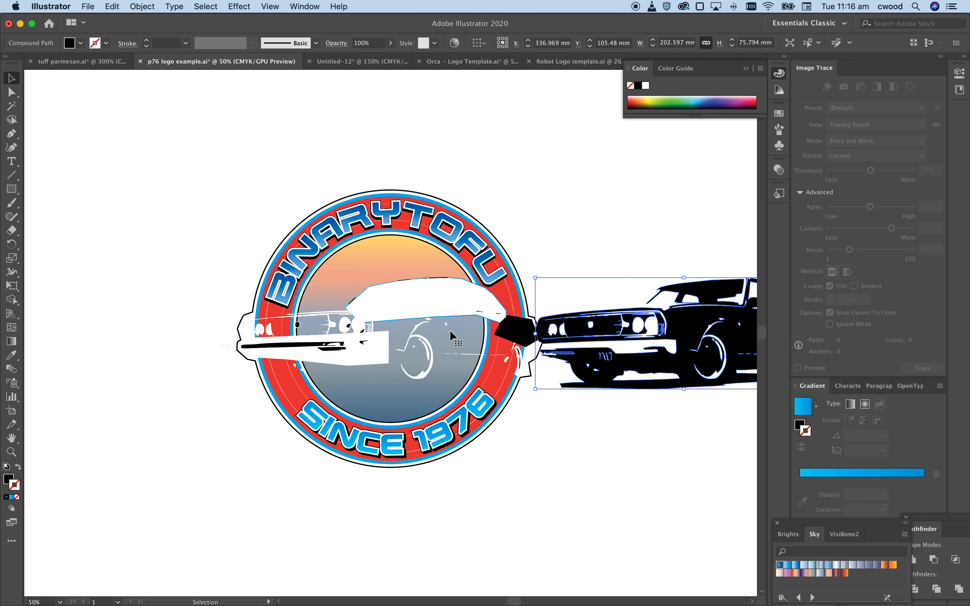
key(shift+Right)
Move the pink and grey patterned circle straight down, clear of the detached black car
scroll(450, 330, right, 5)
scroll(450, 330, right, 7)
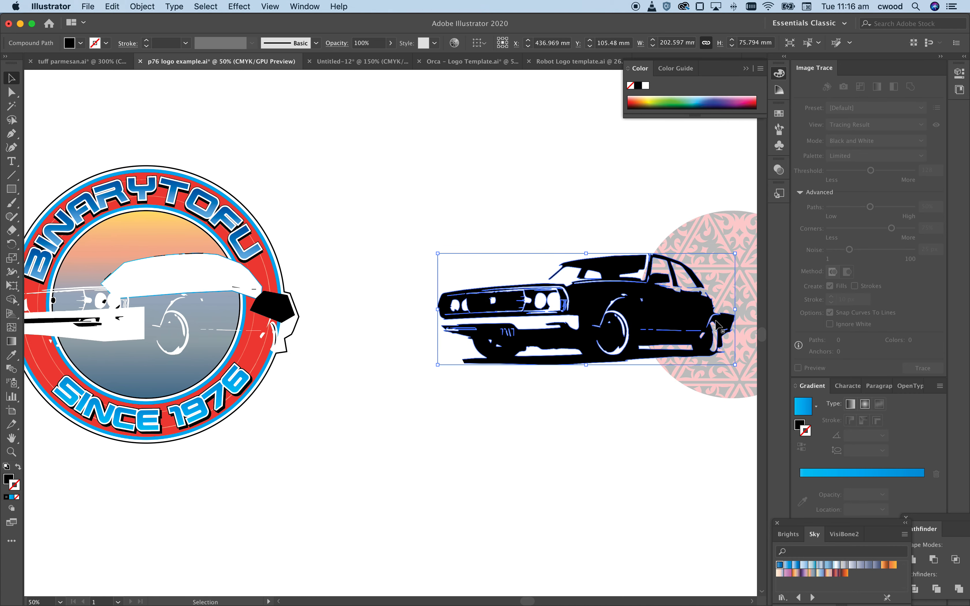
click(714, 380)
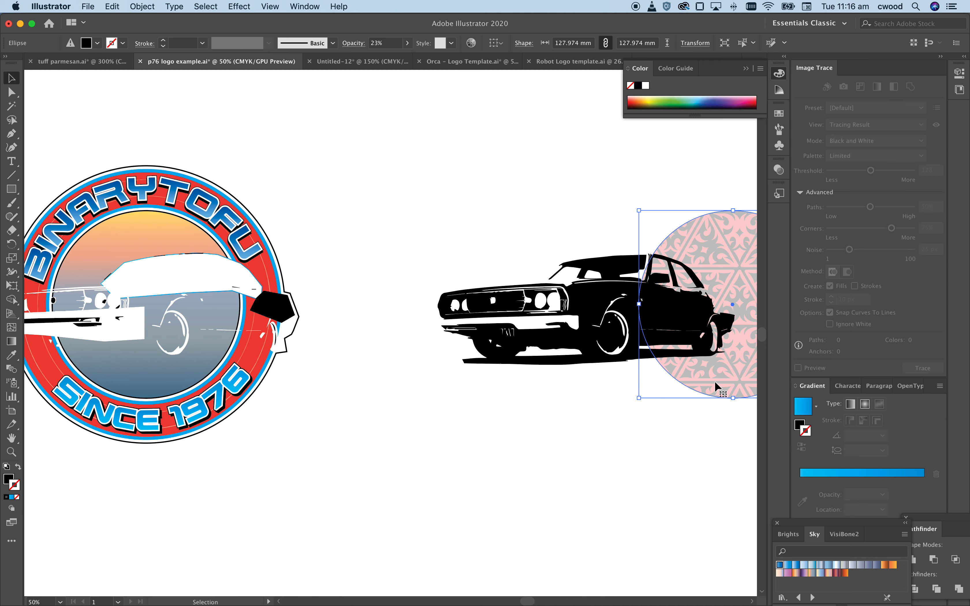
key(shift+Down)
key(shift+Down)
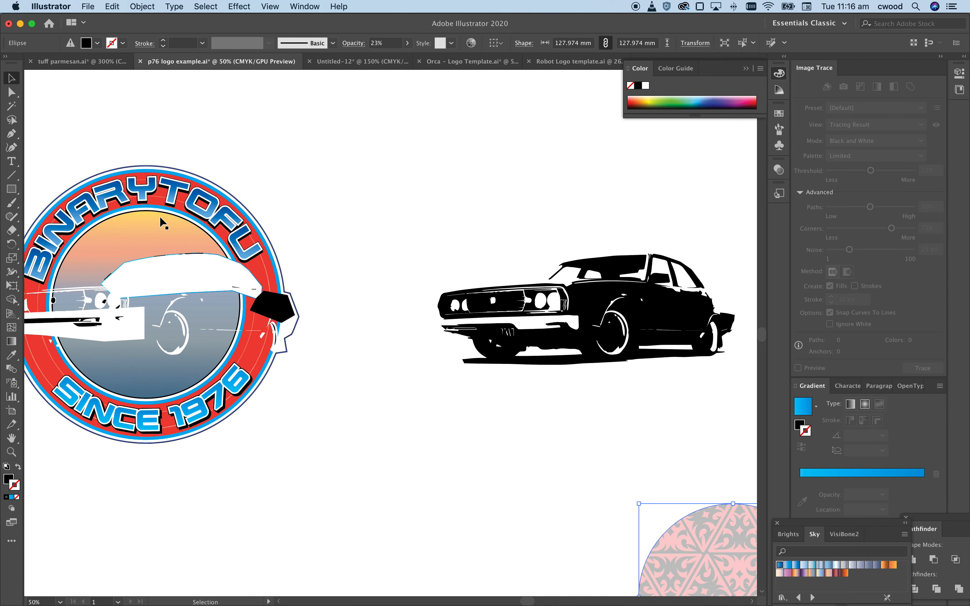
Move the black rear-end piece 300 mm to the right from the badge onto the detached car
click(283, 309)
key(shift+Right)
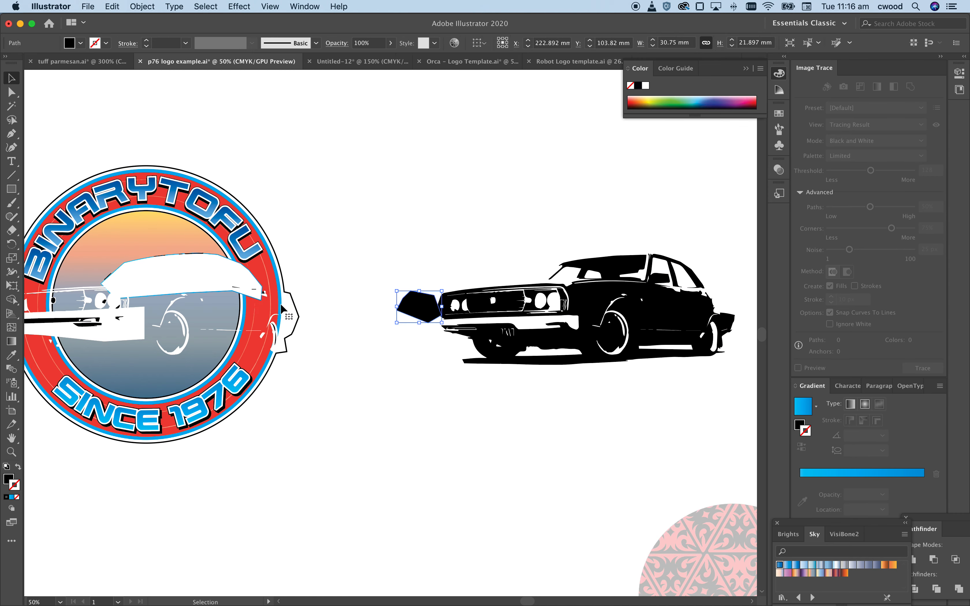
key(shift+Right)
key(shift+Right)
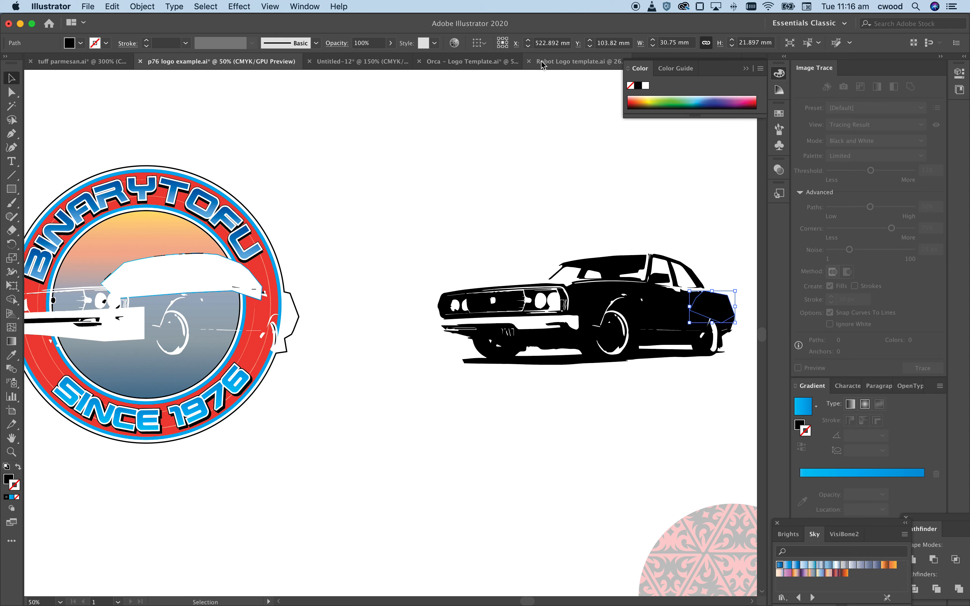
Unite the detached car and its rear-end piece with the Pathfinder, and deselect the result
click(548, 210)
click(698, 319)
shift+click(660, 320)
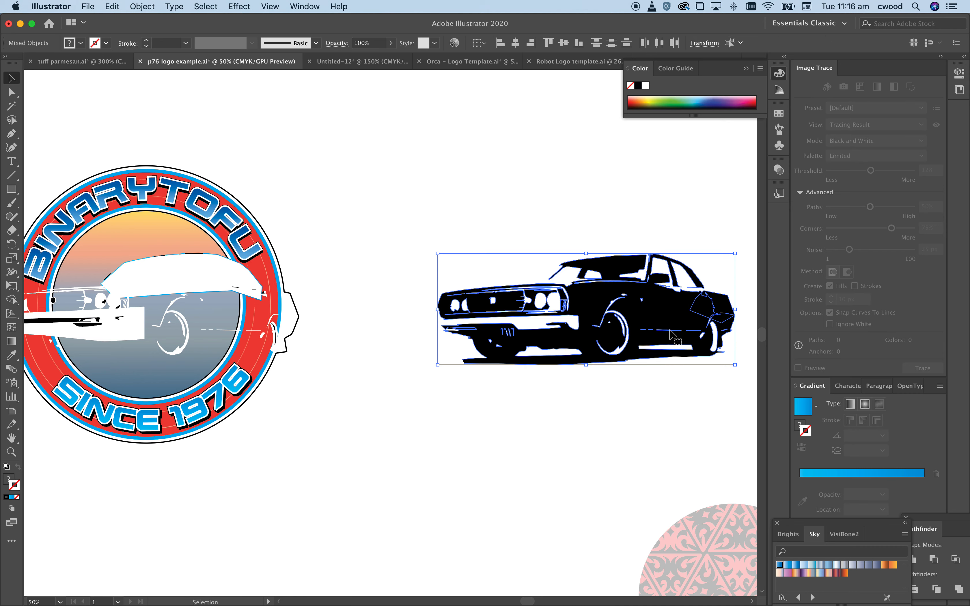
click(315, 7)
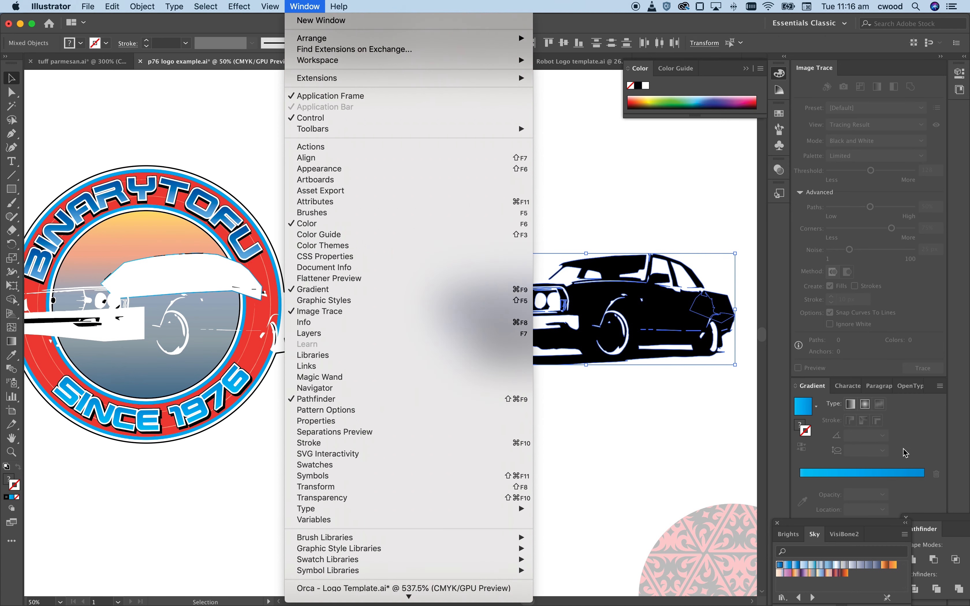
click(960, 525)
drag(949, 526, 489, 395)
click(455, 431)
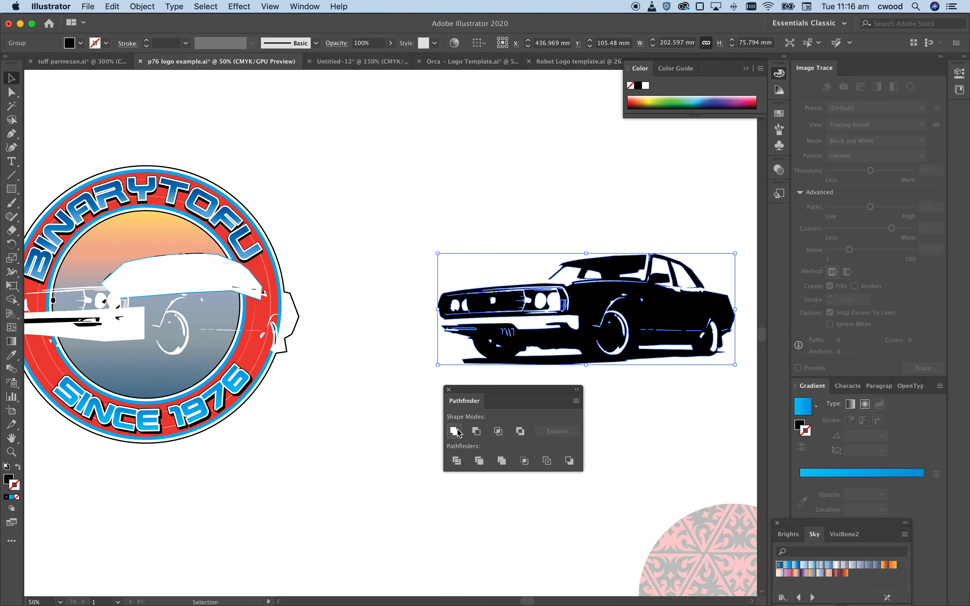
click(130, 5)
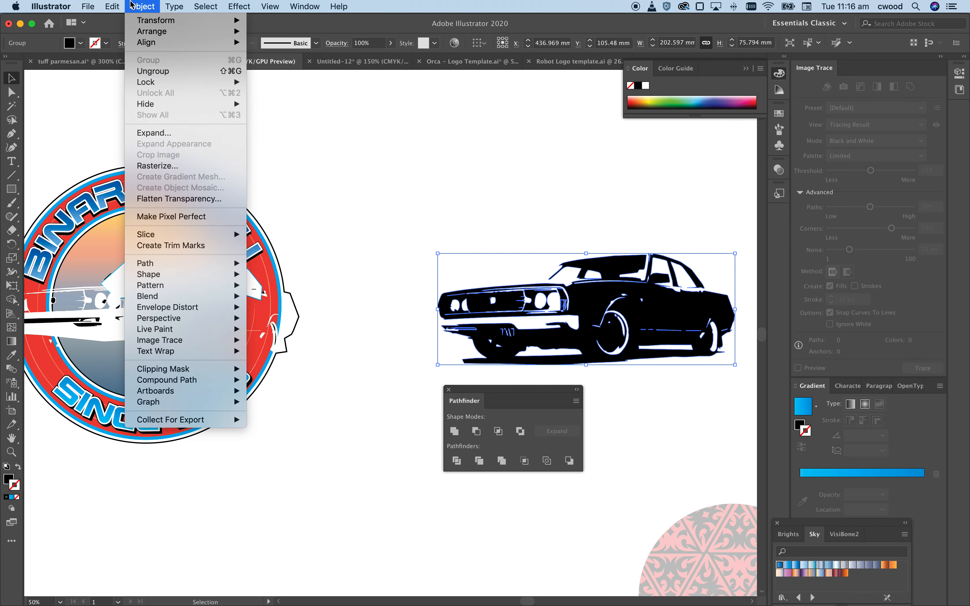
mouse_move(165, 12)
click(473, 235)
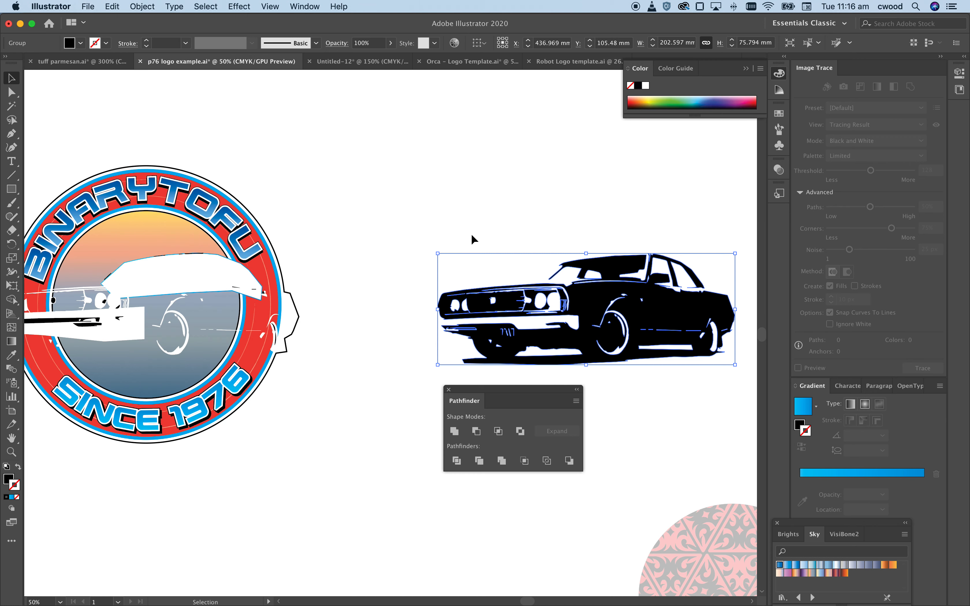
click(467, 226)
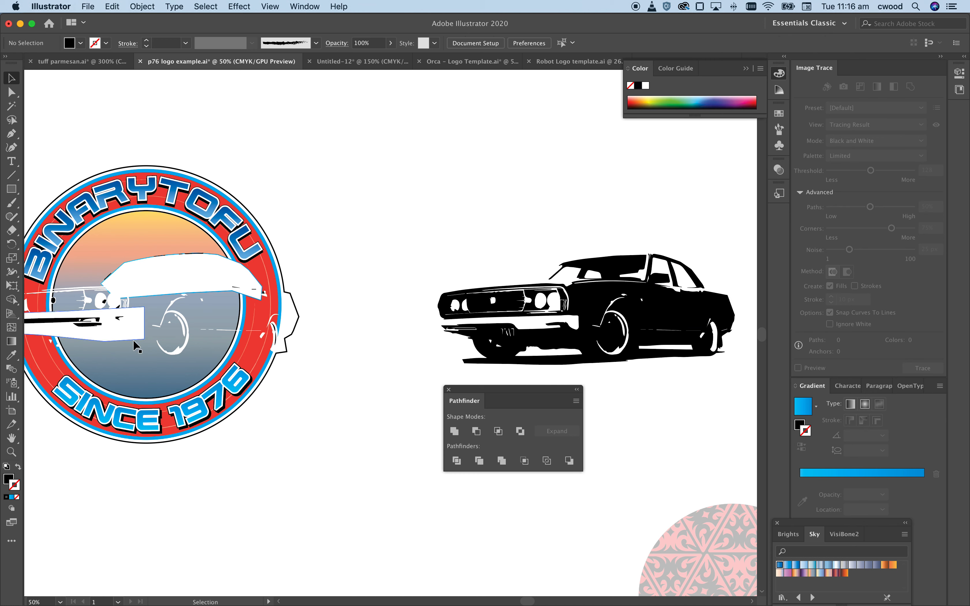
Select the remaining black bumper, headlight, badge and window details and move them right onto the detached car
key(a)
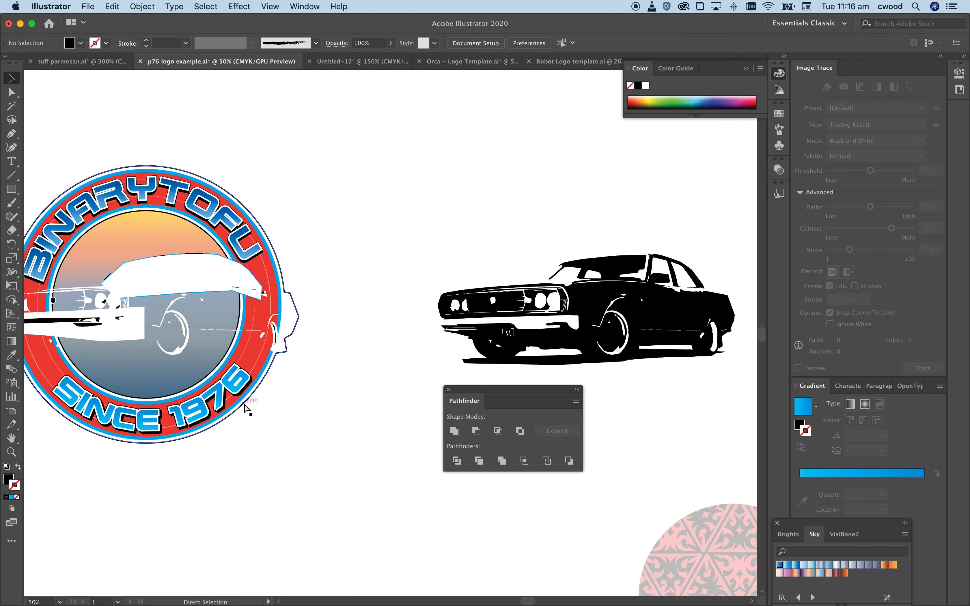
key(v)
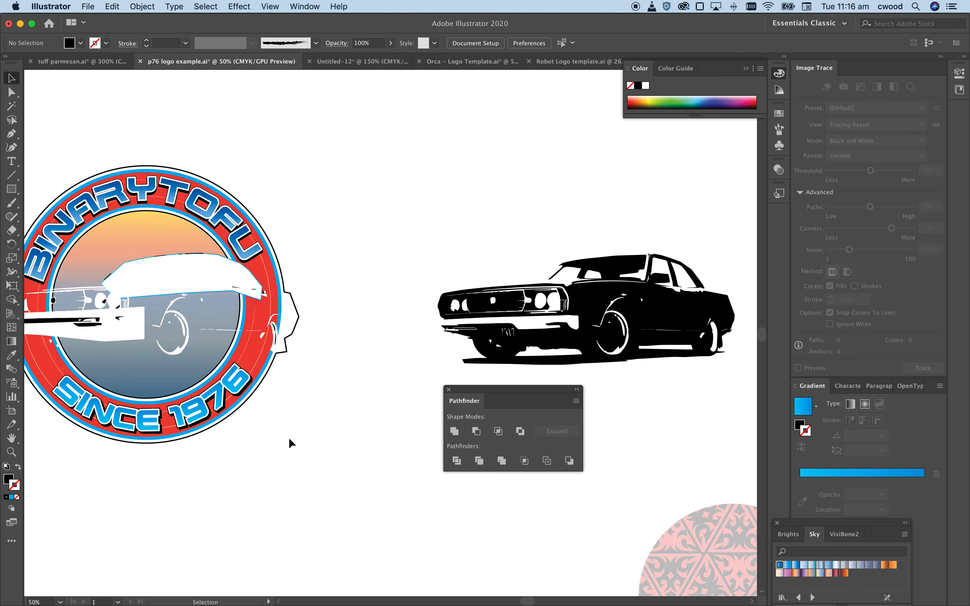
scroll(290, 440, down, 1)
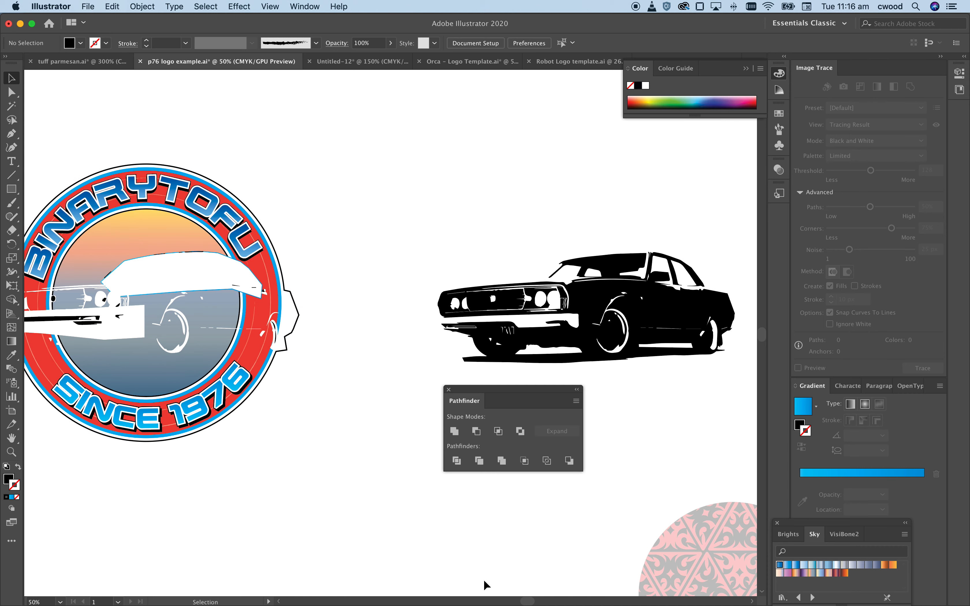
drag(528, 601, 518, 601)
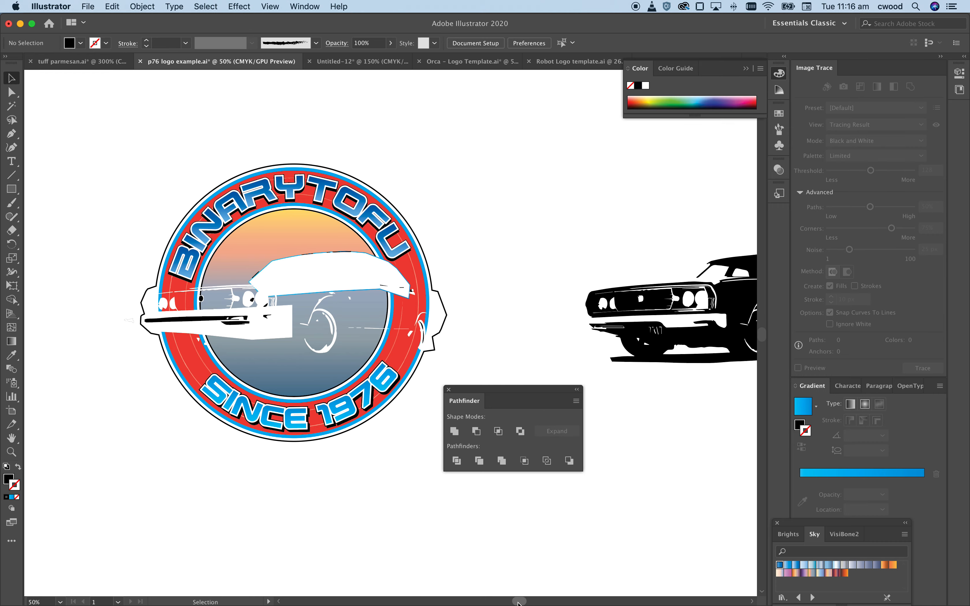
key(super+equal)
key(super+equal)
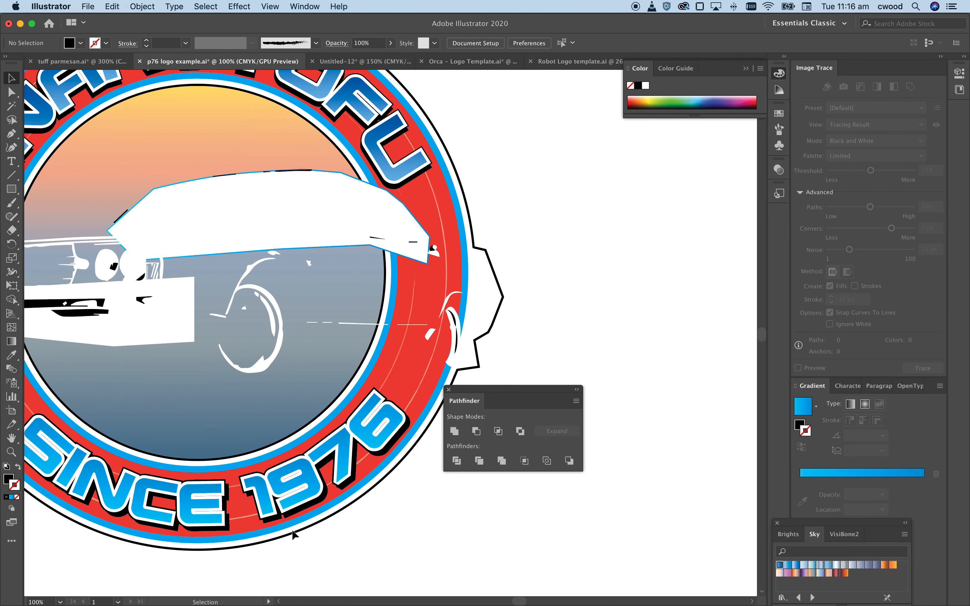
click(136, 301)
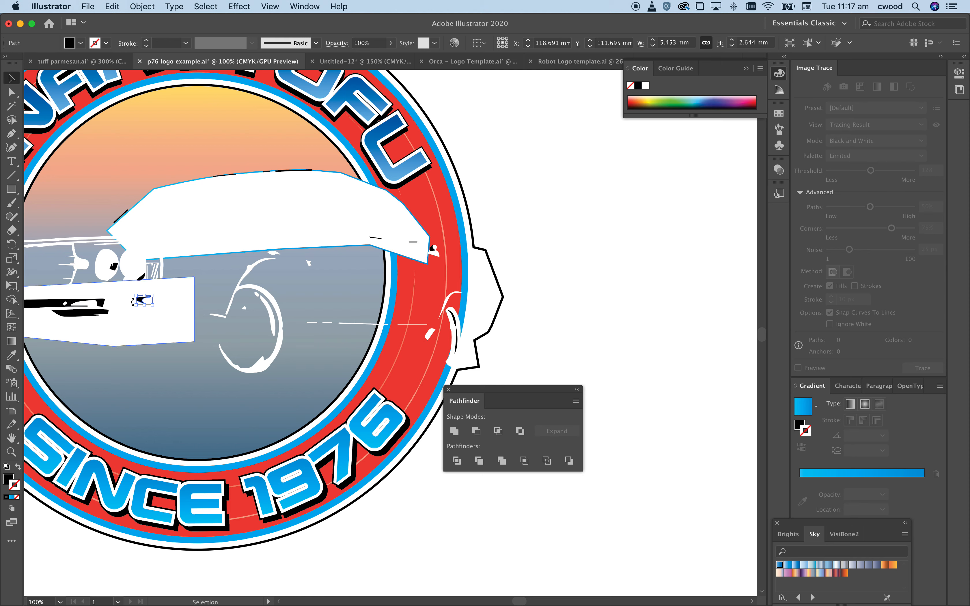
shift+click(80, 313)
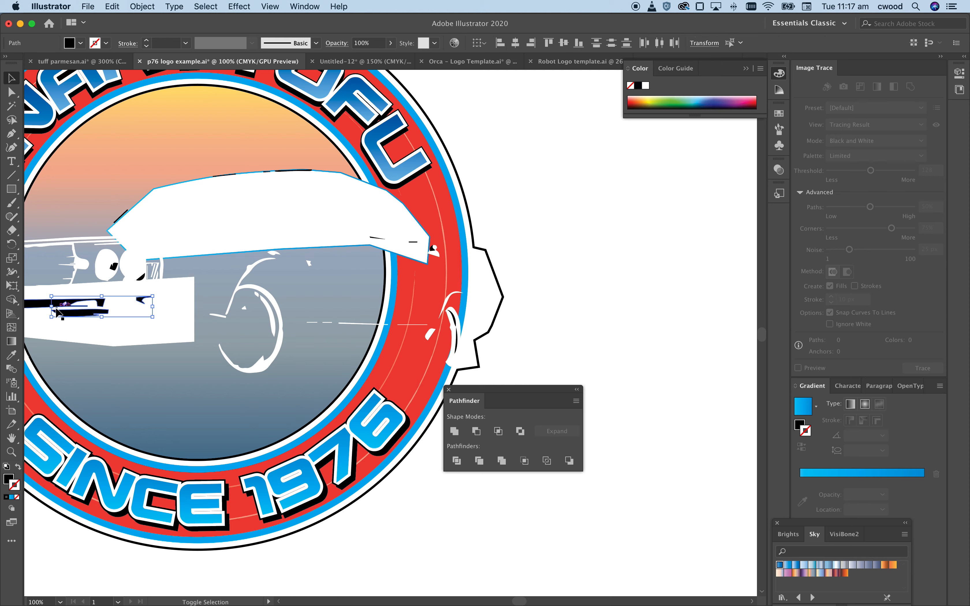
shift+click(112, 268)
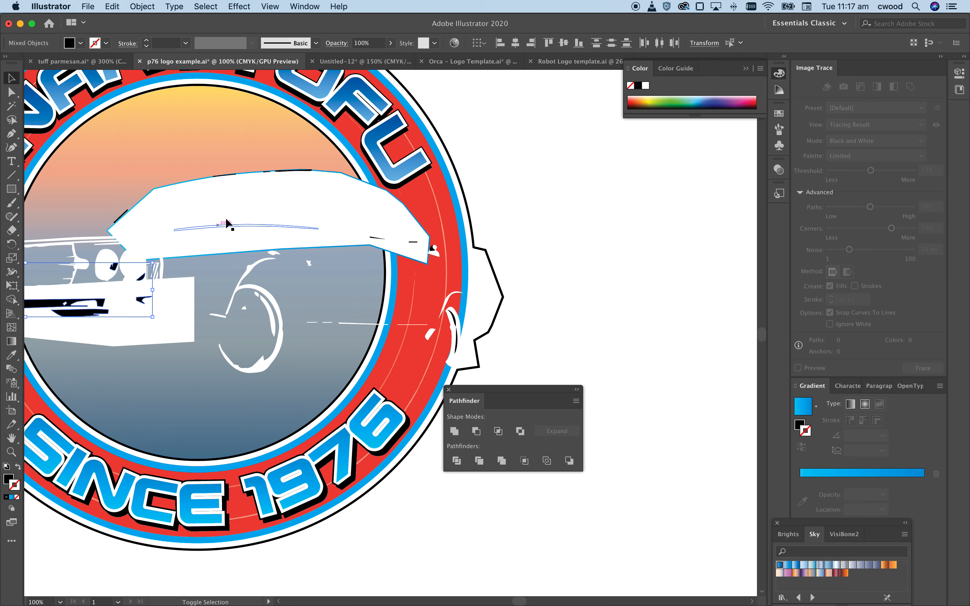
shift+click(379, 238)
shift+click(413, 242)
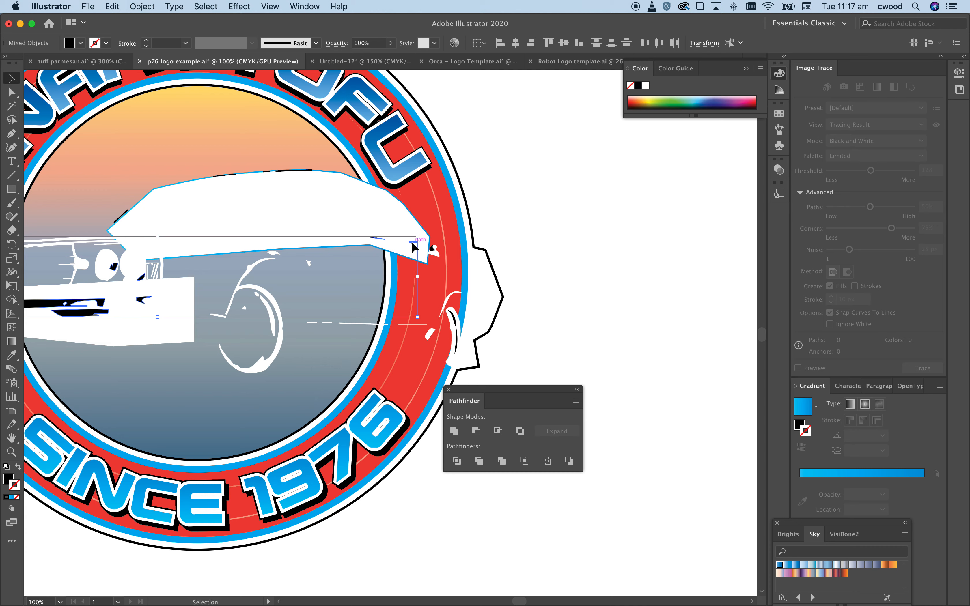
key(shift+Right)
key(Delete)
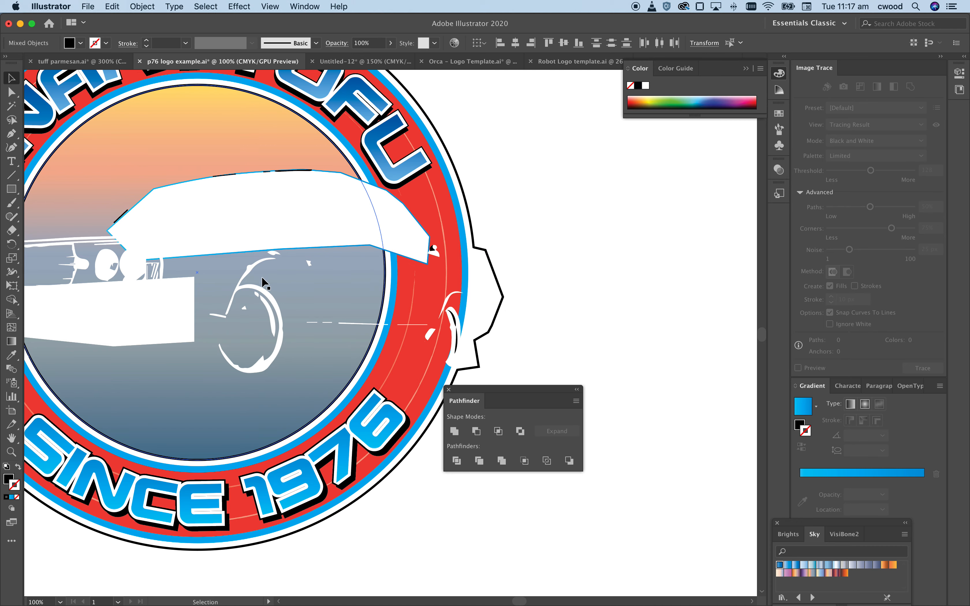
Check how the moved details sit on the detached car, and bring the badge back into view
click(257, 278)
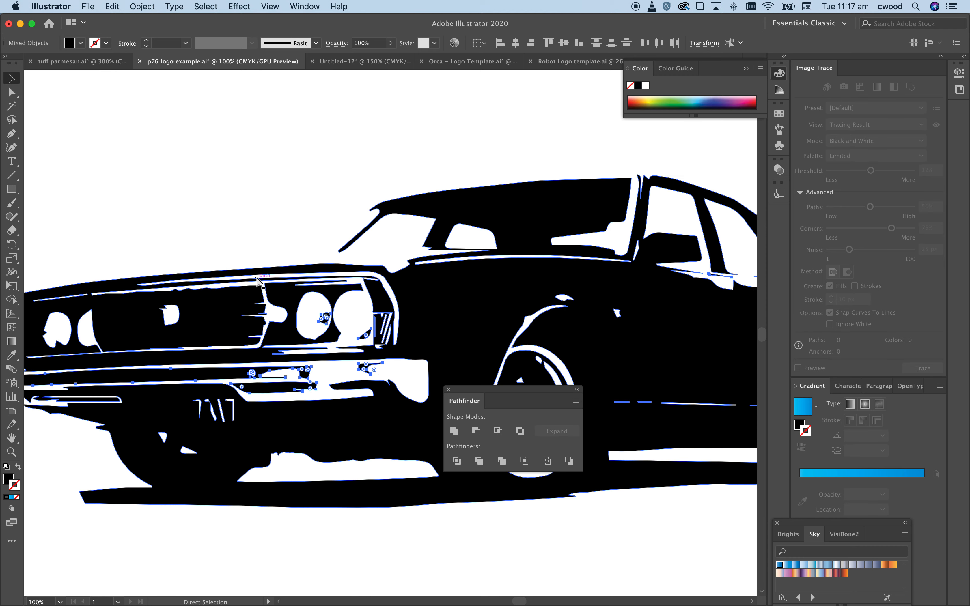
key(super+minus)
key(super+minus)
key(super+minus)
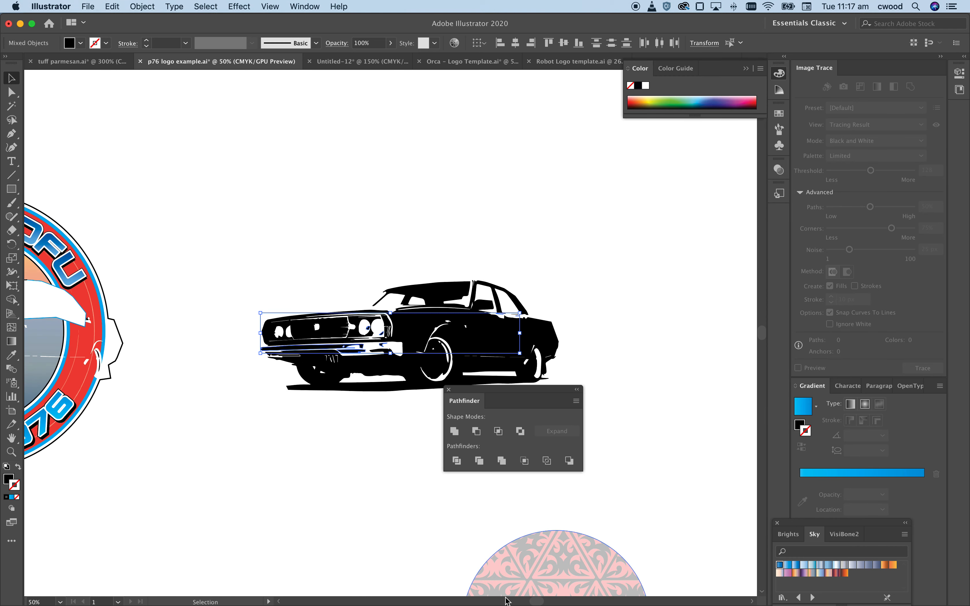
drag(539, 602, 517, 601)
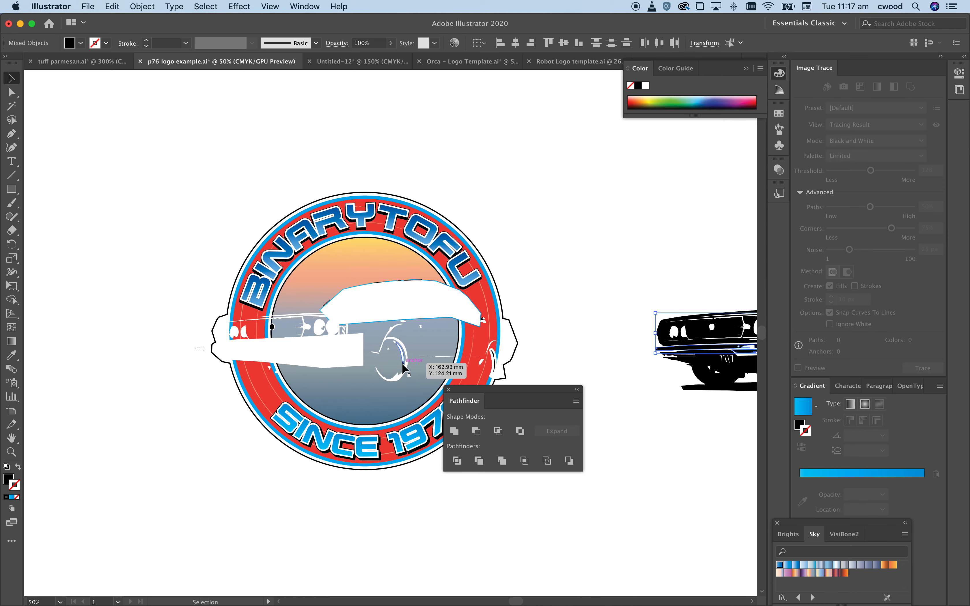
Review the black details placed on the detached car and deselect them
key(super+plus)
key(super+minus)
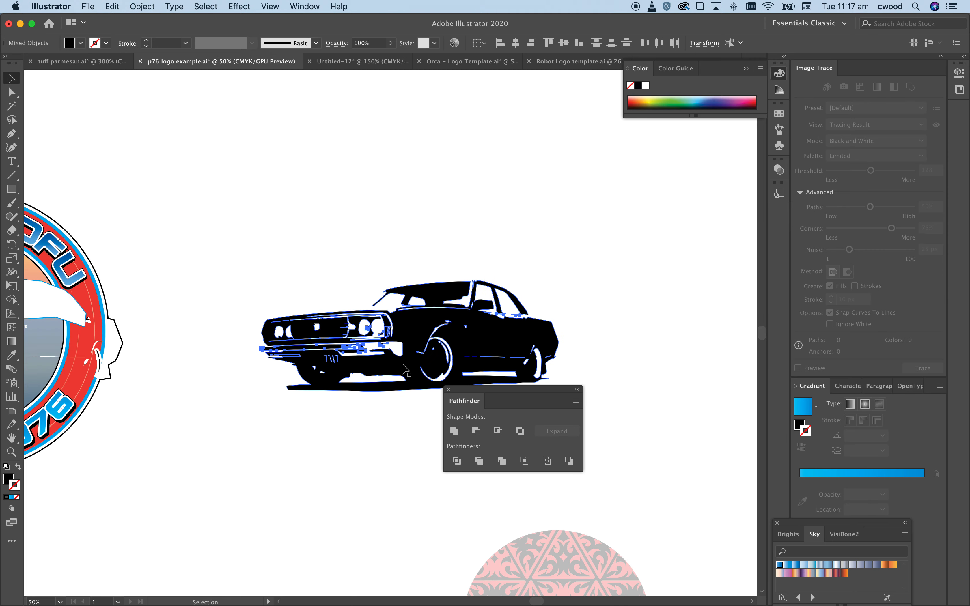
click(225, 167)
click(197, 215)
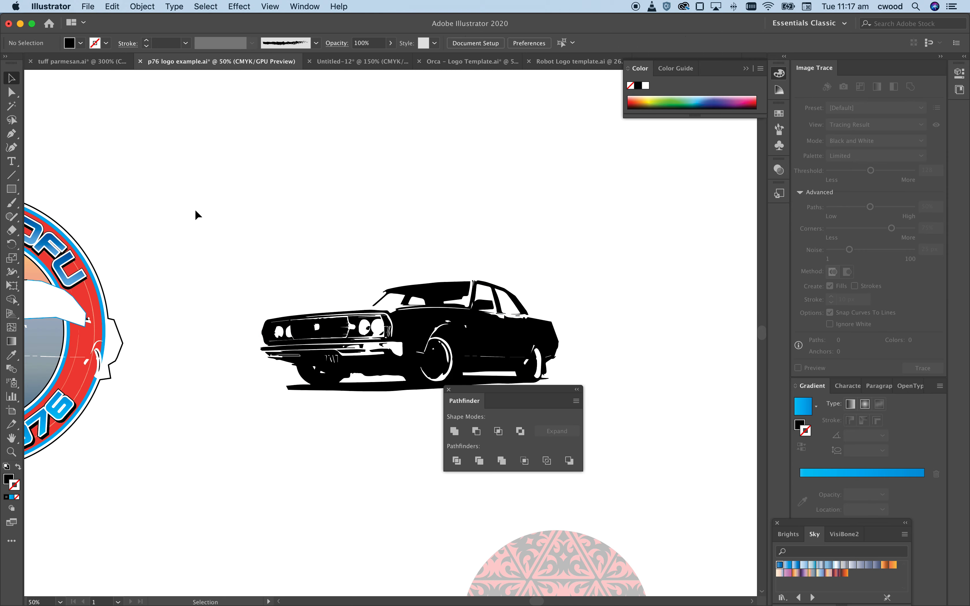
Select the four black slivers along the badge car's roofline and windscreen, move them onto the detached car, and deselect them
key(super+0)
key(super+plus)
key(super+plus)
key(super+plus)
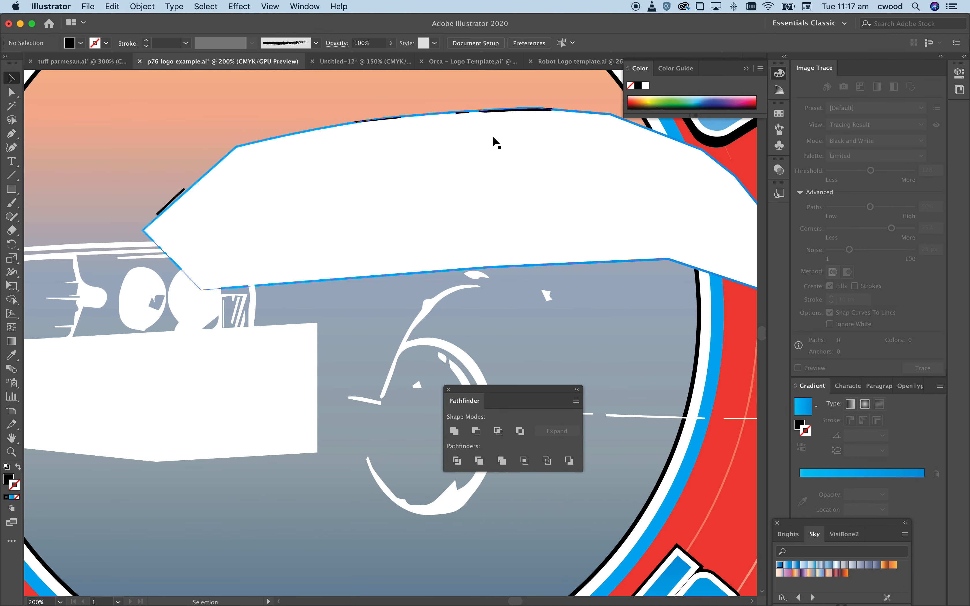
click(511, 111)
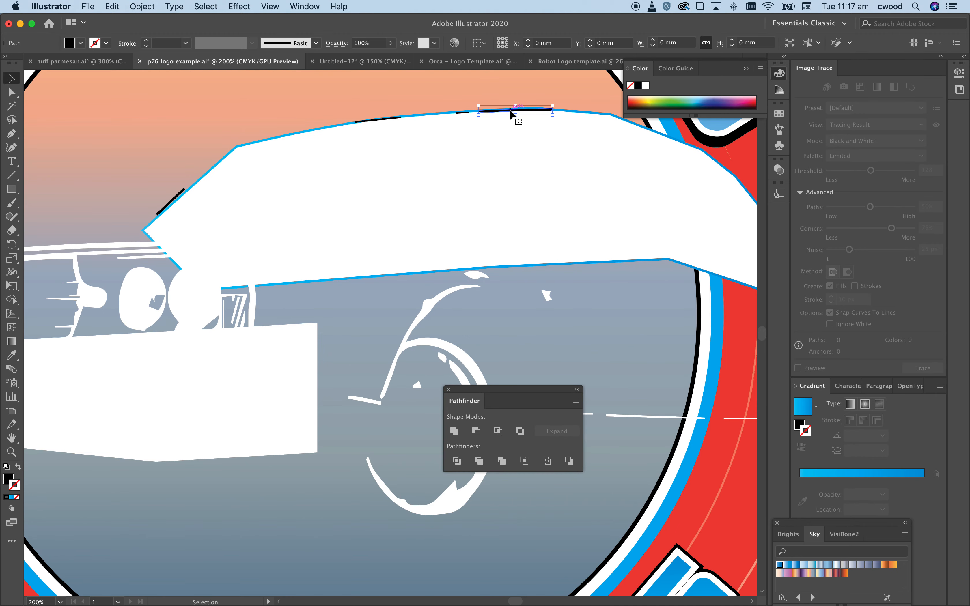
shift+click(463, 111)
shift+click(379, 118)
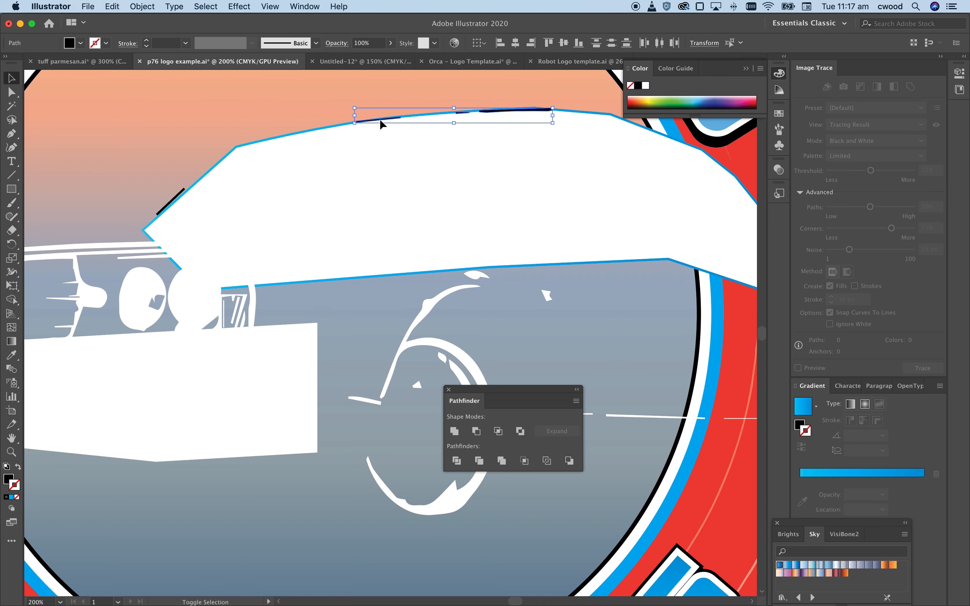
shift+click(175, 199)
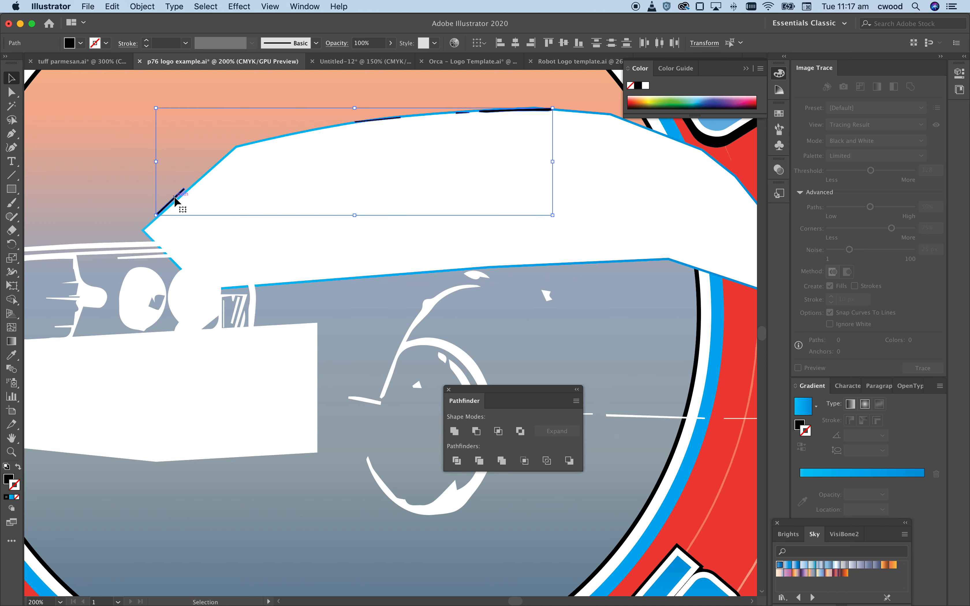
key(Delete)
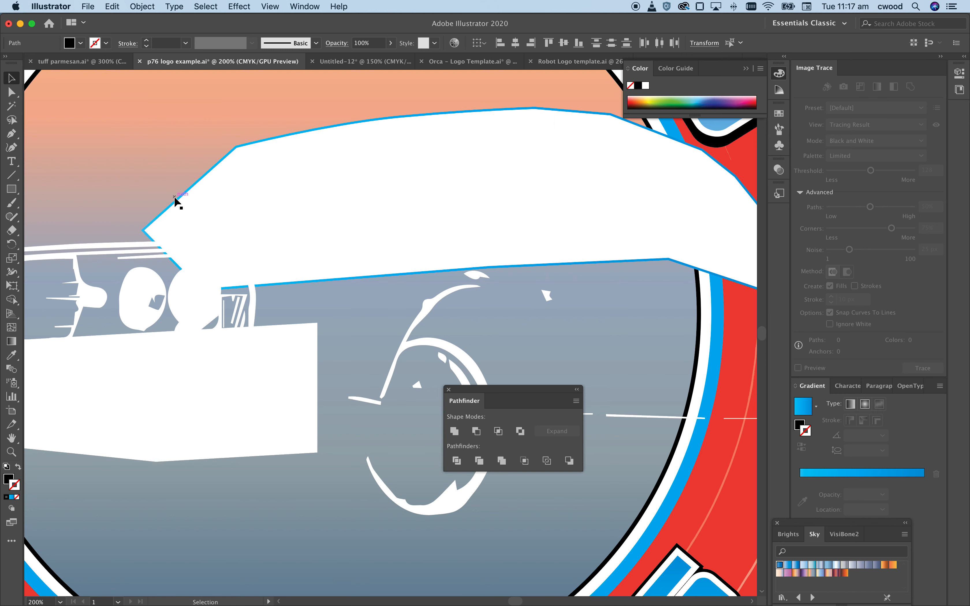
key(a)
key(super+minus)
key(super+minus)
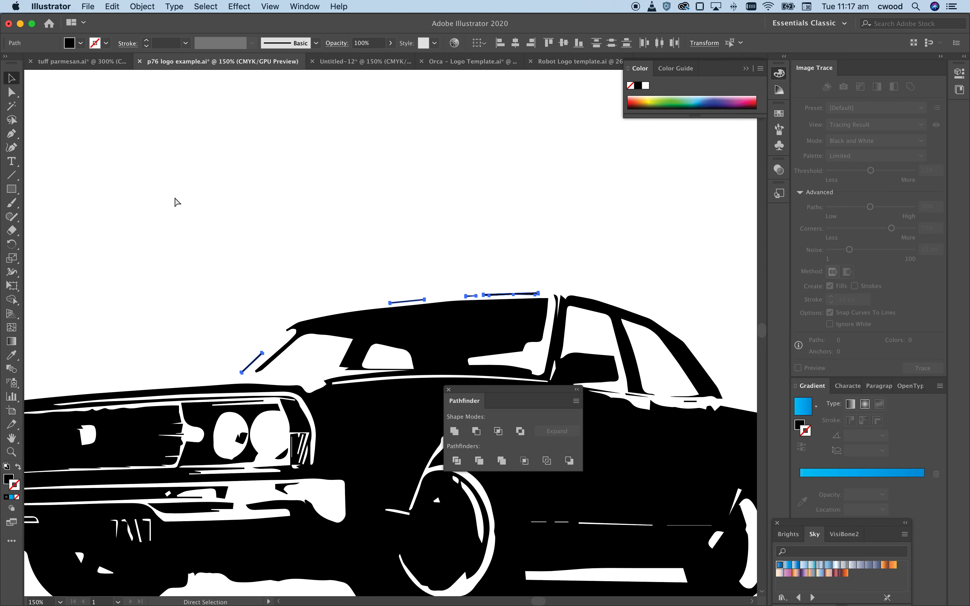
click(175, 195)
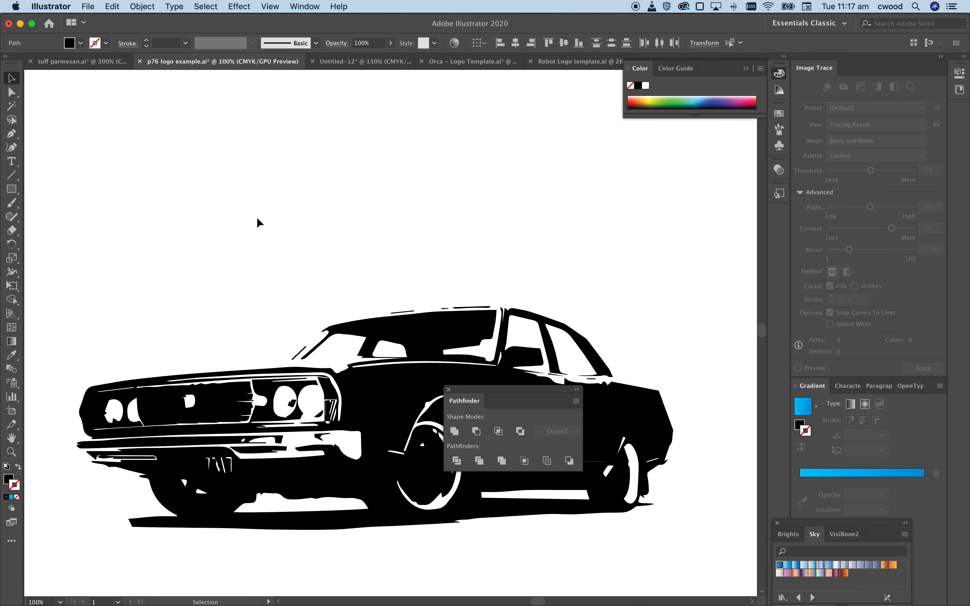
Select all pieces of the detached black car and make them one compound path
scroll(260, 333, down, 3)
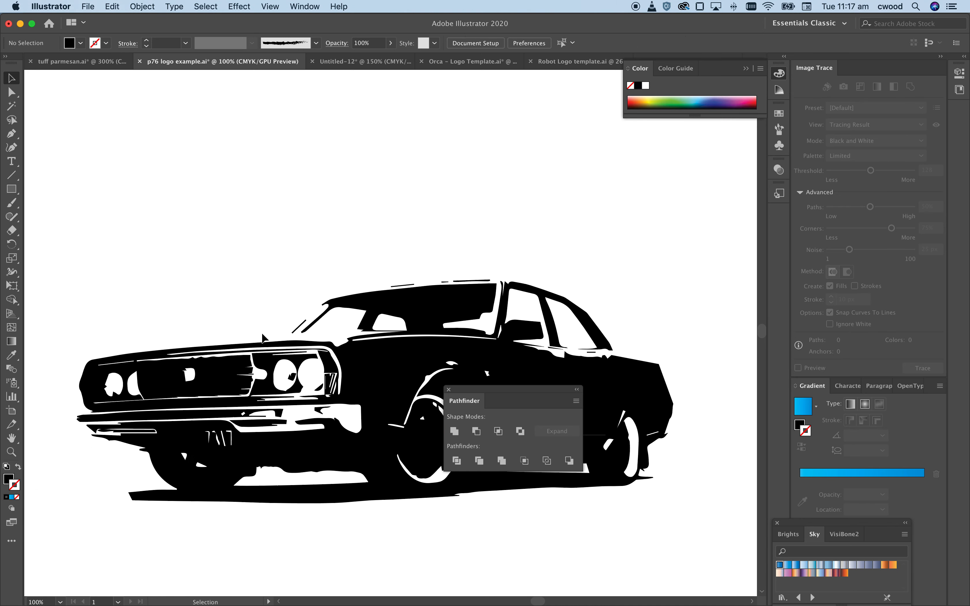
drag(48, 168, 710, 515)
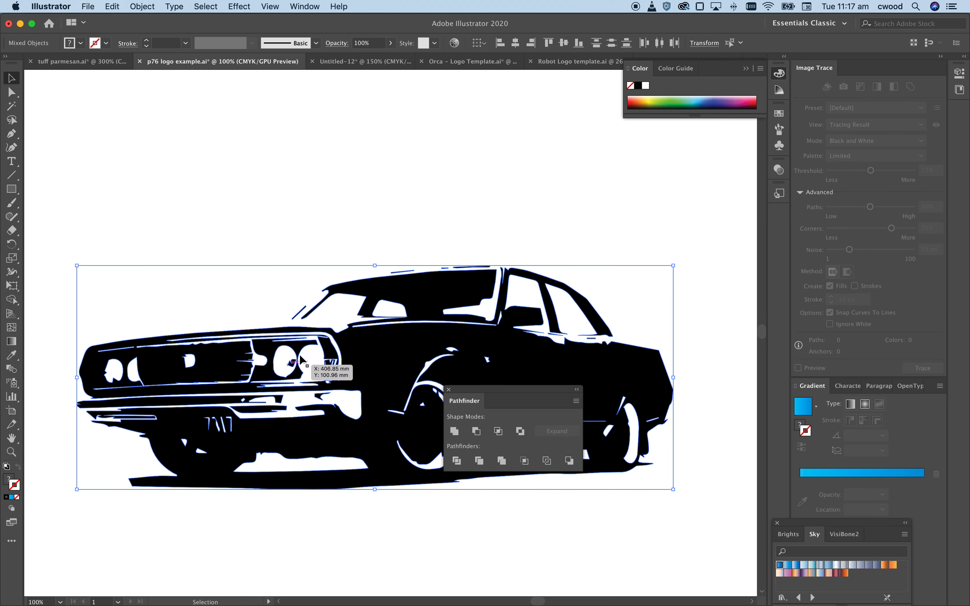
click(143, 6)
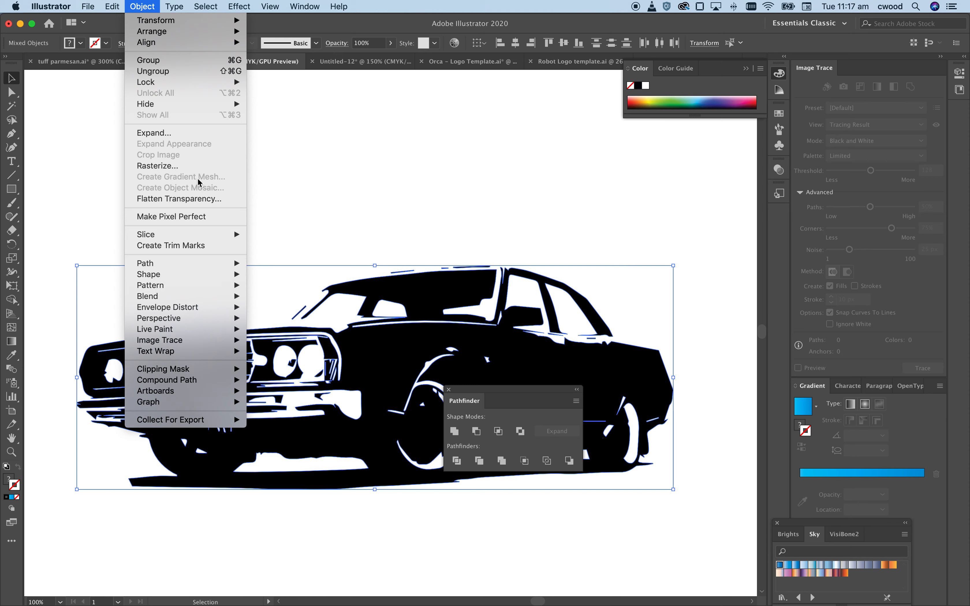
mouse_move(217, 368)
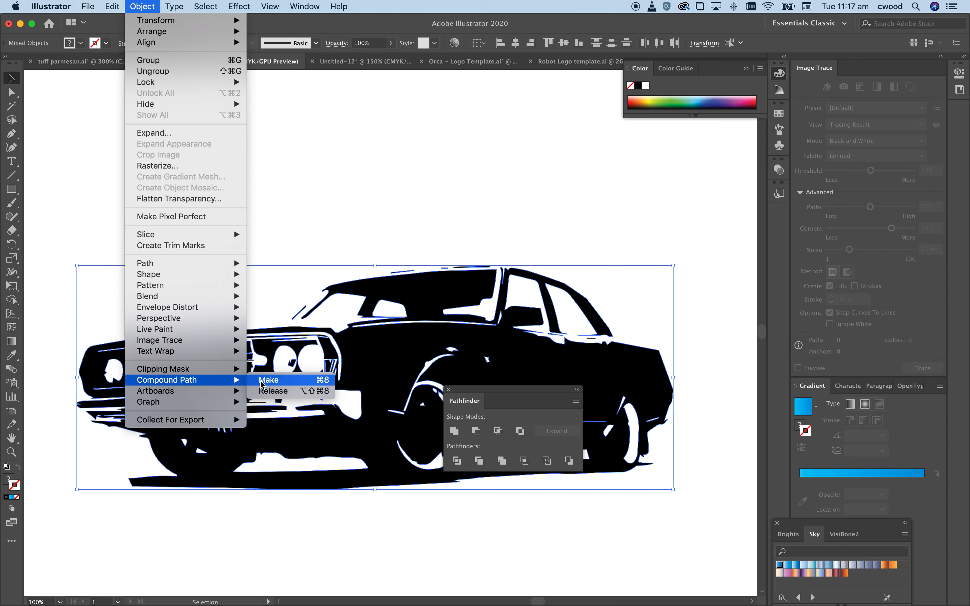
click(265, 380)
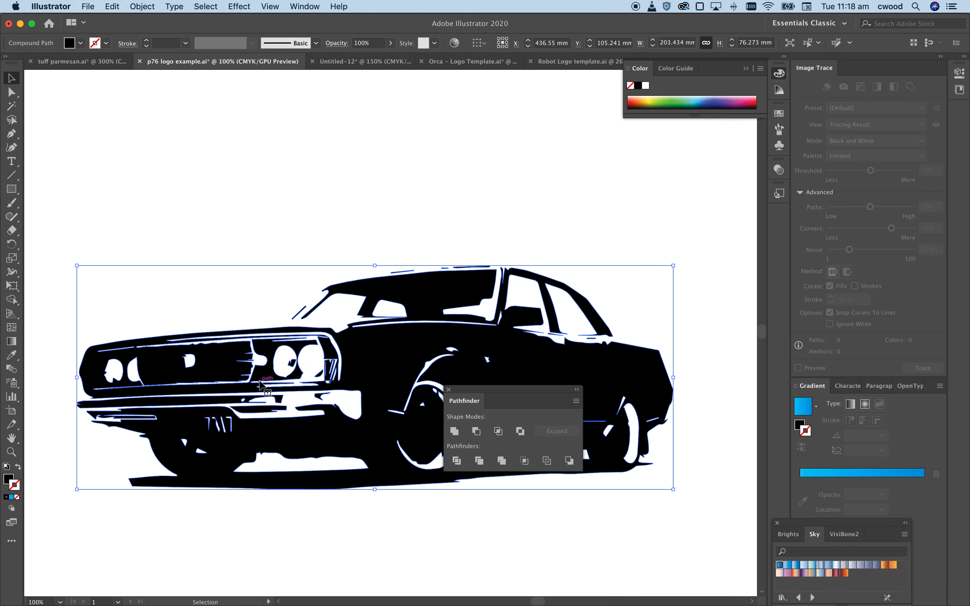
Fill the detached compound-path car with the blue linear gradient, keeping it without a stroke
click(306, 221)
click(400, 353)
click(801, 410)
key(super+z)
click(9, 478)
click(807, 413)
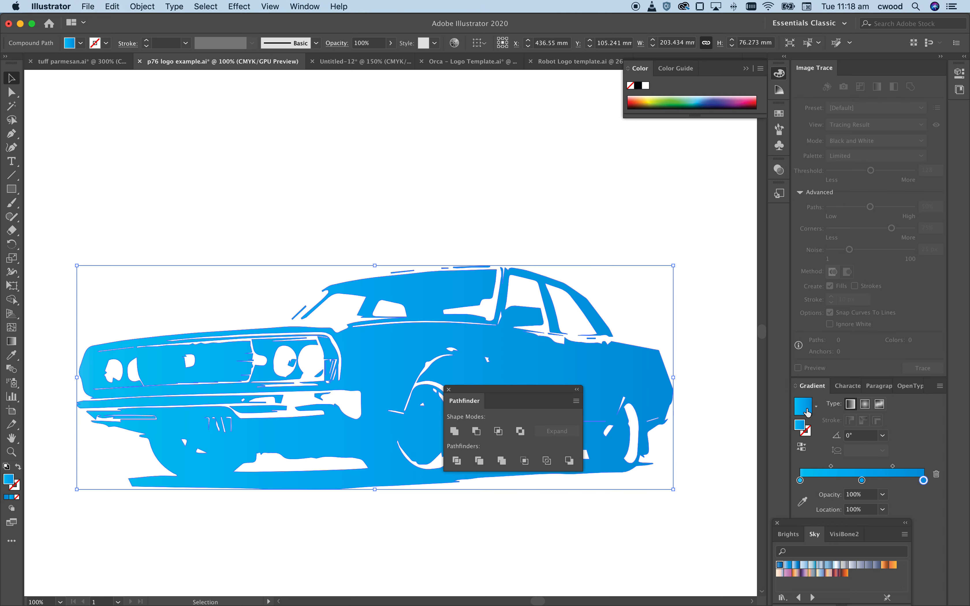
click(303, 183)
click(372, 333)
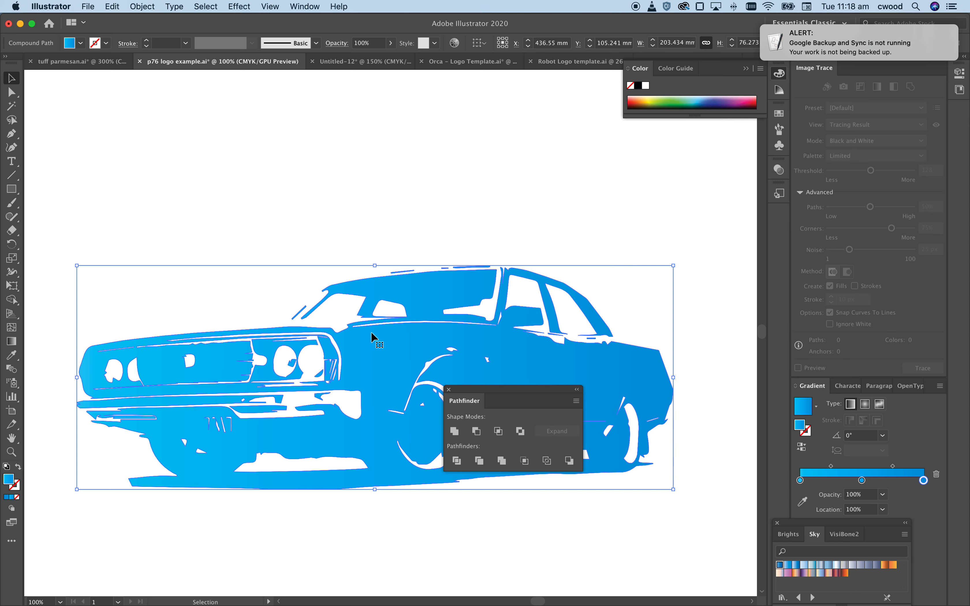
Try the gradient-filled car on the badge by moving it 300 mm left, and return it to its detached position
key(shift+Left)
key(shift+Left)
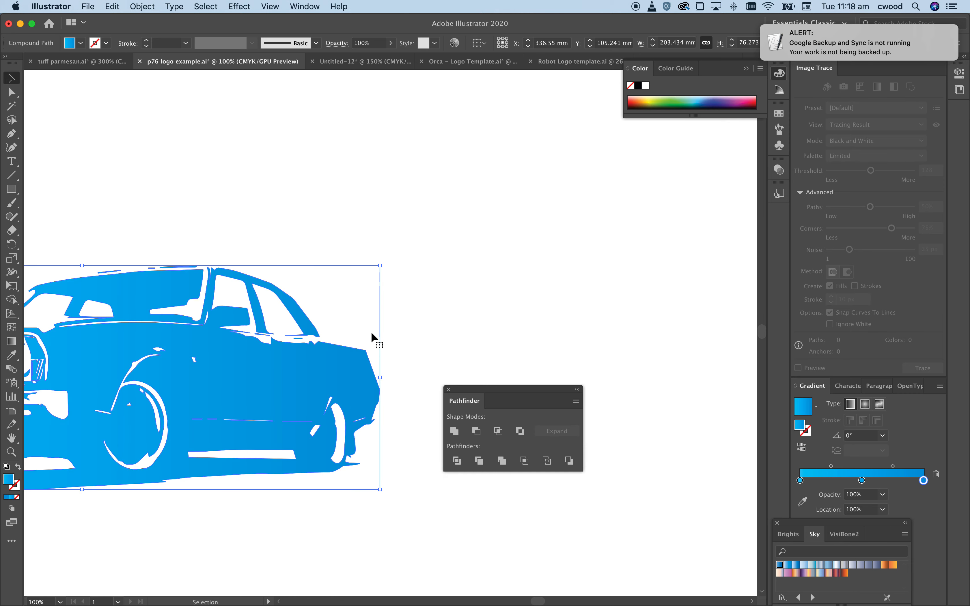
key(shift+Left)
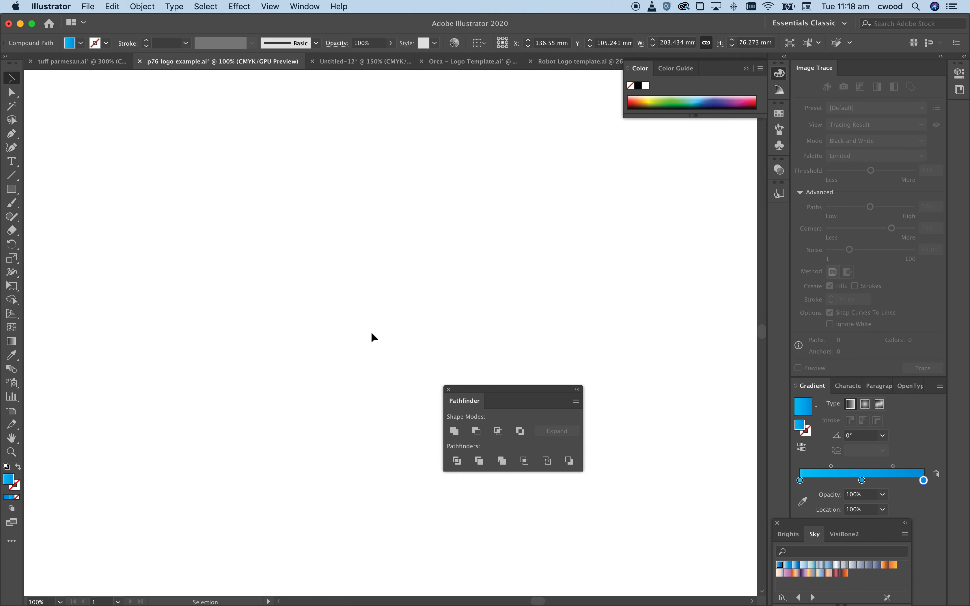
key(super+minus)
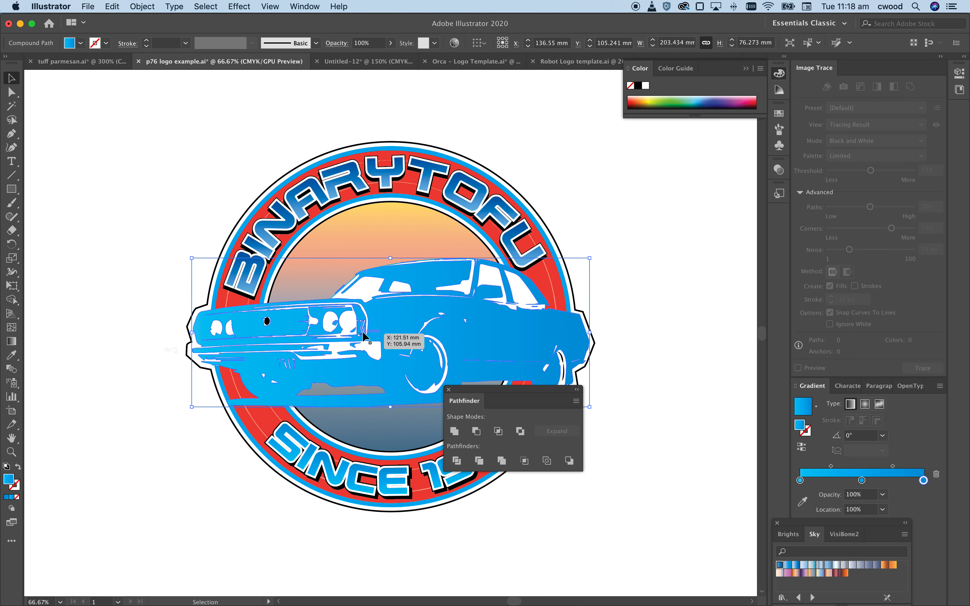
key(shift+Right)
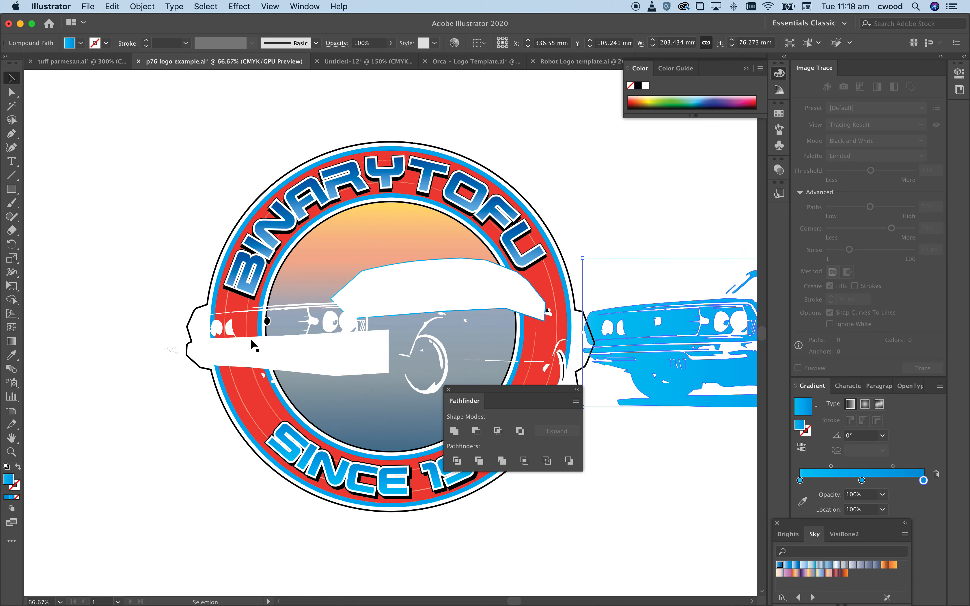
key(shift+Right)
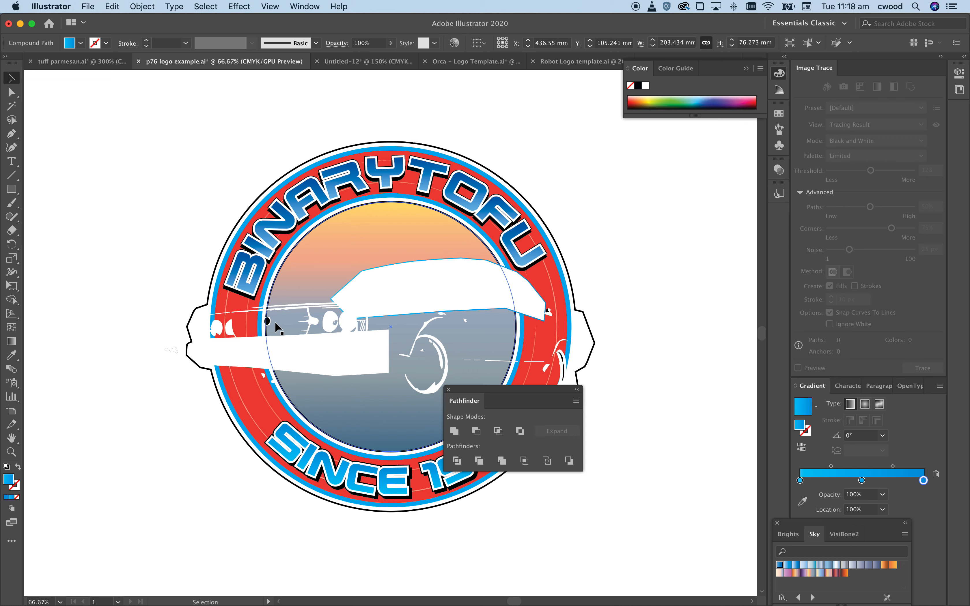
Move the small black grille oval 300 mm right from the badge onto the detached car
click(268, 322)
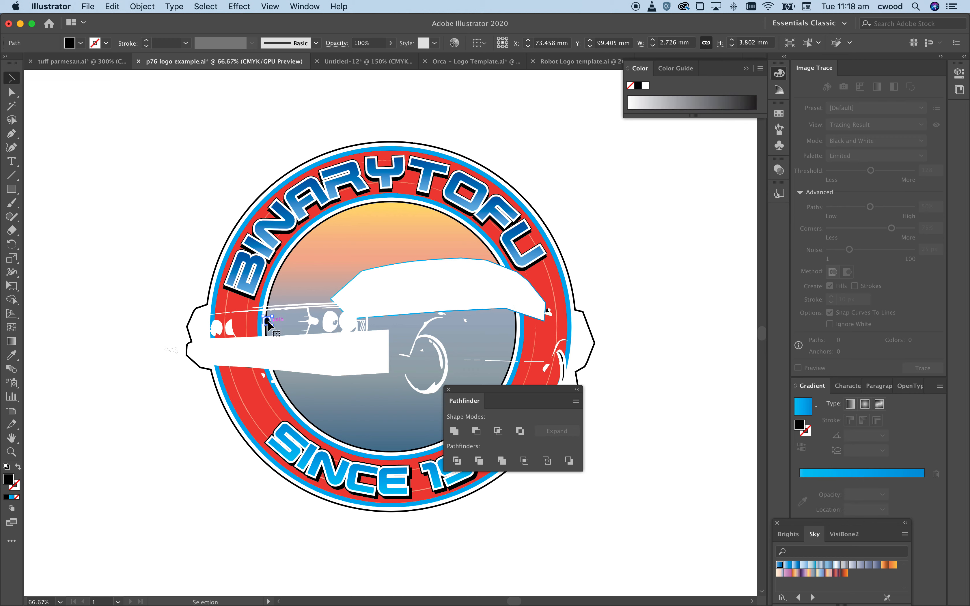
key(shift+Right)
key(shift+Right)
key(shift+Right)
scroll(267, 320, right, 10)
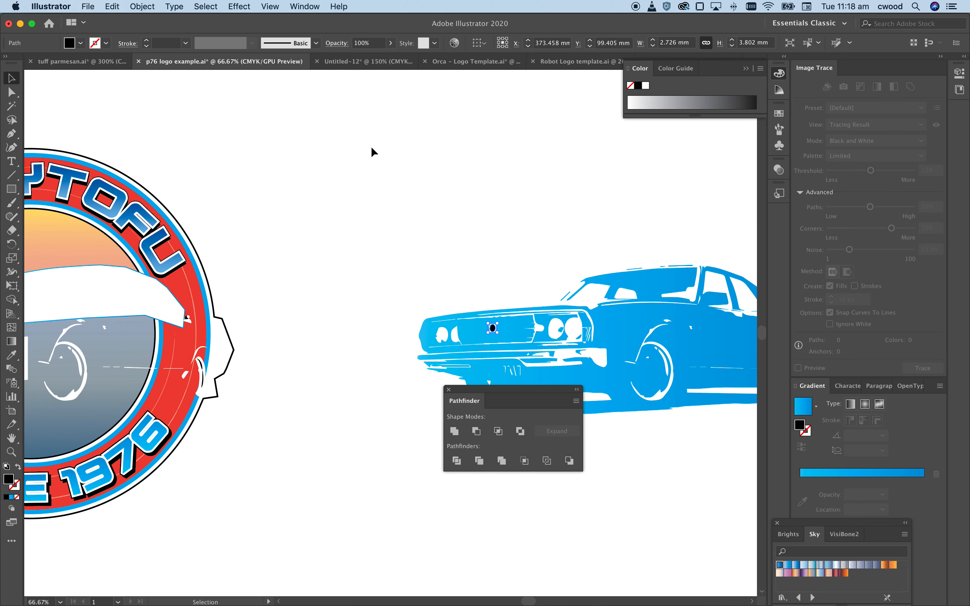
Try releasing the detached car's compound path, restore the compound path, and deselect it
click(512, 335)
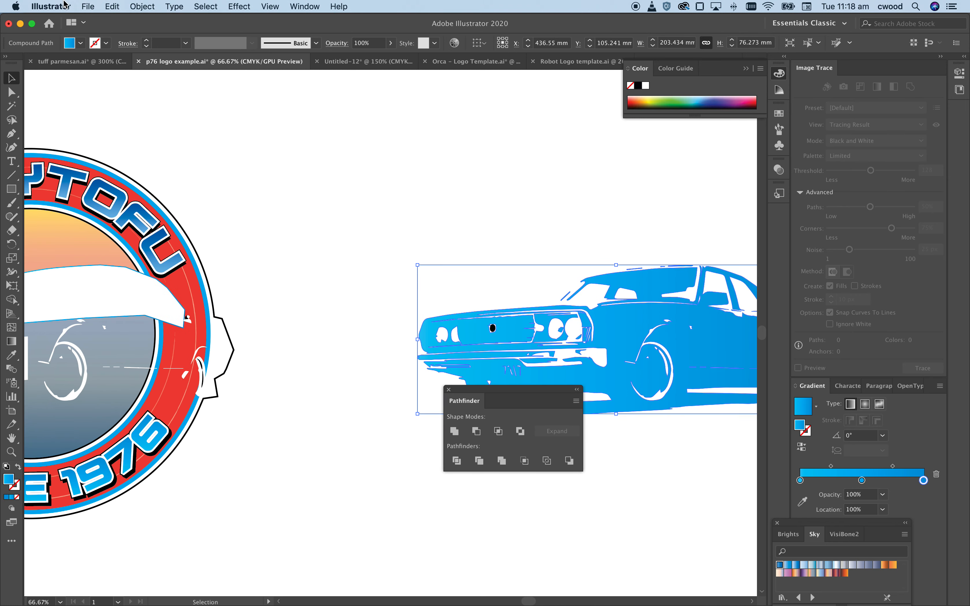
click(148, 9)
mouse_move(196, 382)
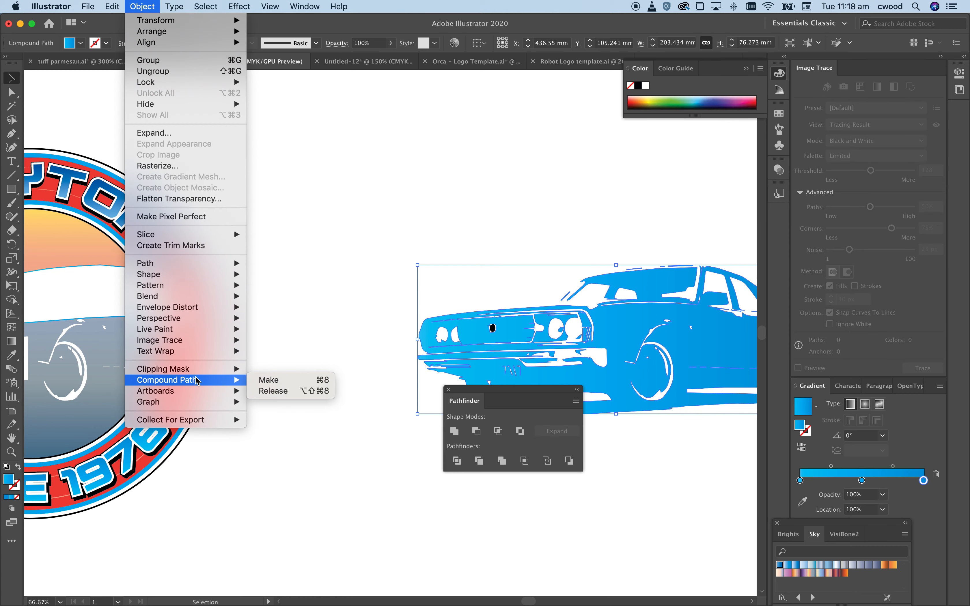
click(264, 391)
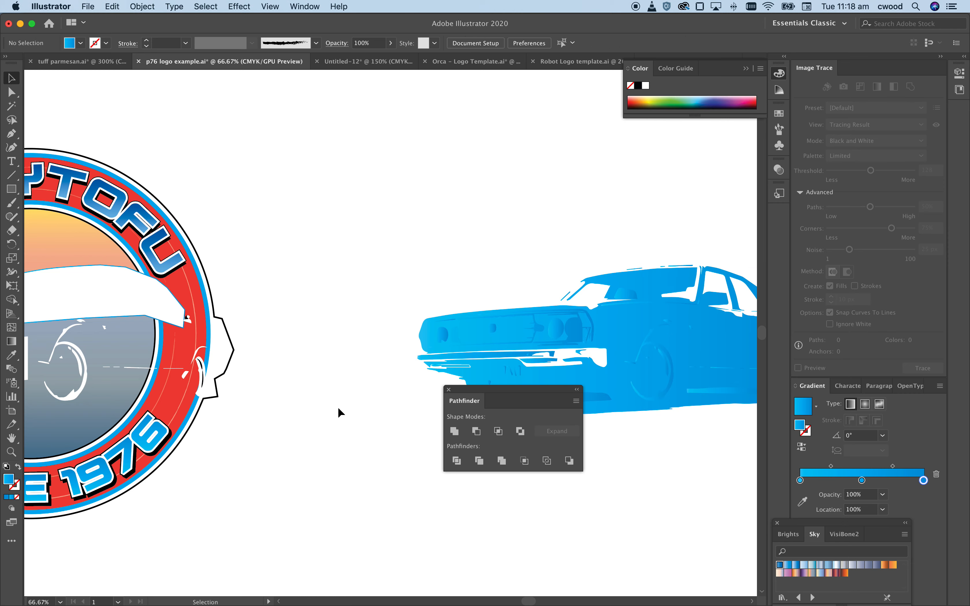
key(a)
key(cmd+8)
key(v)
click(354, 385)
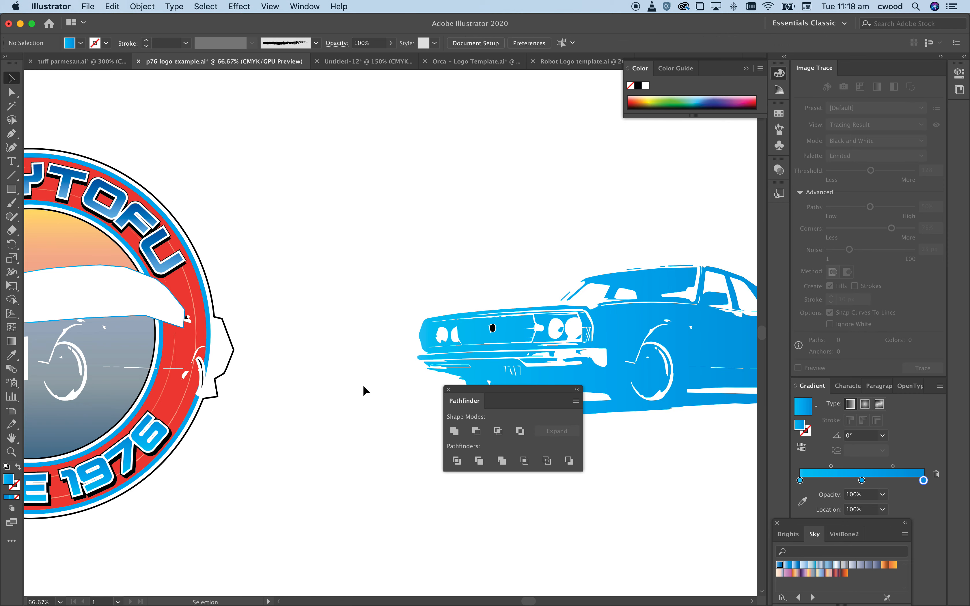
Select the blue gradient car without the grille oval and move it 300 mm left onto the badge
click(495, 329)
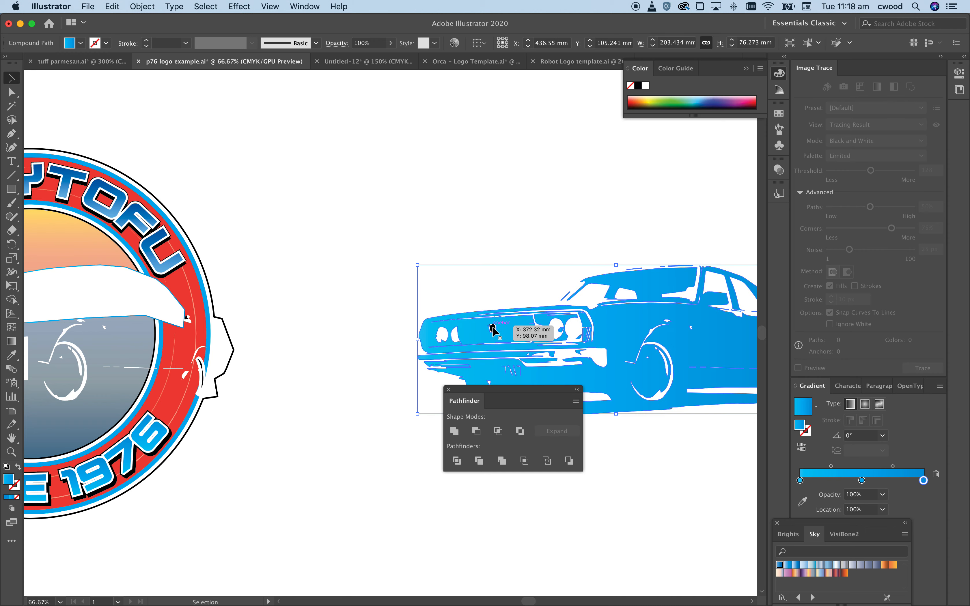
click(381, 320)
click(502, 344)
key(shift+Left)
key(shift+Left)
key(shift+Left)
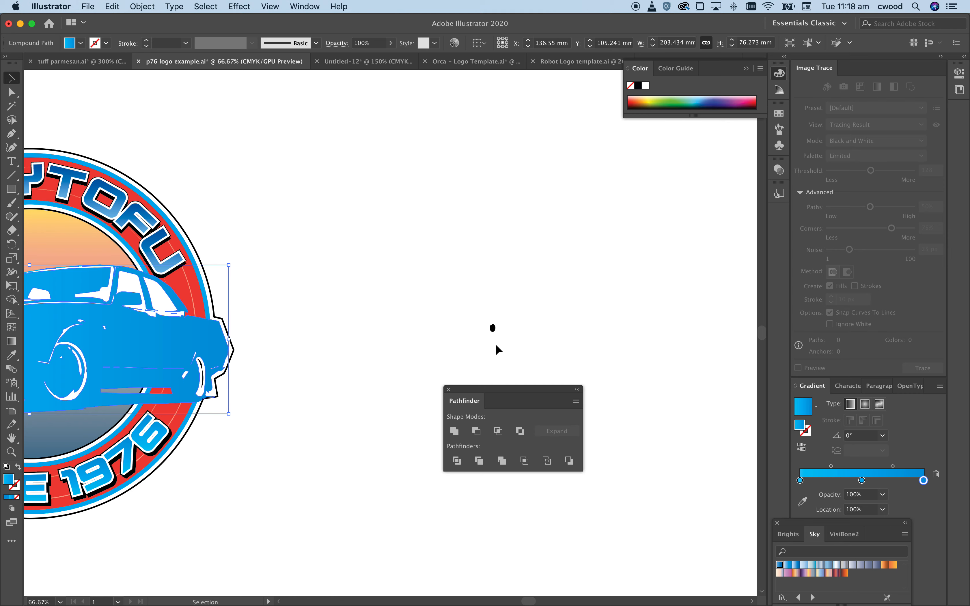
Move the black grille oval 300 mm left onto the badge car's grille and deselect it
click(494, 328)
key(shift+Left)
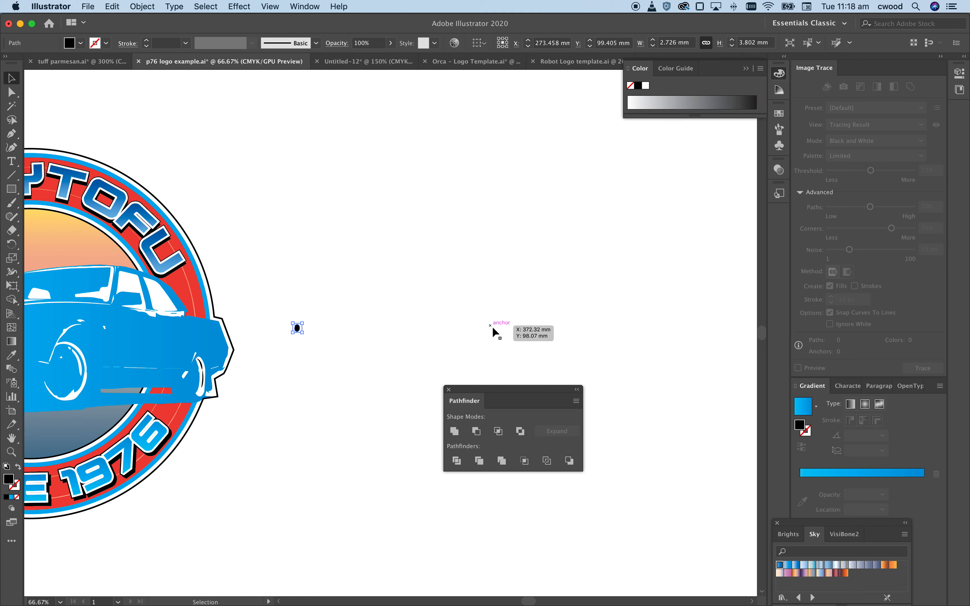
key(shift+Left)
key(shift+Left)
scroll(492, 326, left, 5)
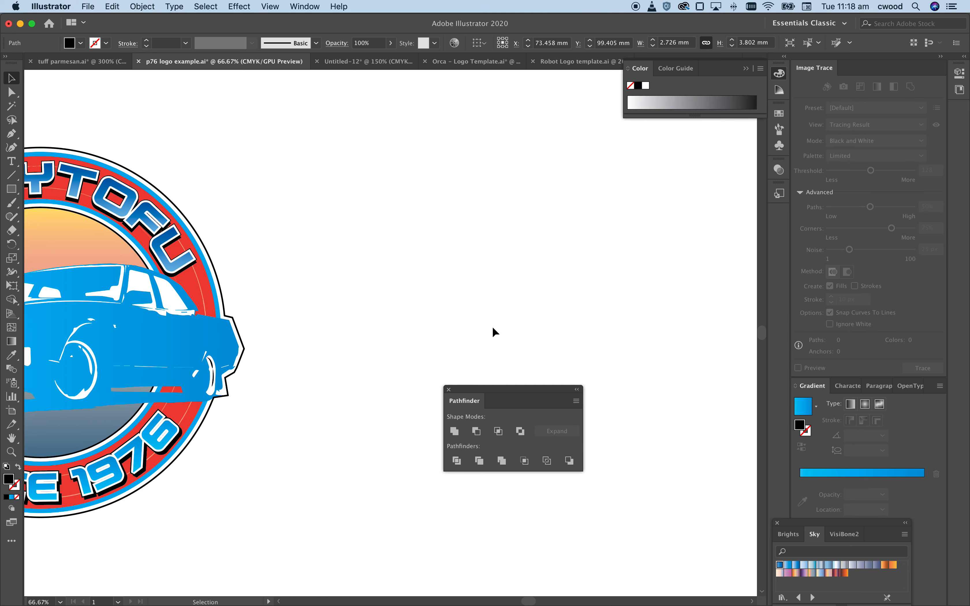
scroll(492, 326, left, 2)
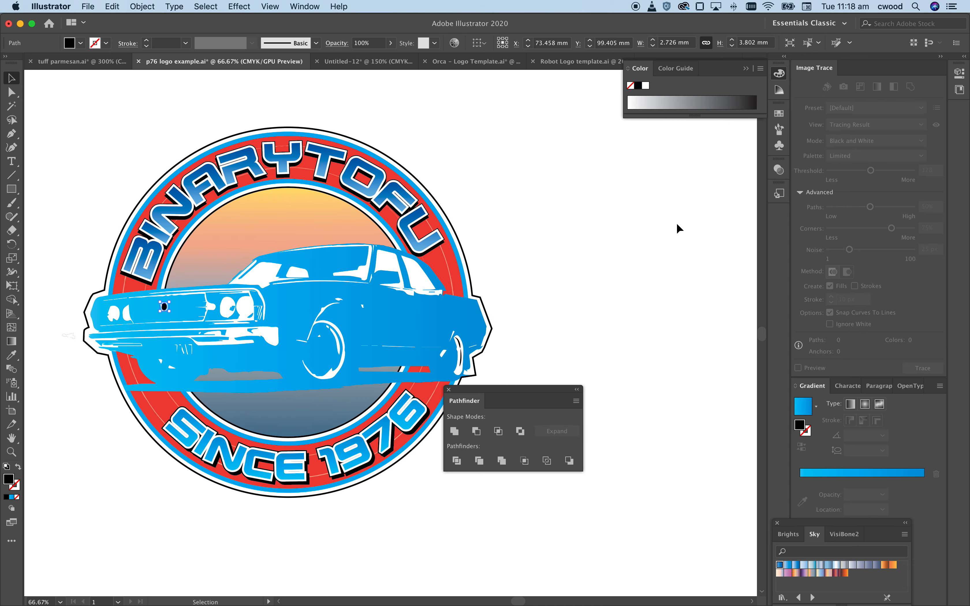
click(614, 246)
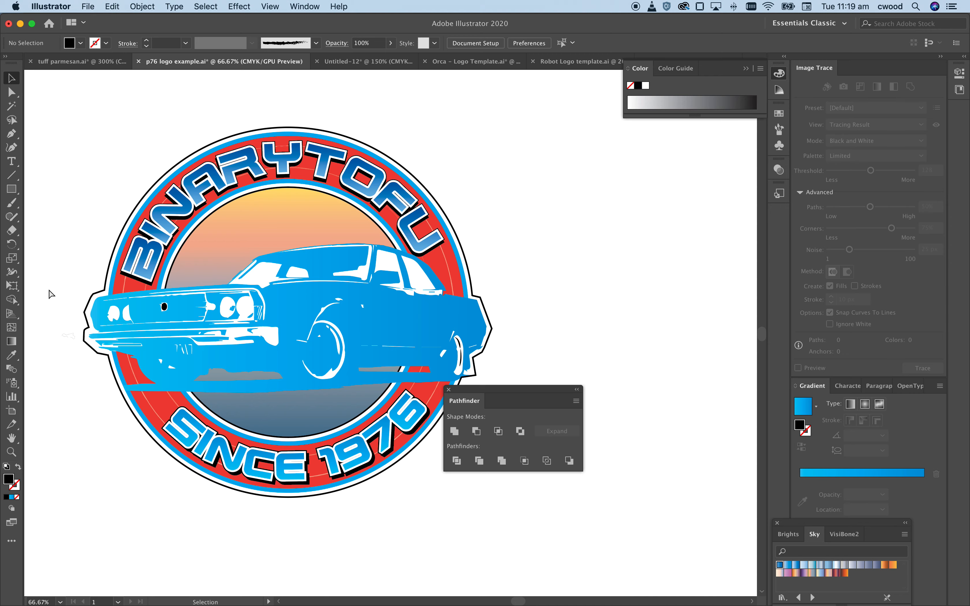
Select the blue gradient car's compound path on the round badge
key(super+minus)
key(super+plus)
key(super+plus)
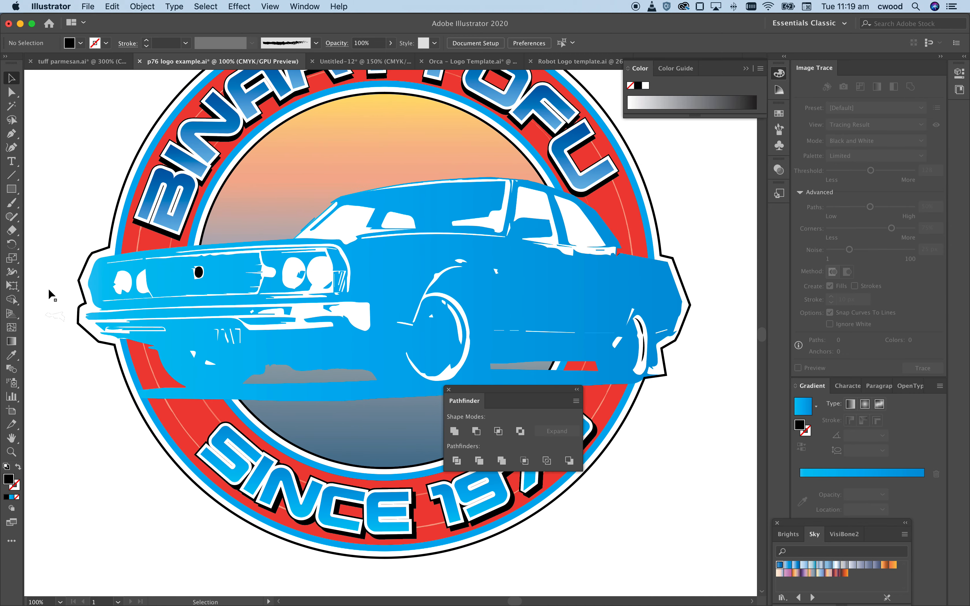
click(388, 281)
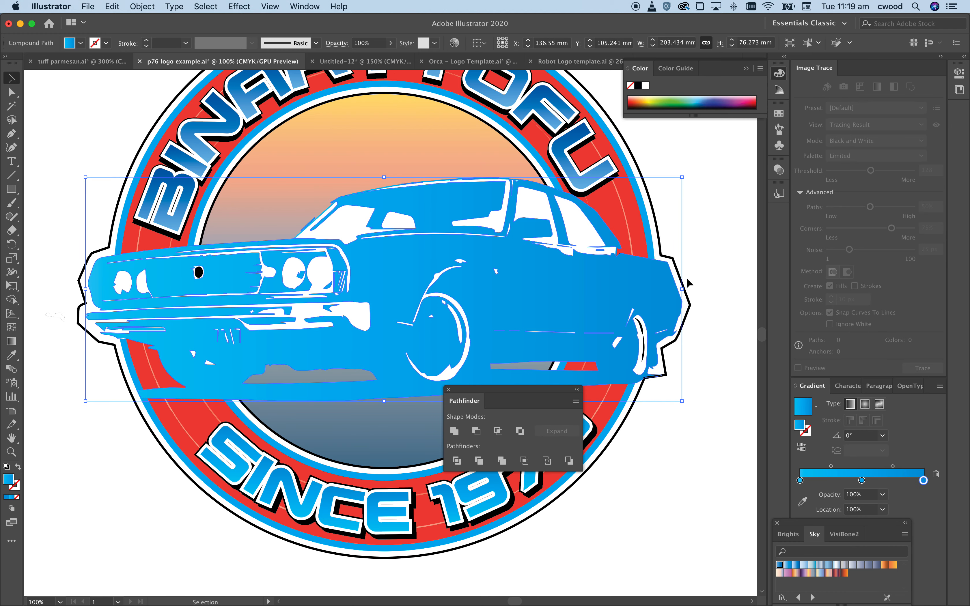
Try green, indigo, purple, magenta and red gradients from the Brights swatch library on the car
click(798, 539)
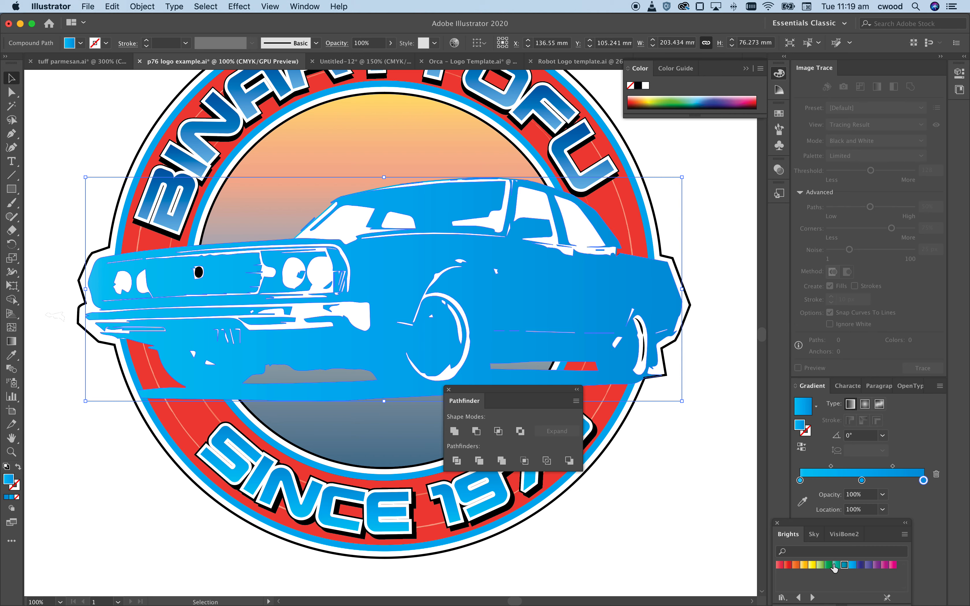
click(821, 566)
click(828, 566)
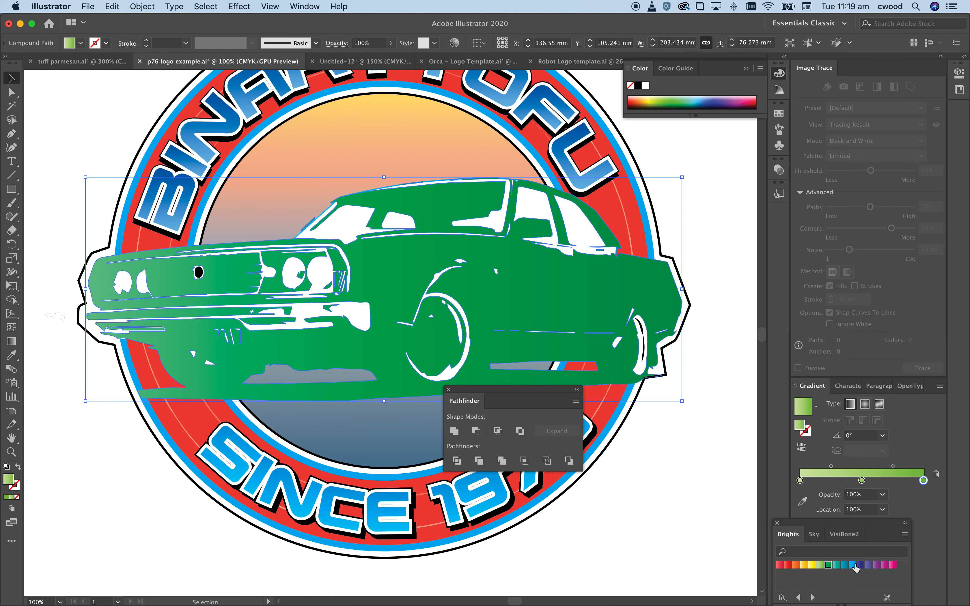
click(861, 566)
click(867, 566)
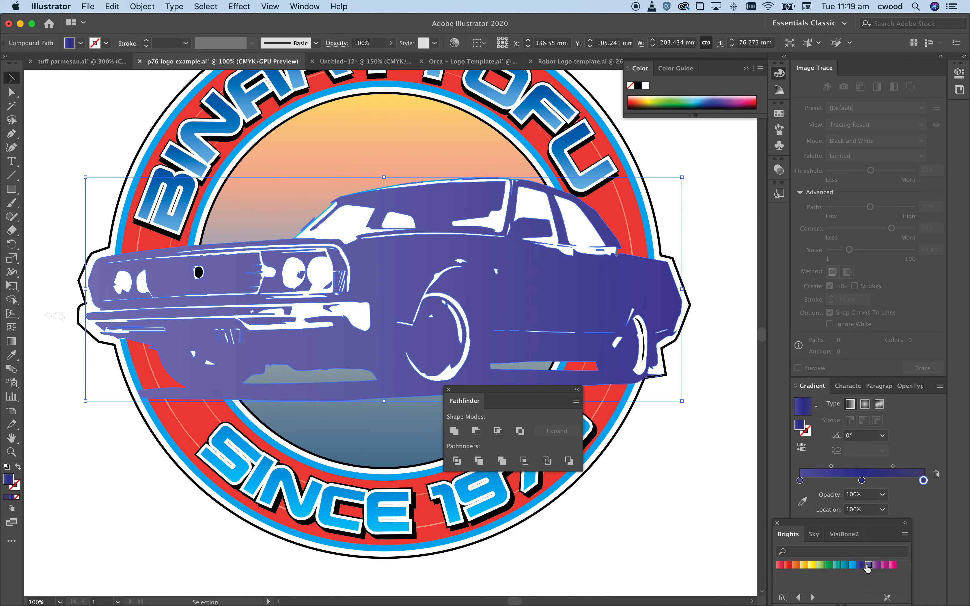
click(860, 566)
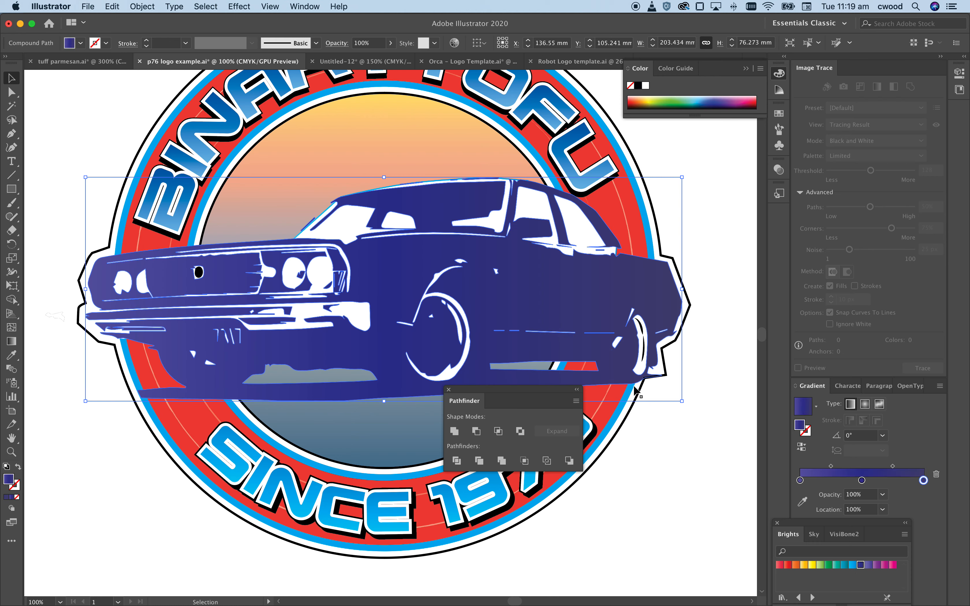
click(869, 566)
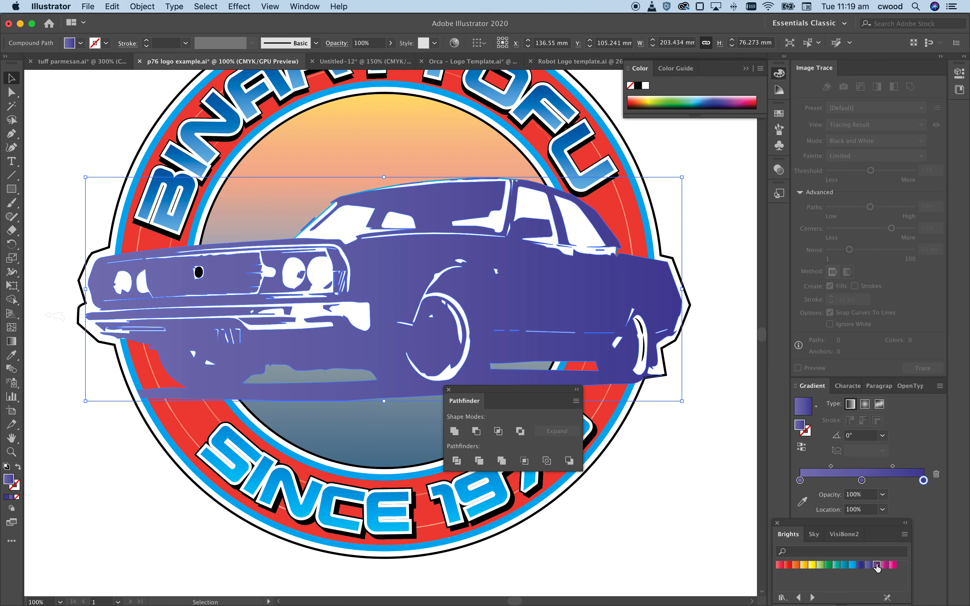
click(878, 567)
click(885, 566)
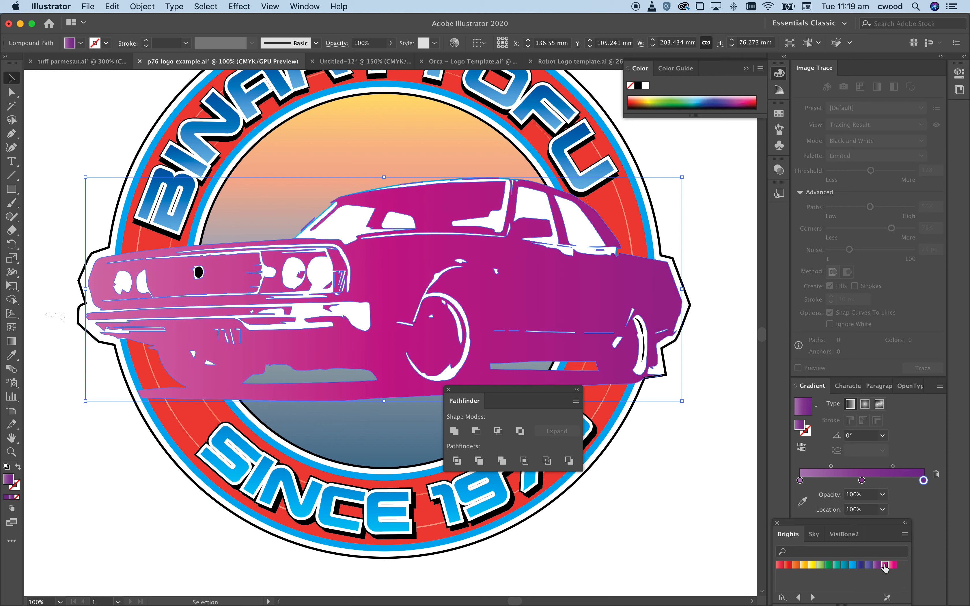
click(893, 566)
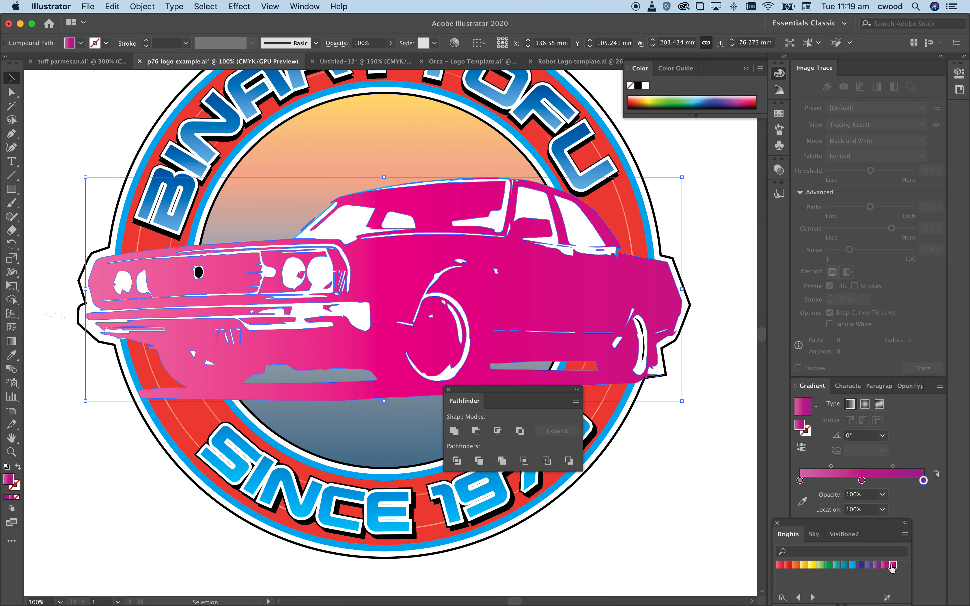
click(877, 566)
click(810, 565)
click(803, 566)
click(796, 566)
click(781, 565)
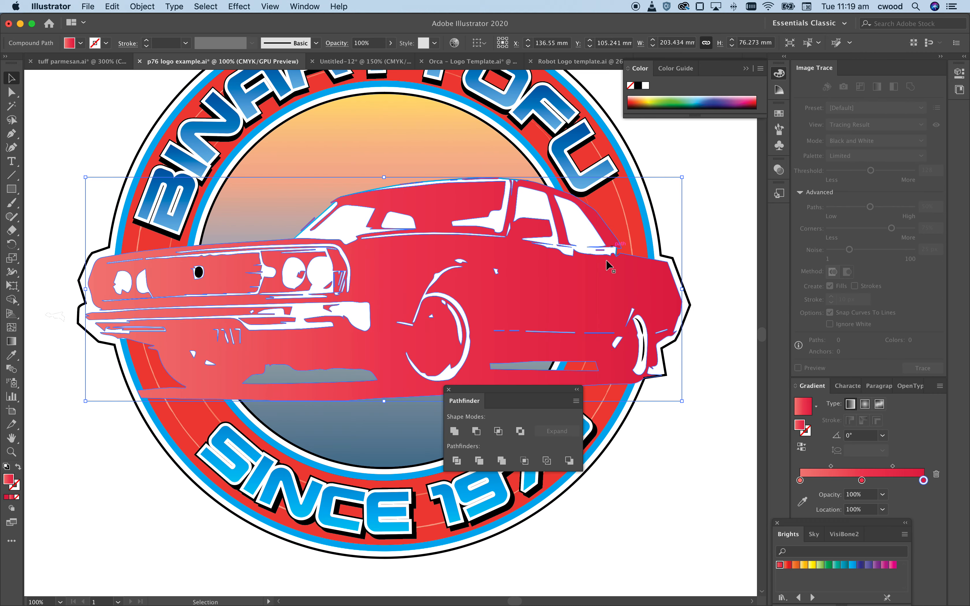
Open the Metals gradient swatch library
click(304, 6)
scroll(401, 401, down, 3)
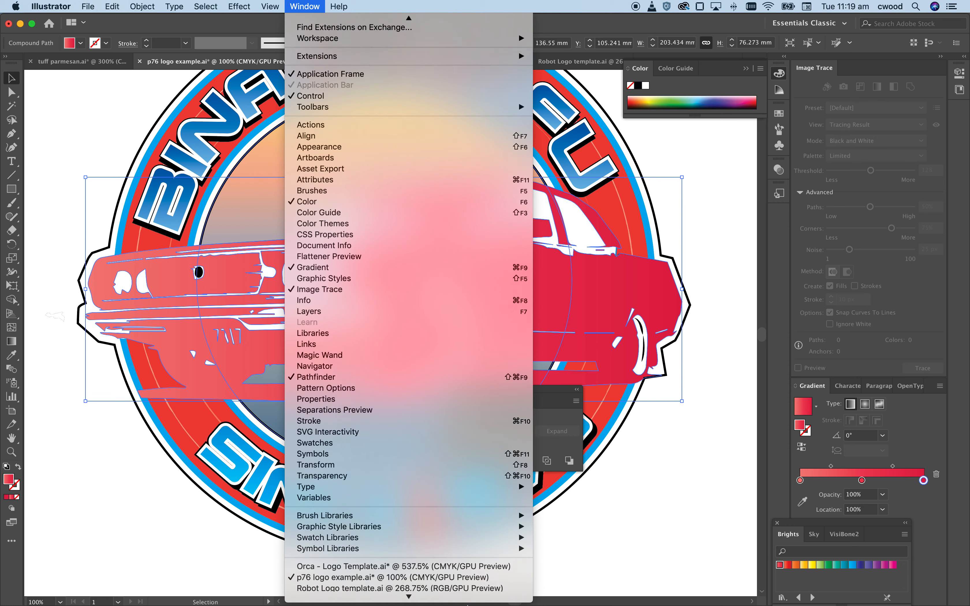
mouse_move(484, 512)
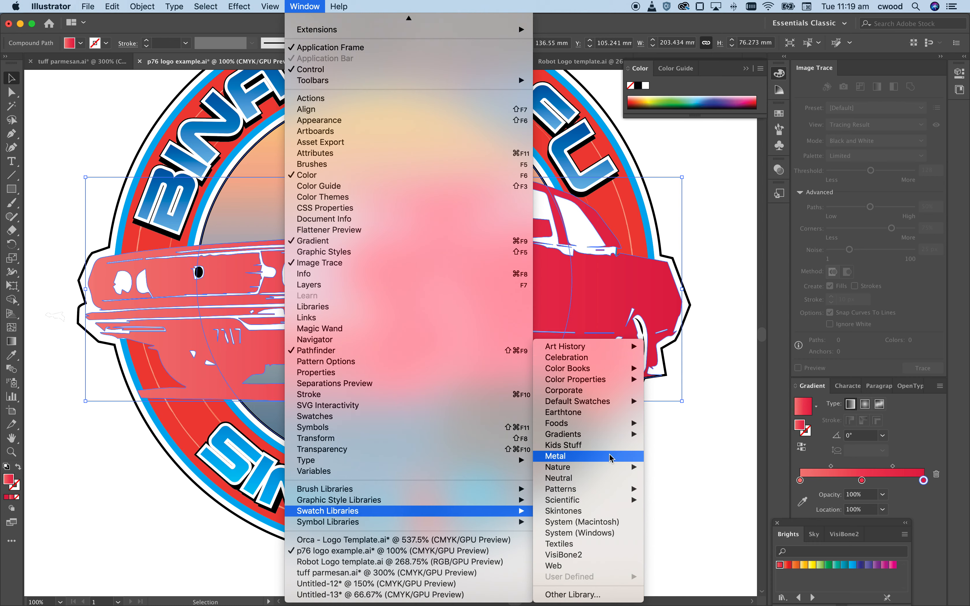
mouse_move(604, 434)
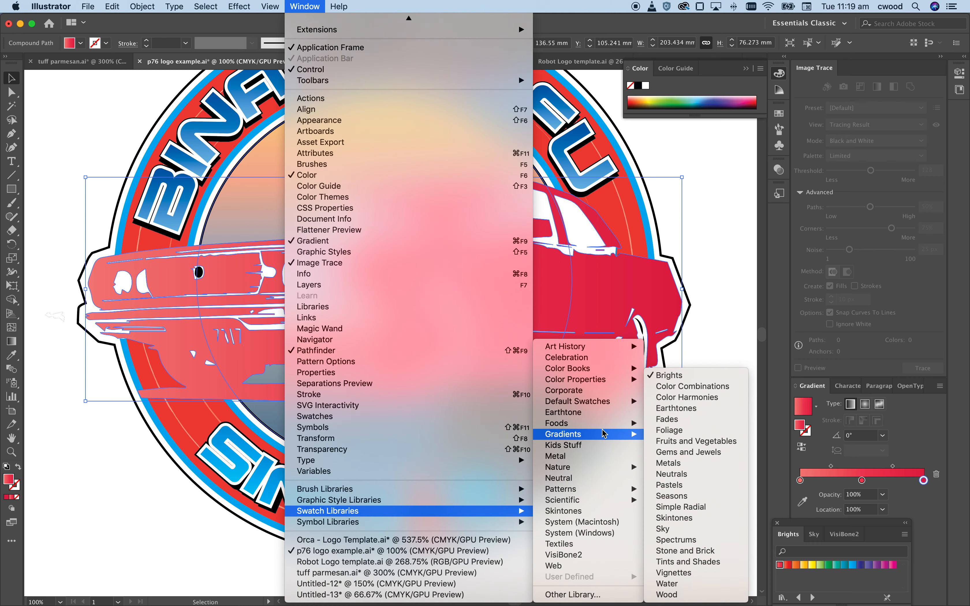
click(677, 465)
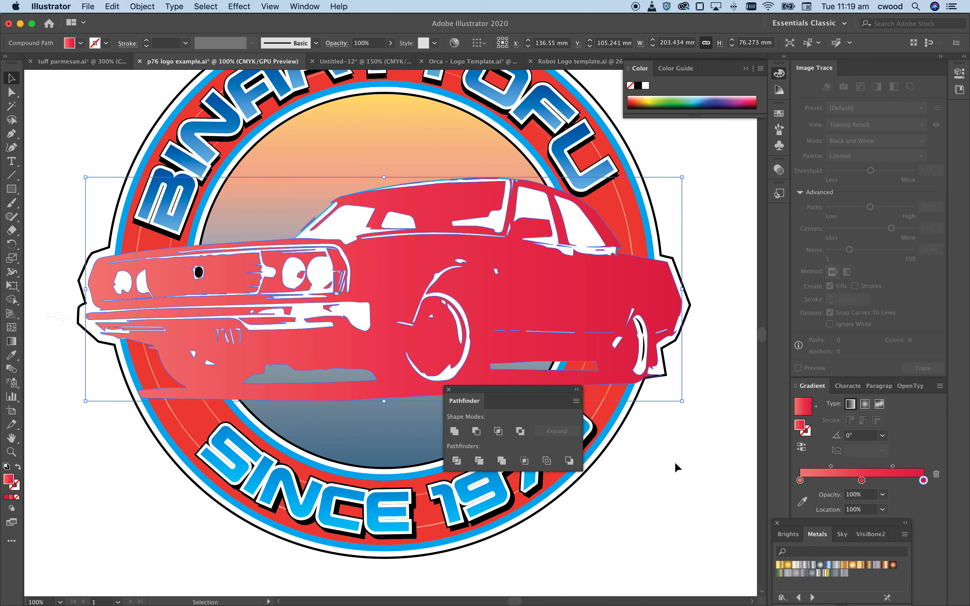
Try various Metals gradients on the car, including greys, silvers, Copper, green-bronze and cream
click(820, 566)
click(837, 575)
click(845, 574)
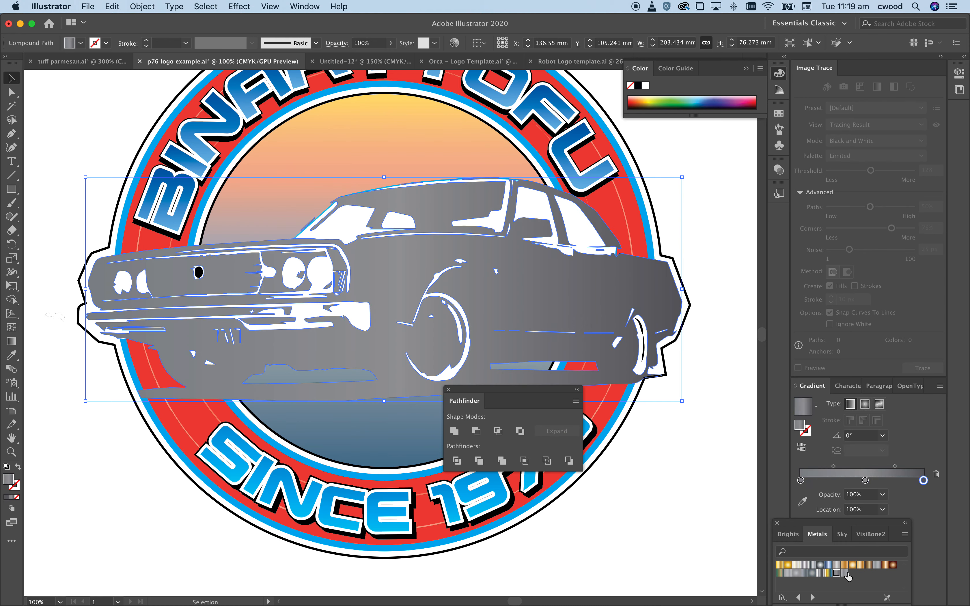
click(813, 573)
click(820, 573)
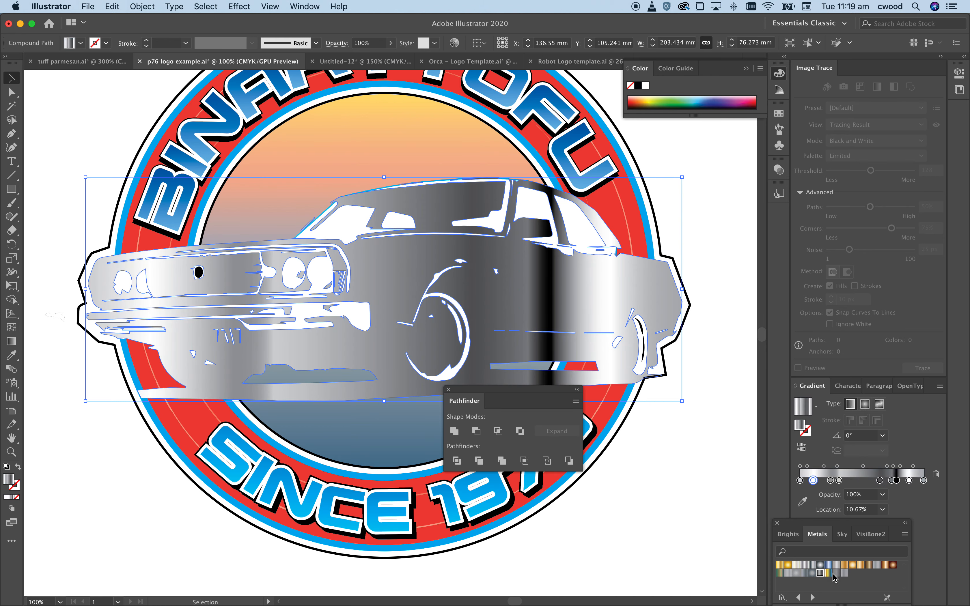
click(845, 574)
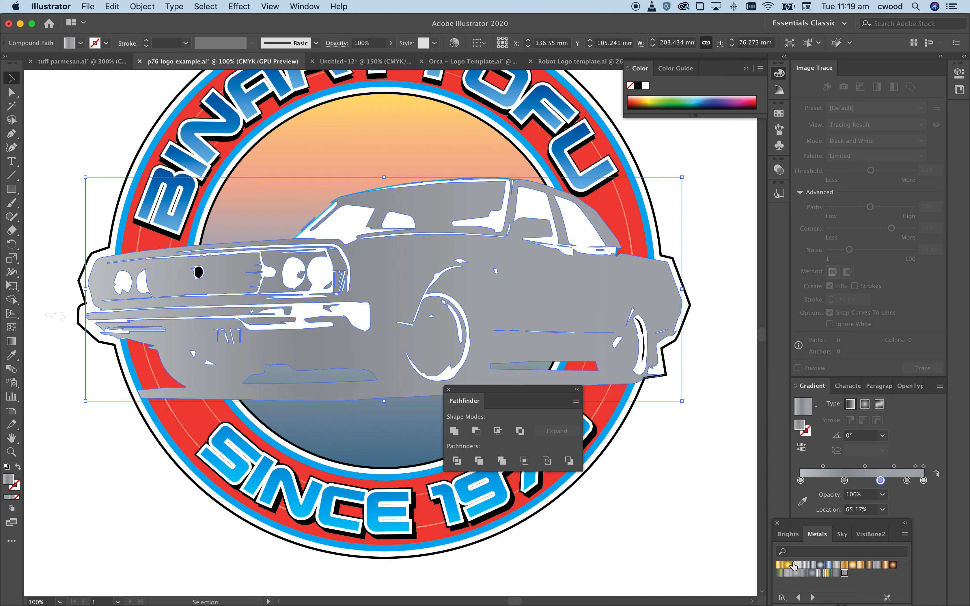
click(877, 565)
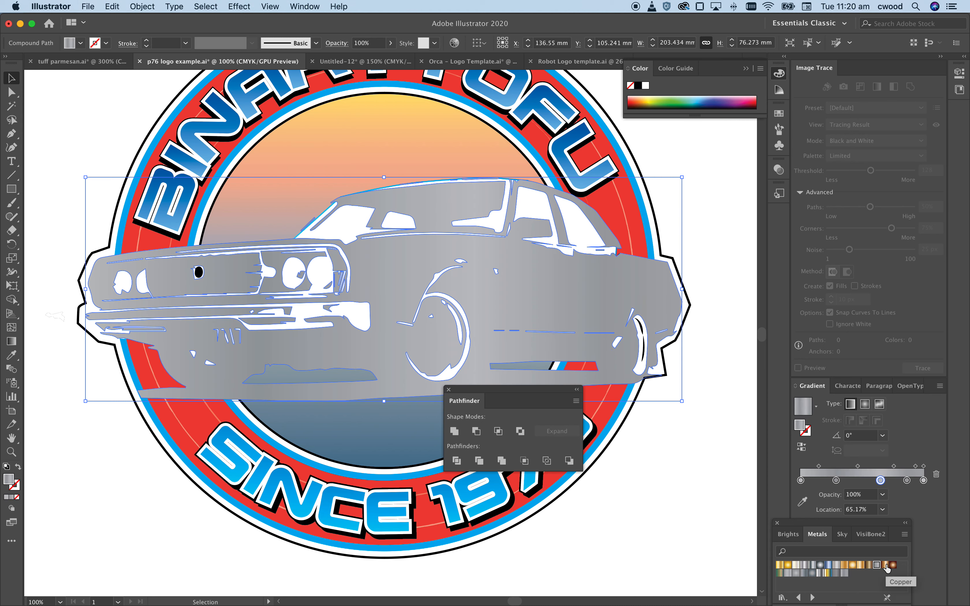
click(885, 565)
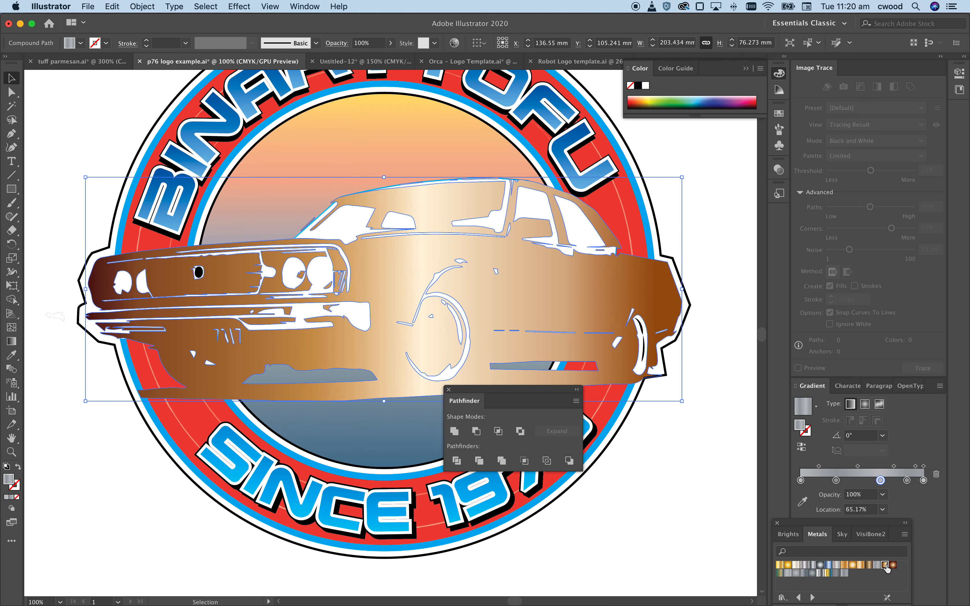
click(790, 574)
click(780, 574)
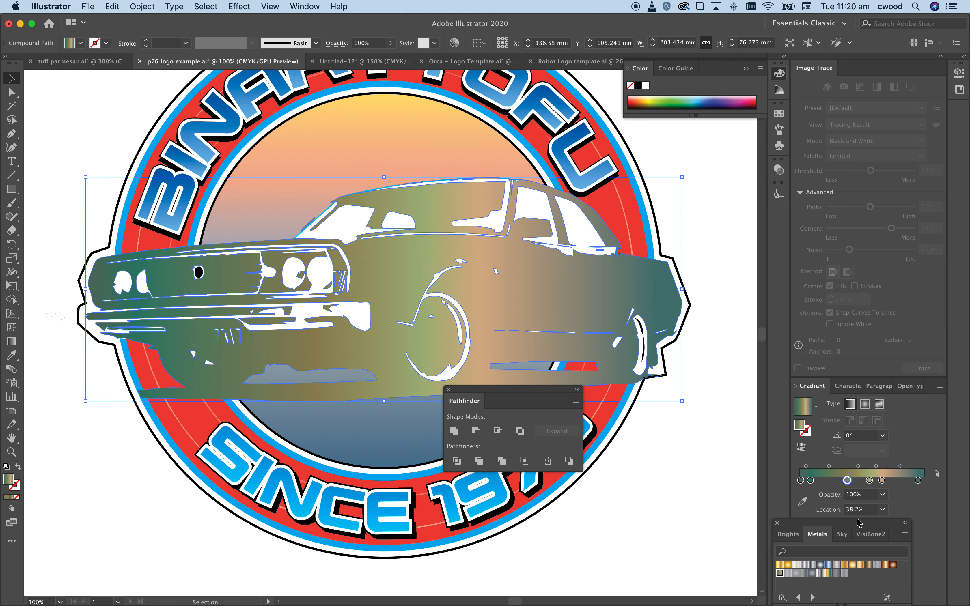
click(796, 566)
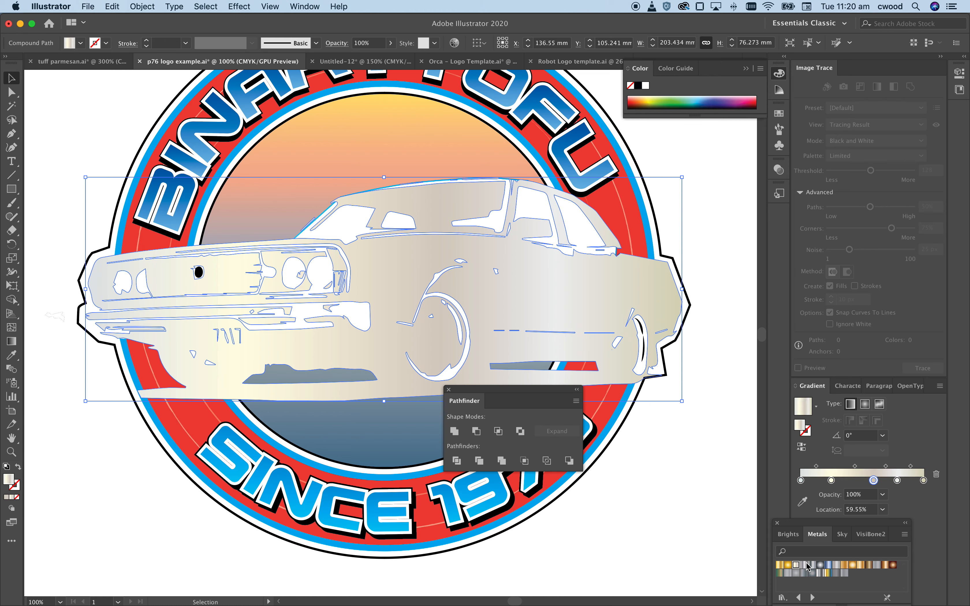
click(807, 565)
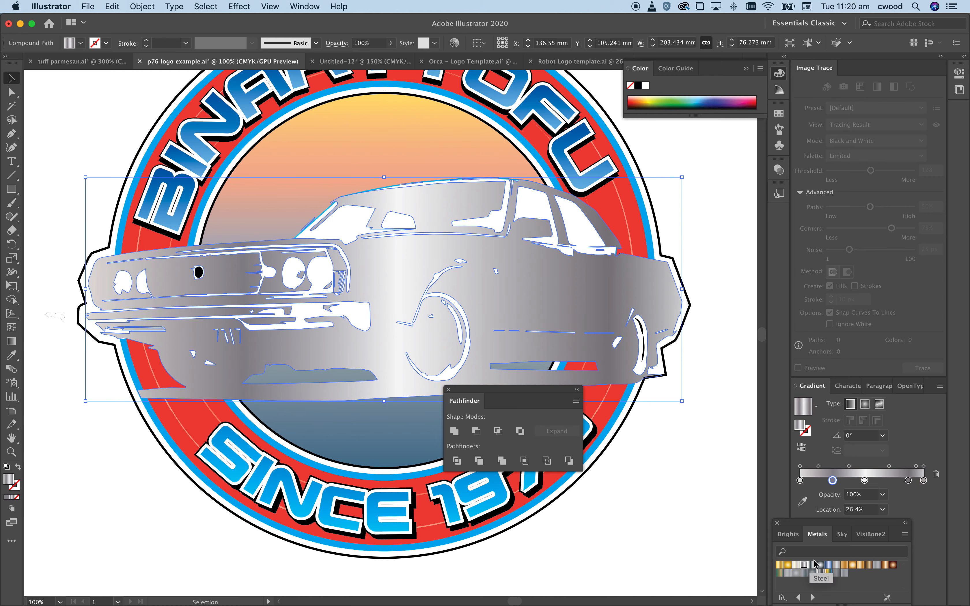
click(836, 566)
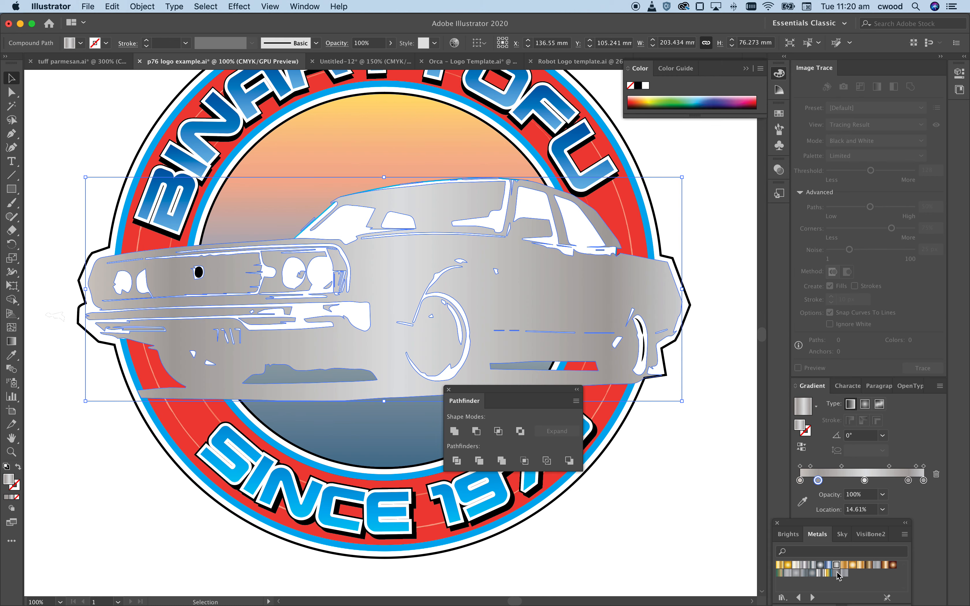
Fill the car with the dark grey Metals gradient and set the gradient angle to 90°
click(838, 574)
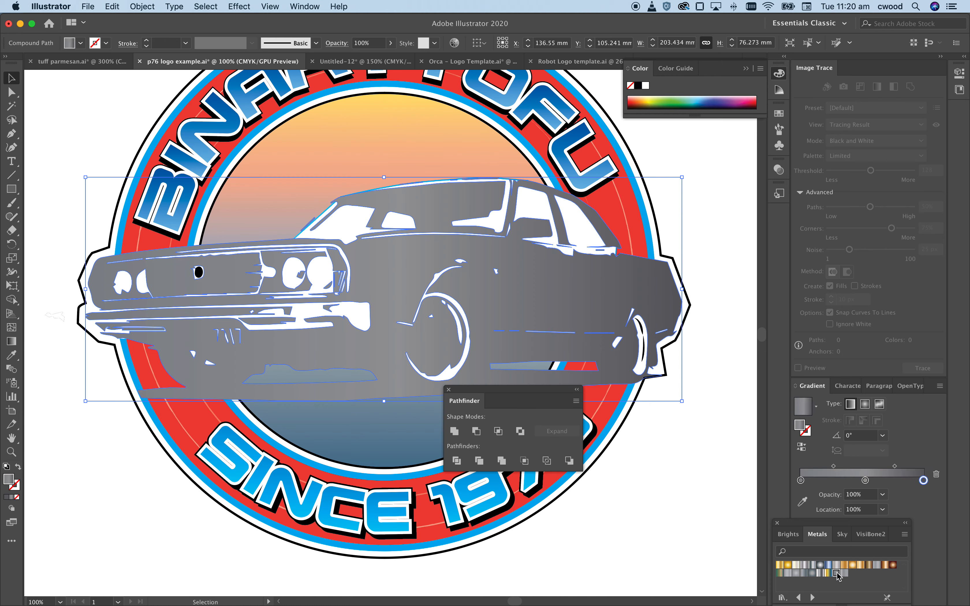
click(861, 438)
text(9)
key(Return)
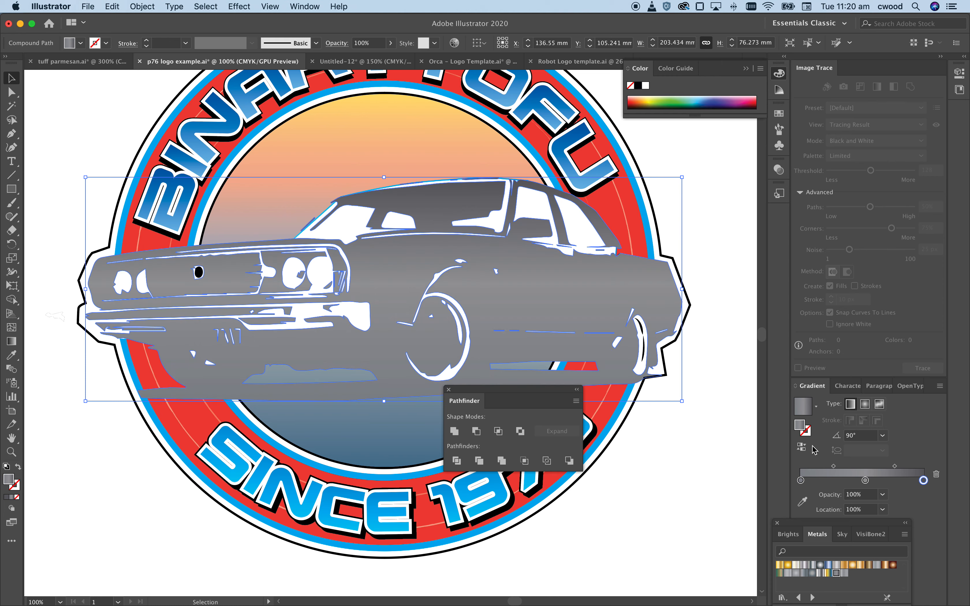
Set the car gradient's end colour stop, at 100%, to black
click(922, 481)
double_click(924, 482)
click(925, 484)
double_click(924, 482)
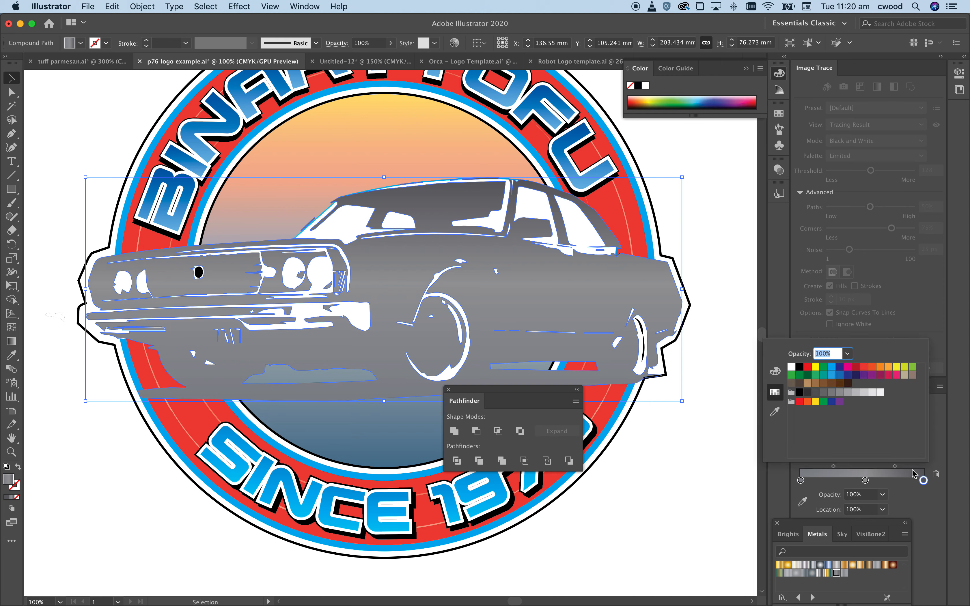
click(800, 368)
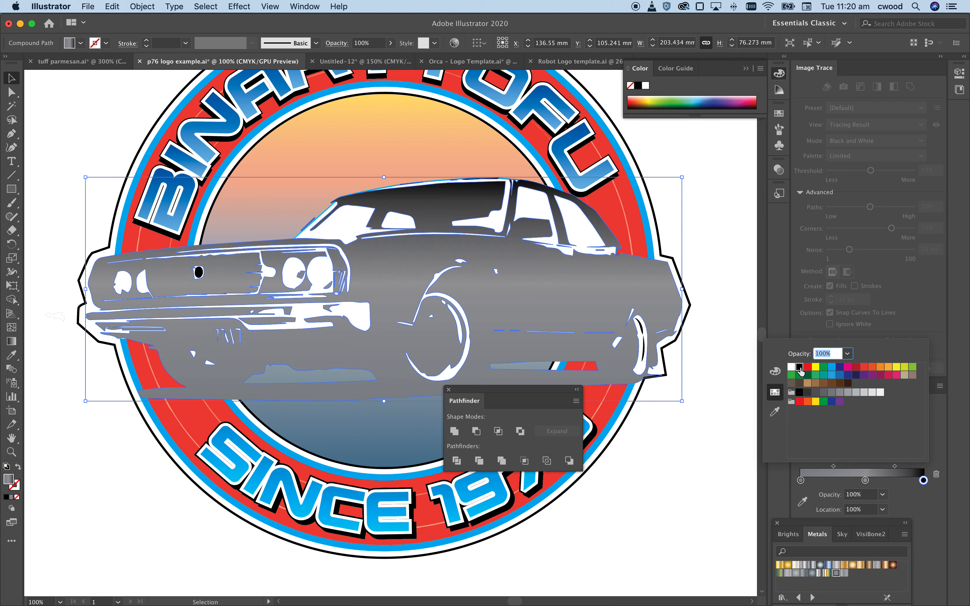
Set the car gradient's starting colour stop to black and close the stop's colour options
click(802, 482)
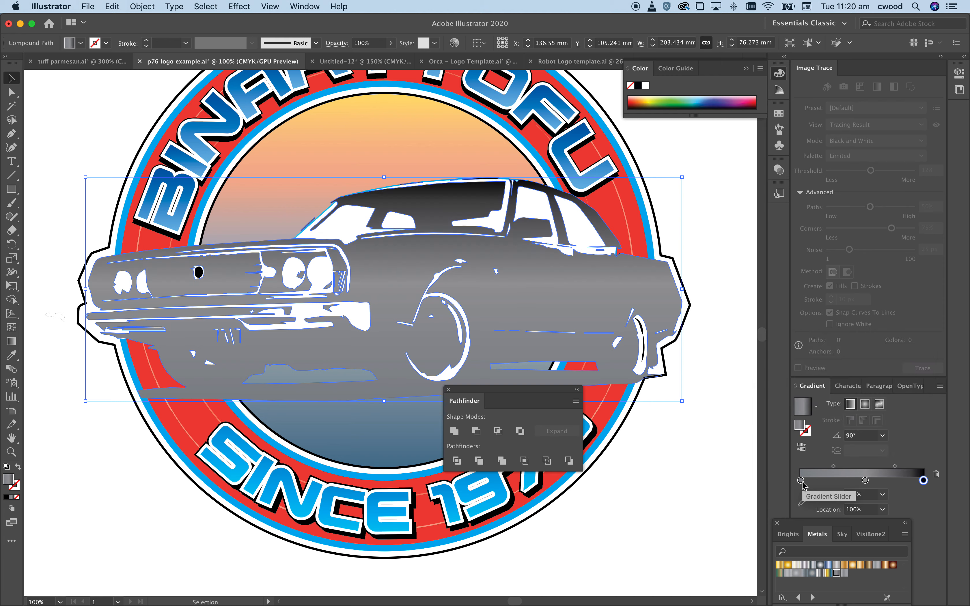
click(802, 482)
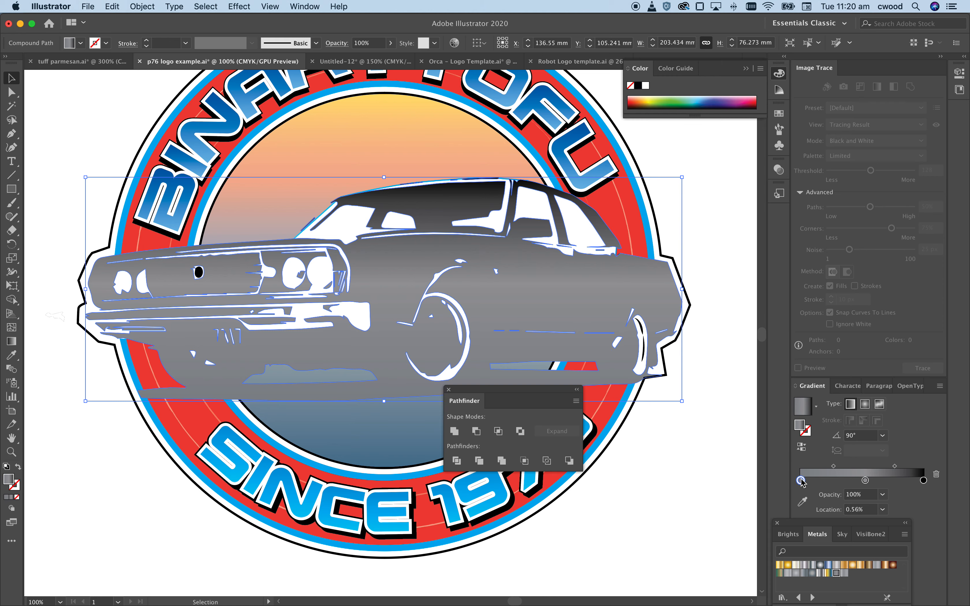
double_click(802, 482)
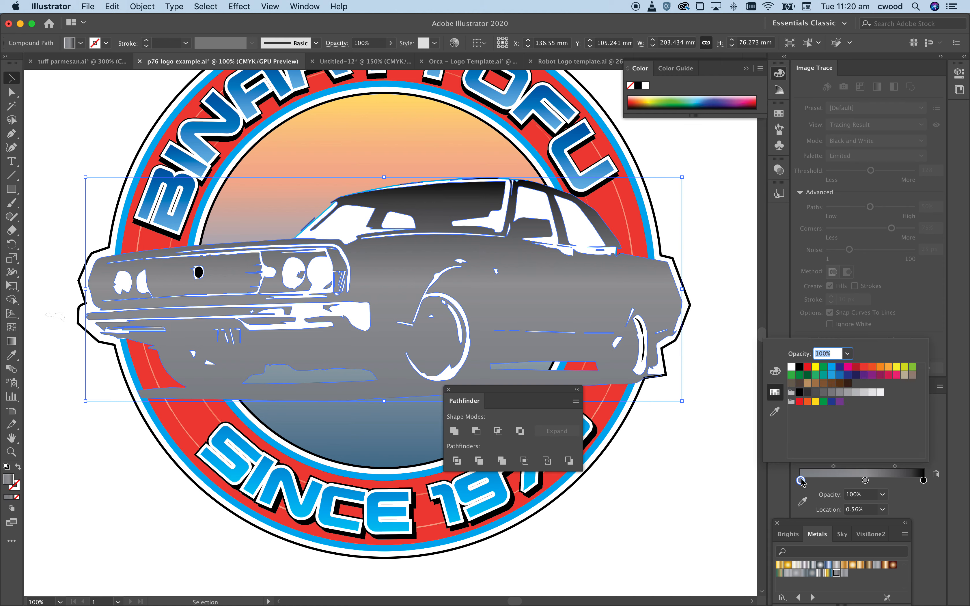
click(799, 367)
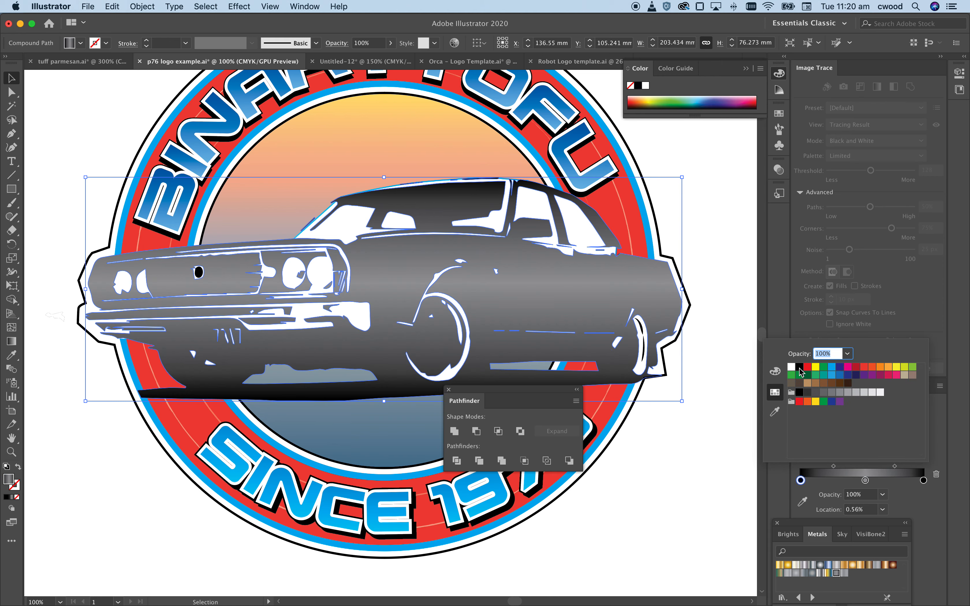
click(700, 430)
Try black at 80% opacity on the car gradient's middle colour stop, and restore the stop's opacity to 100%
click(865, 481)
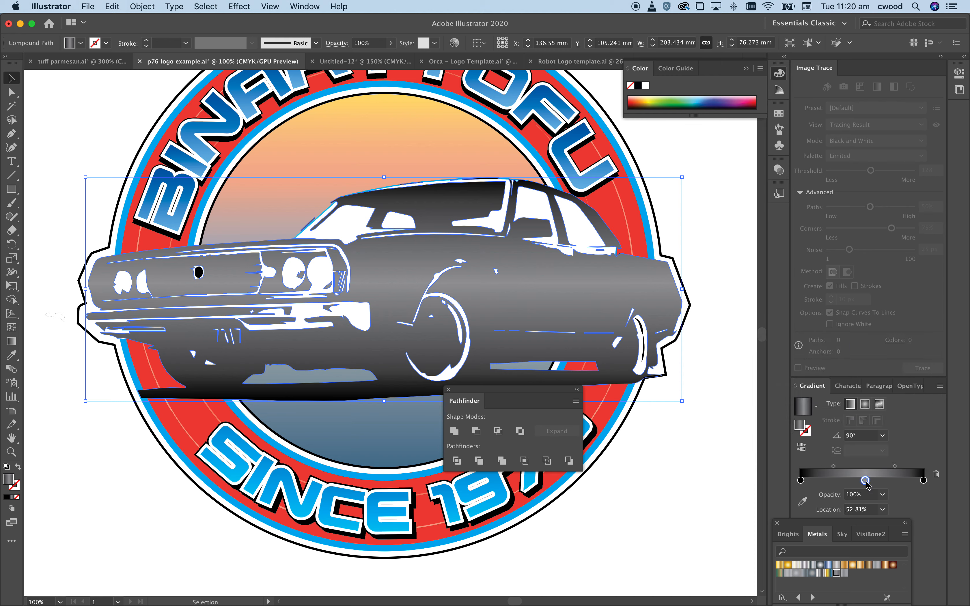
double_click(866, 481)
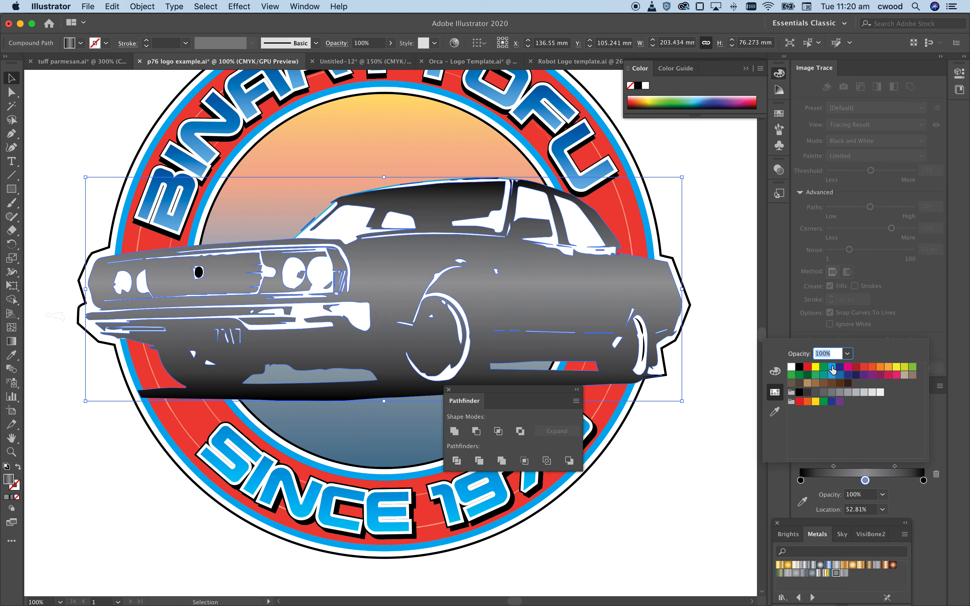
click(800, 367)
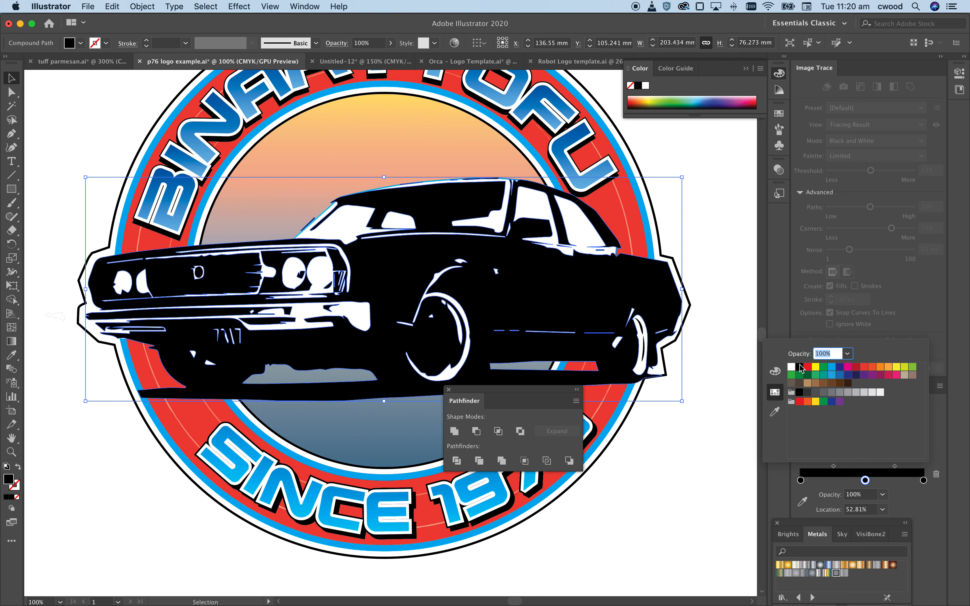
click(848, 354)
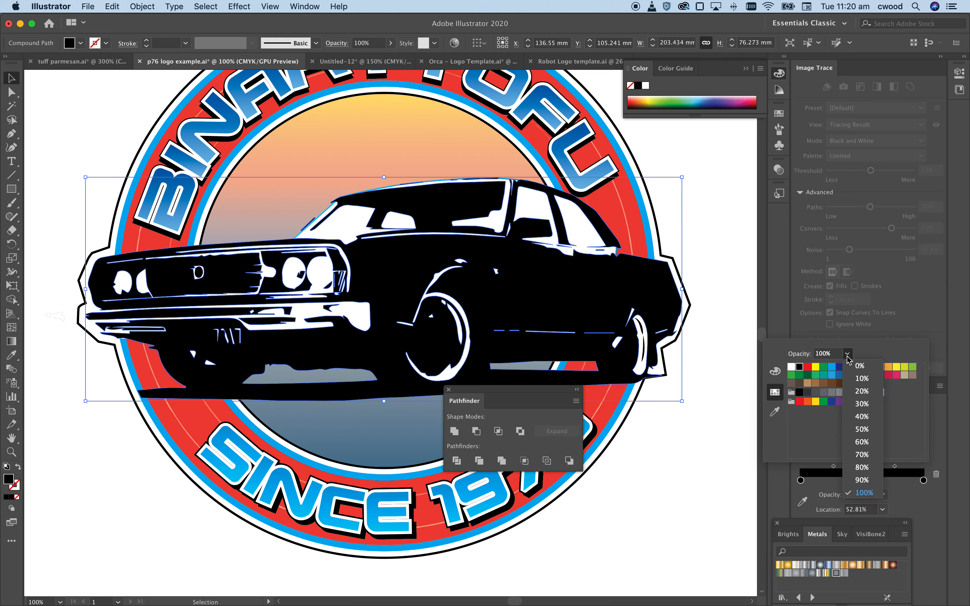
click(862, 467)
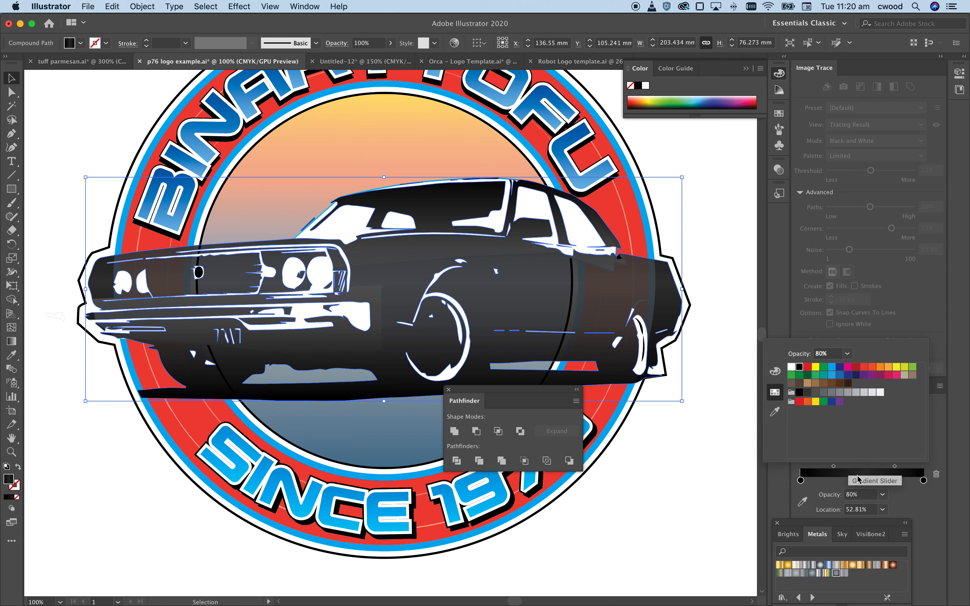
click(880, 497)
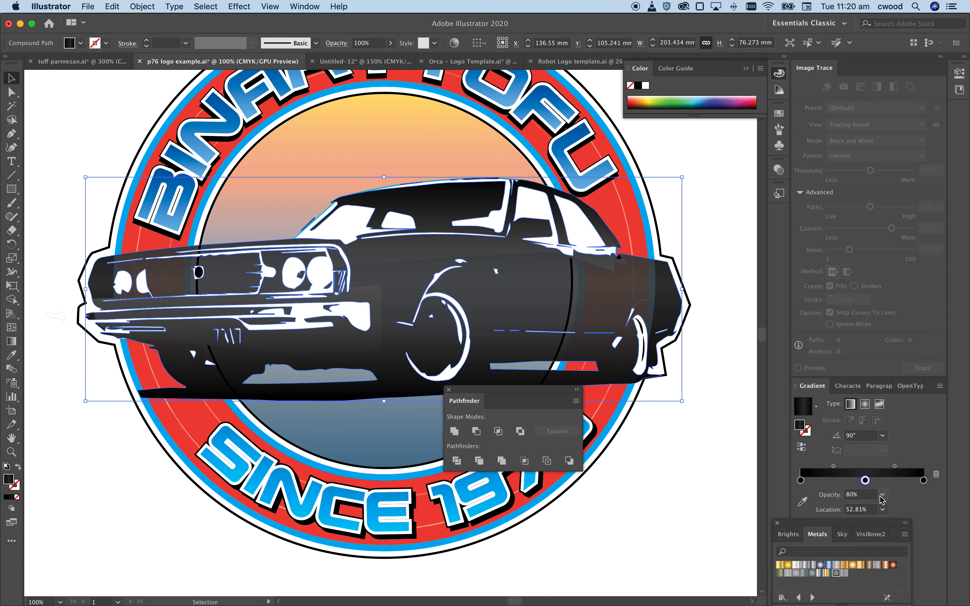
click(882, 496)
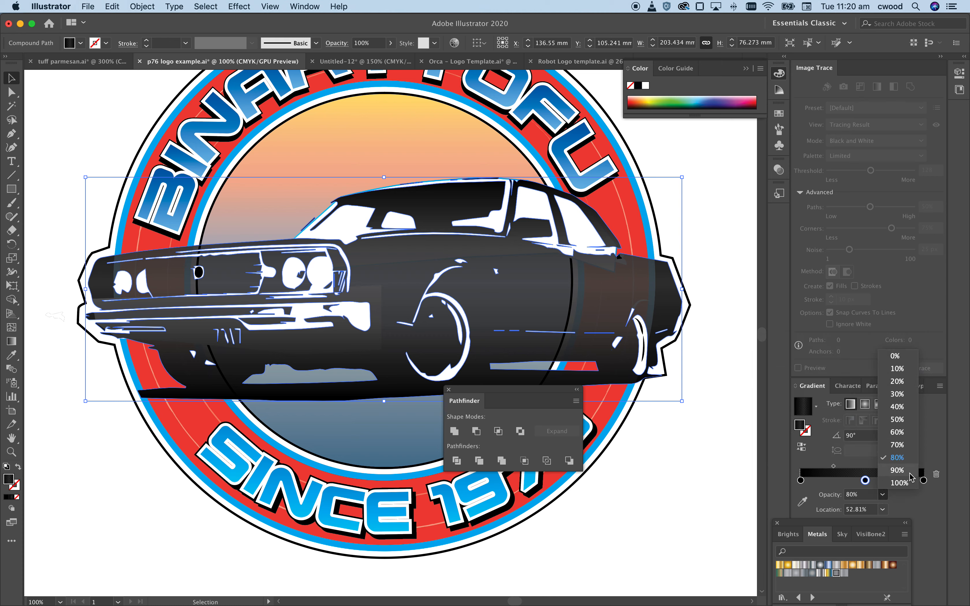
click(906, 485)
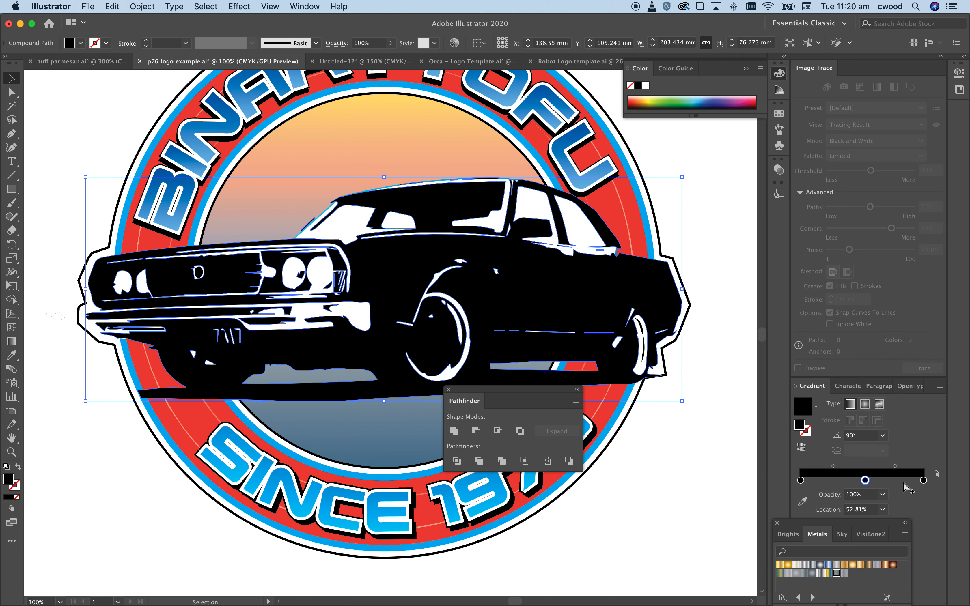
Try greys on the car gradient's middle colour stop, settle on a dark grey, and deselect the car
double_click(865, 481)
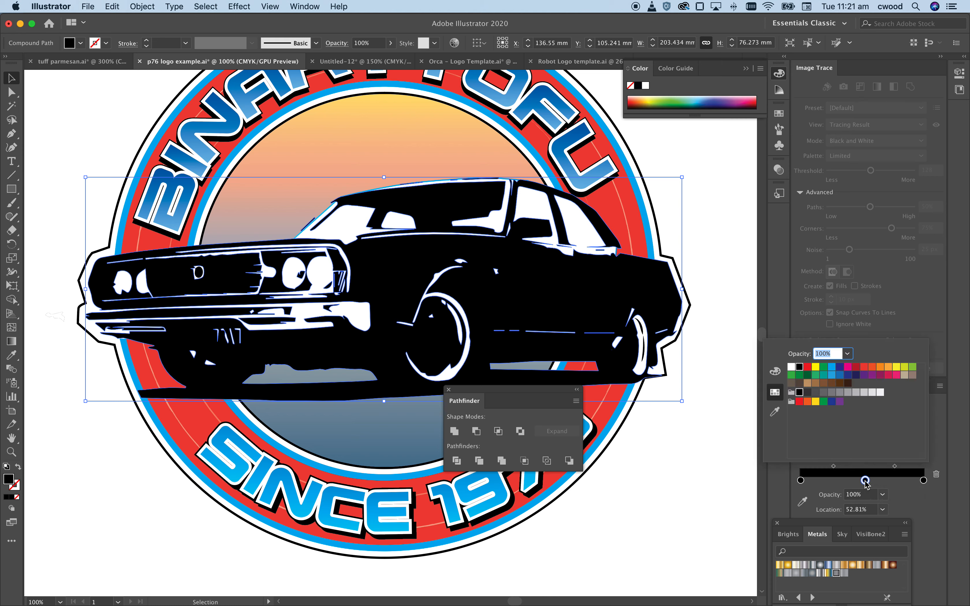
click(823, 393)
click(833, 395)
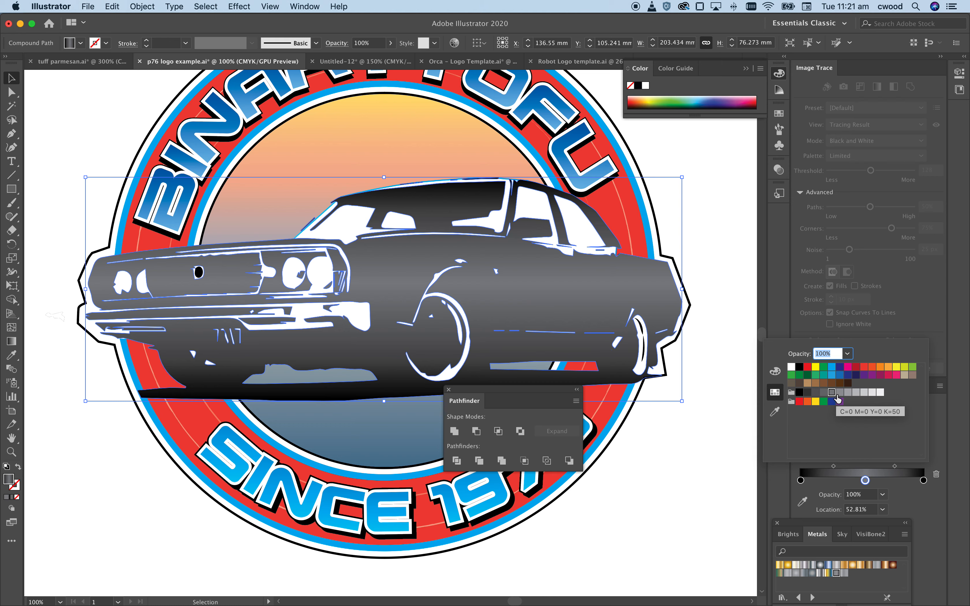
click(825, 393)
click(825, 394)
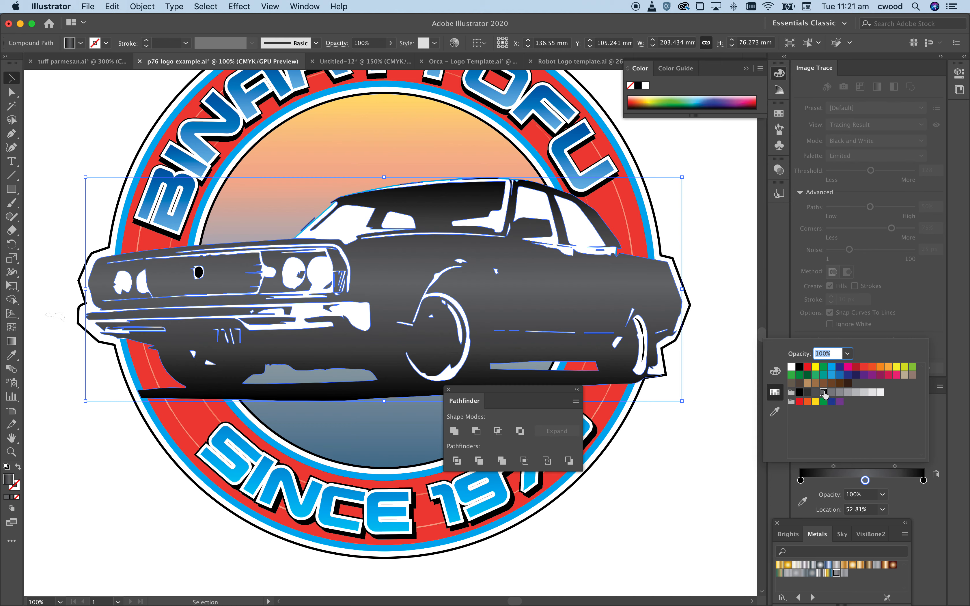
click(815, 393)
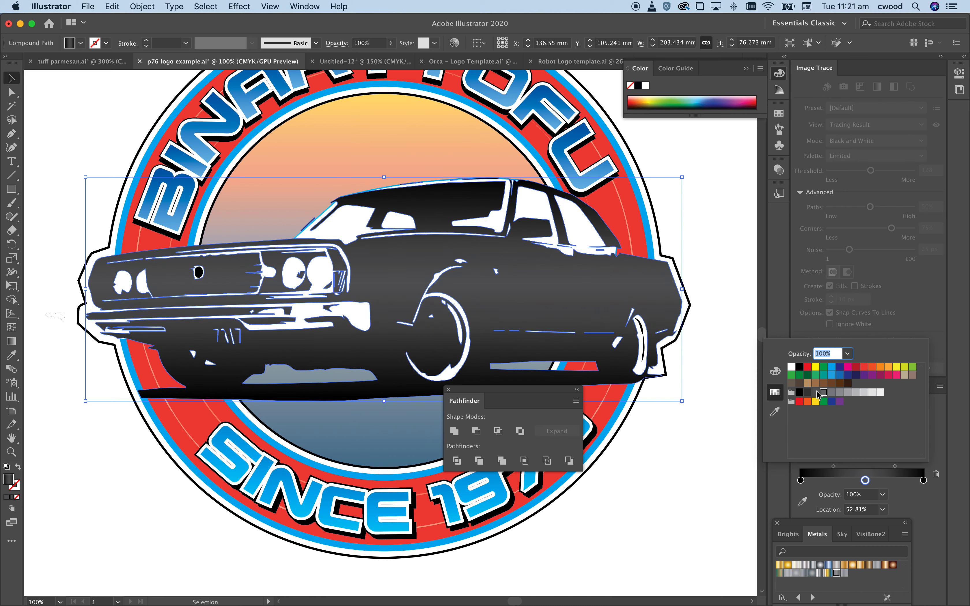
click(692, 409)
click(658, 410)
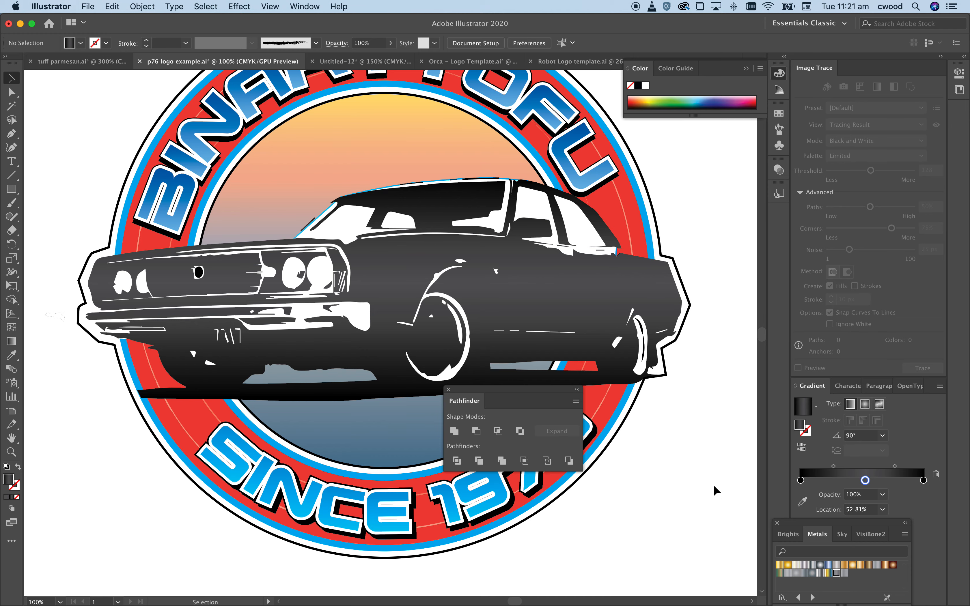
Move the floating Pathfinder panel clear of the badge so that the whole artwork is unobstructed
scroll(619, 479, down, 2)
scroll(620, 479, down, 2)
key(super+minus)
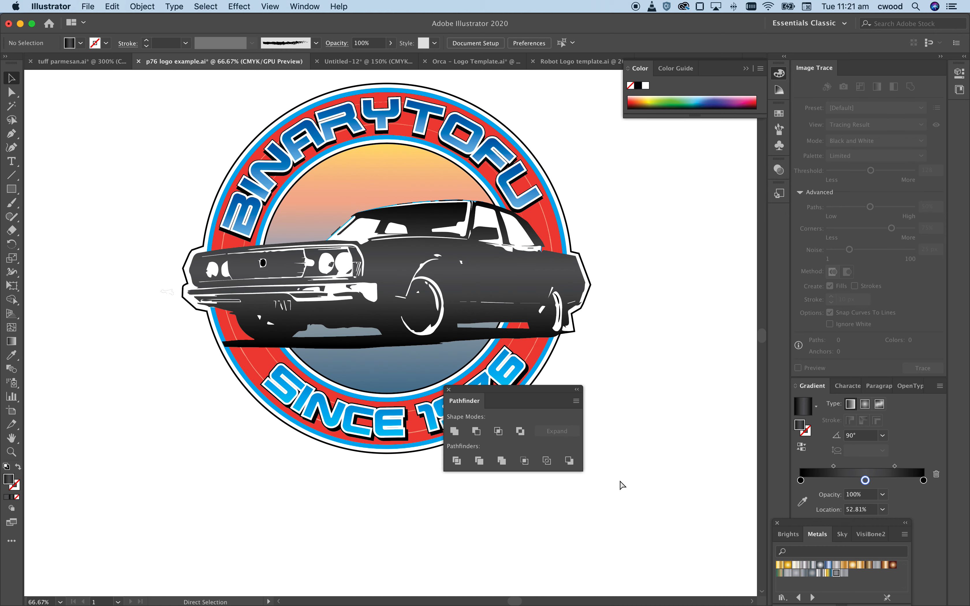
key(super+minus)
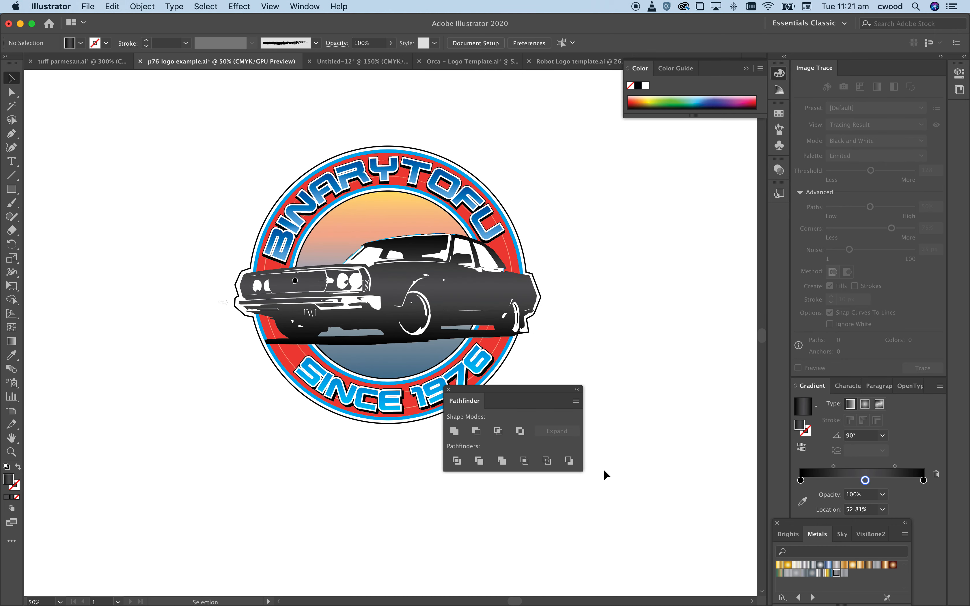
drag(541, 391, 559, 478)
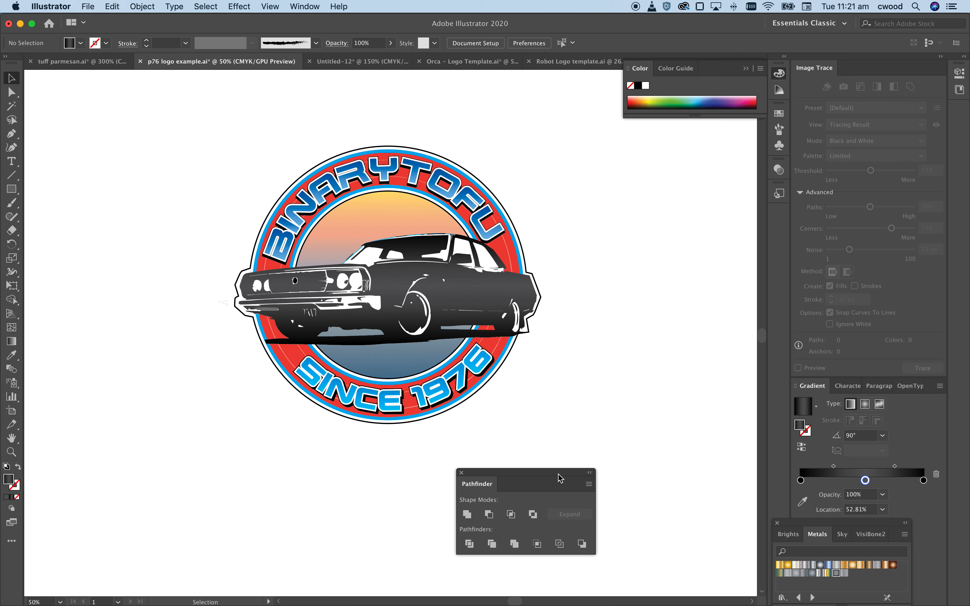
key(super+equal)
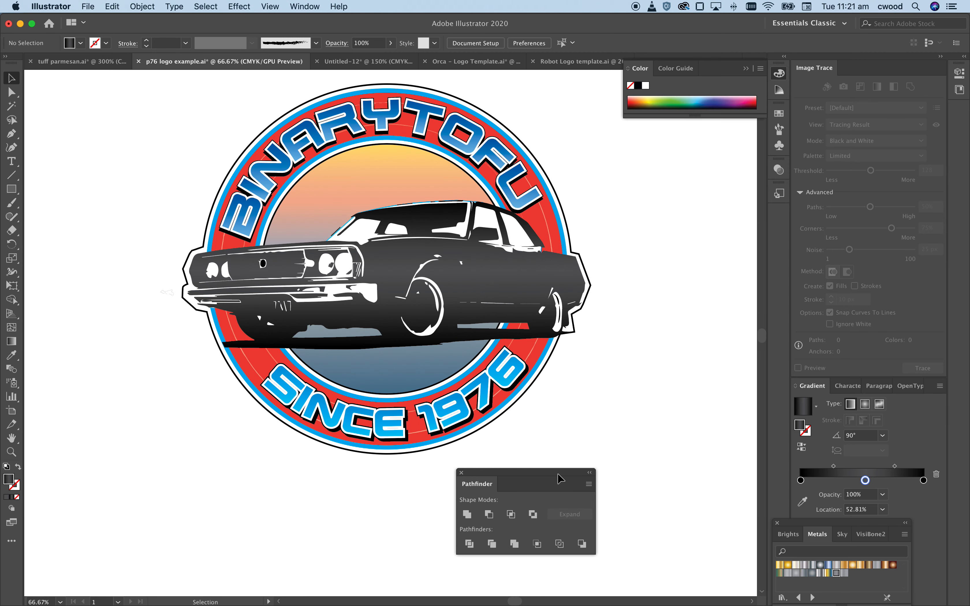
scroll(540, 454, up, 4)
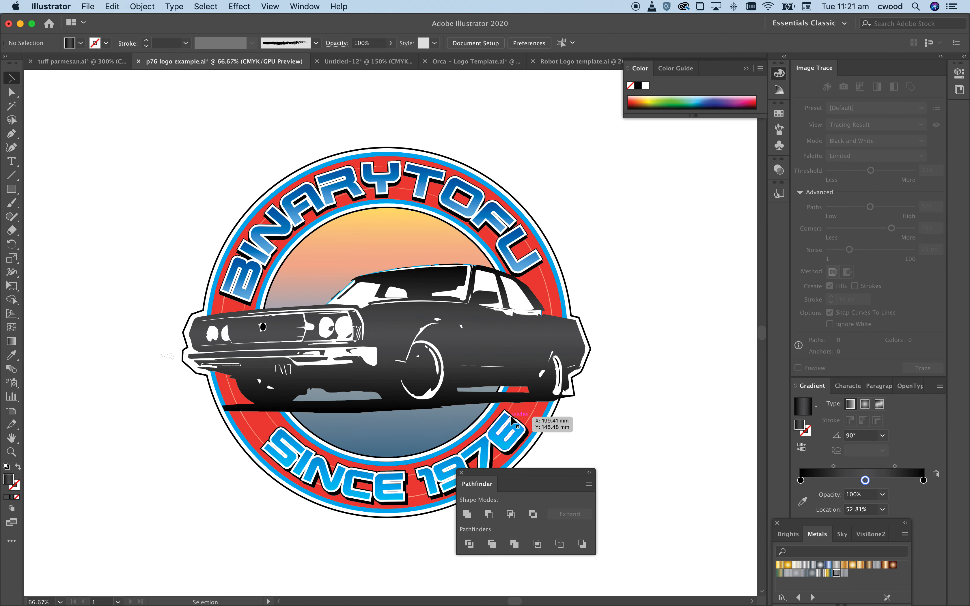
drag(517, 475, 680, 515)
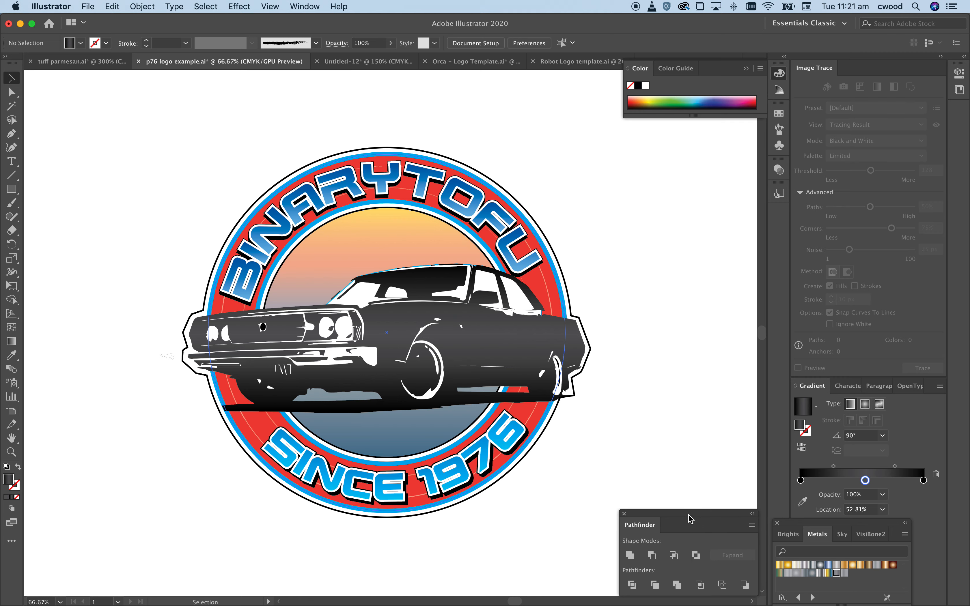
Group all the badge artwork, including the rings, lettering and car, and check that it selects as one object
drag(140, 121, 614, 558)
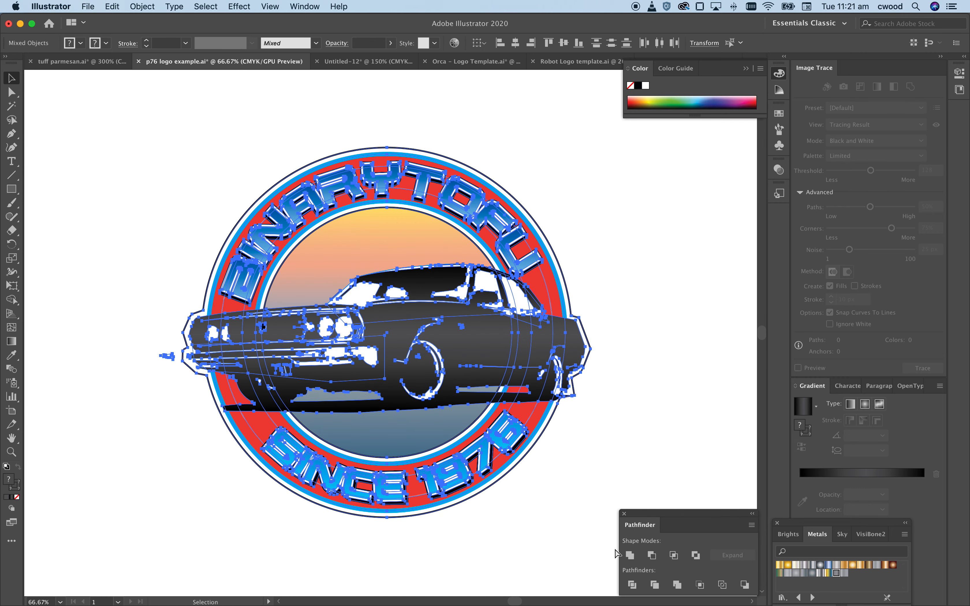
click(626, 364)
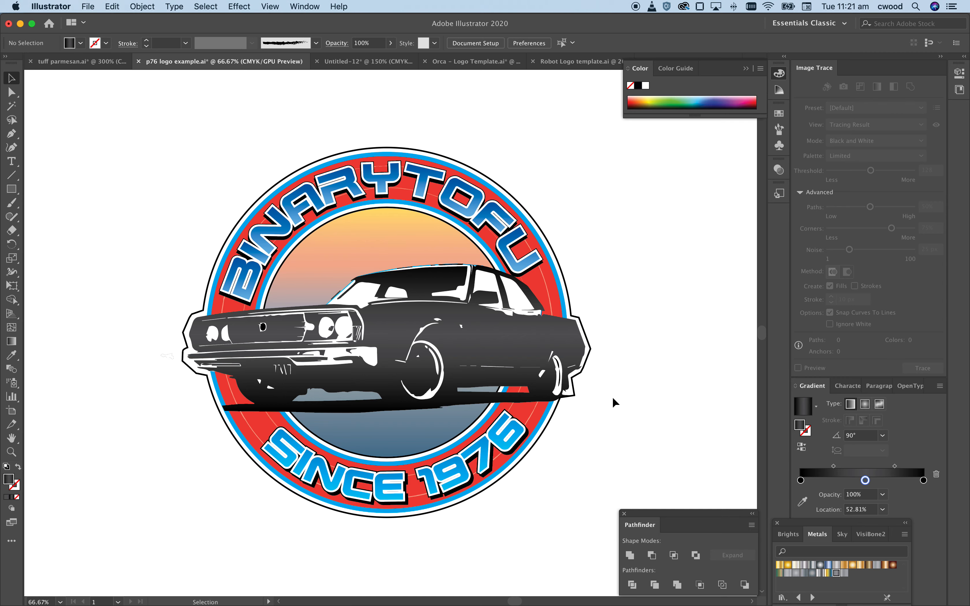
click(553, 253)
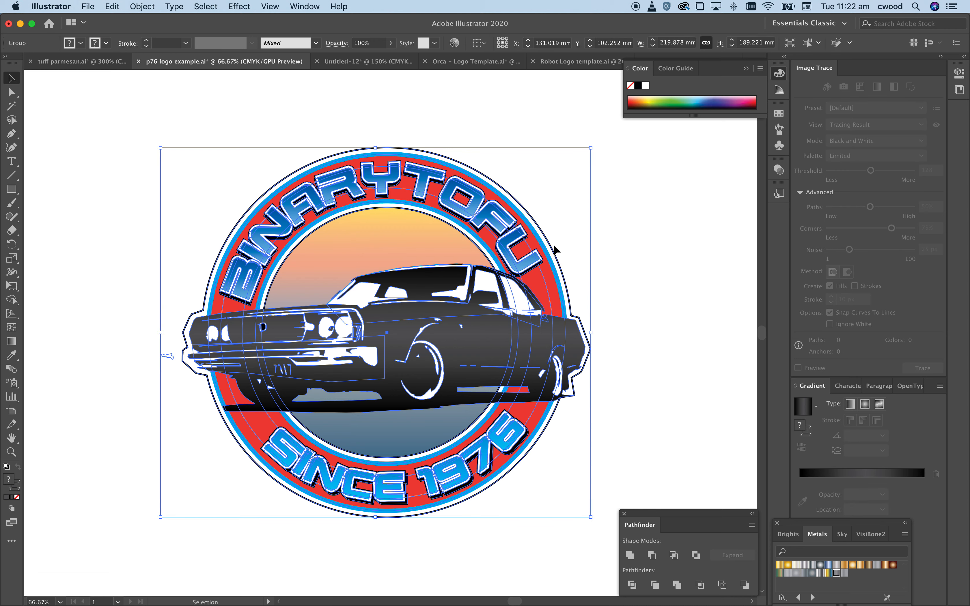
click(670, 260)
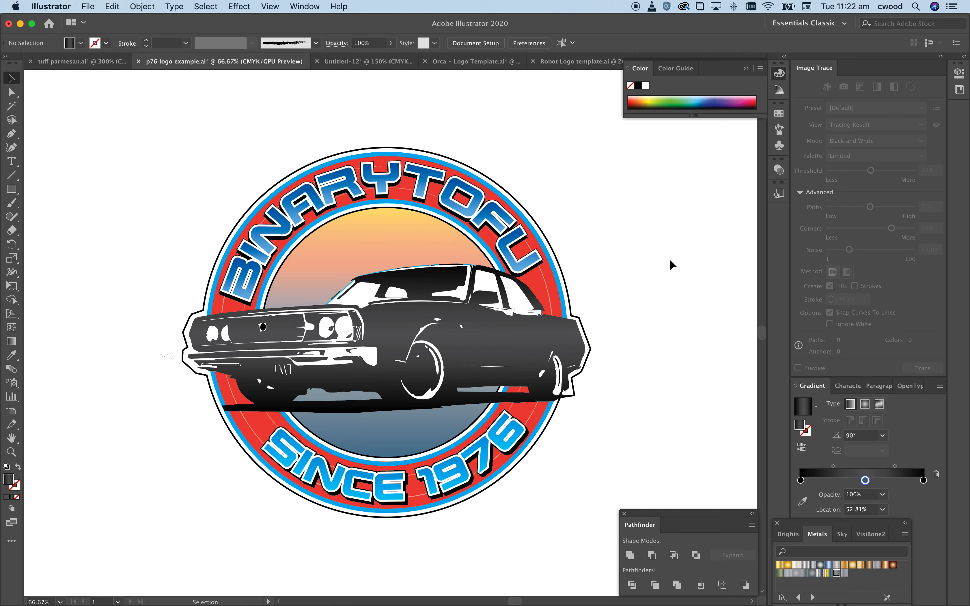
scroll(484, 421, down, 1)
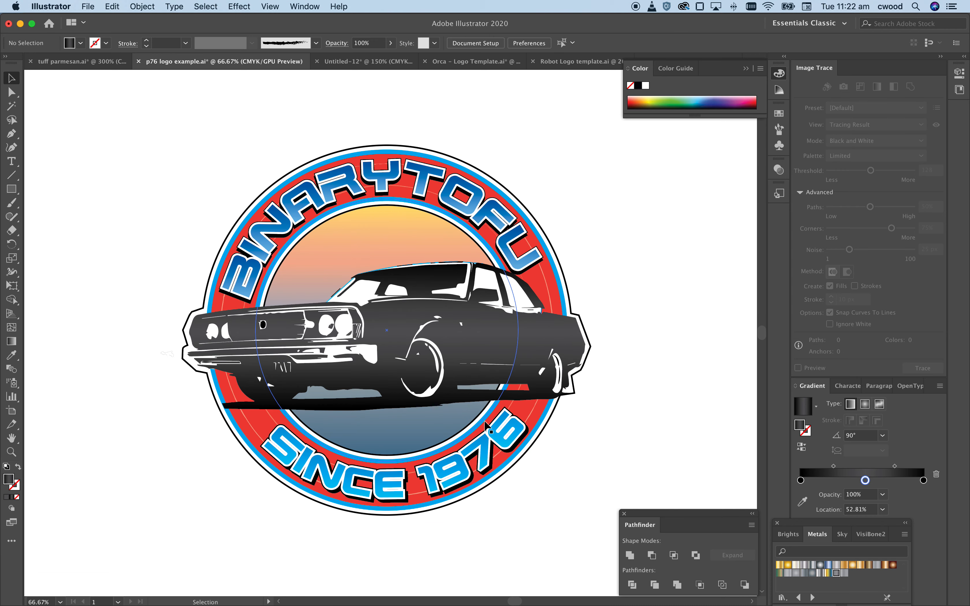
scroll(484, 421, up, 1)
key(a)
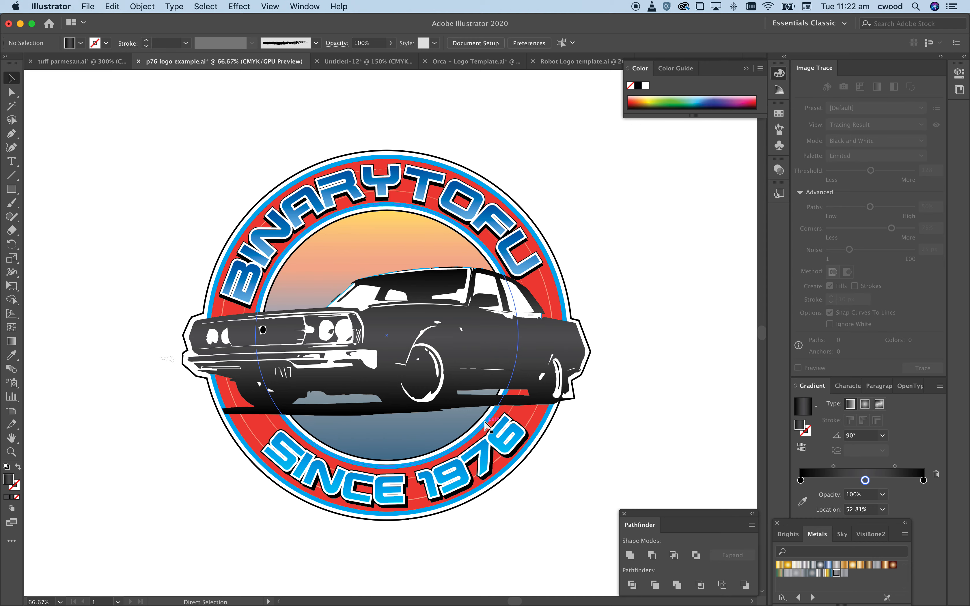
key(super+equal)
key(super+minus)
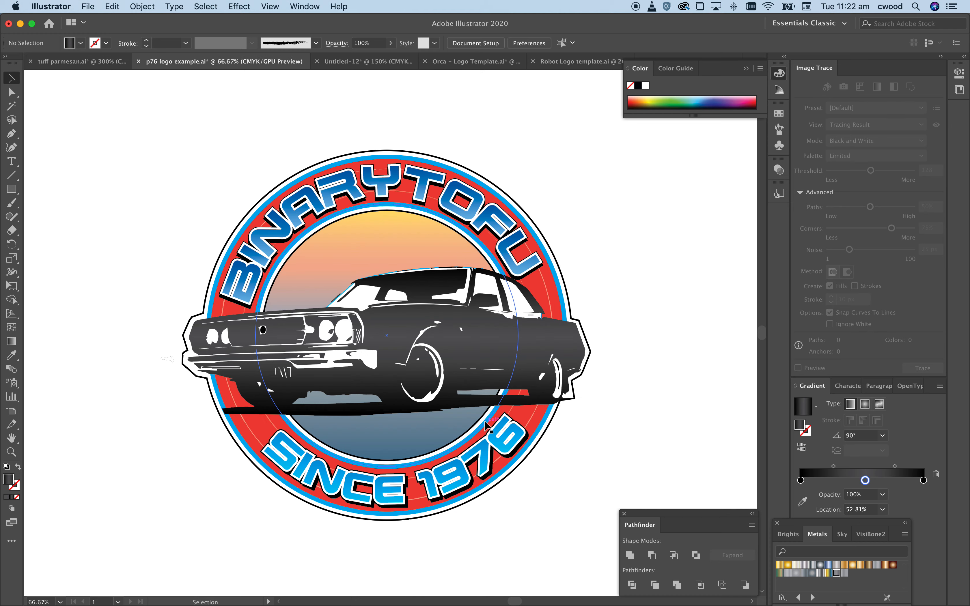